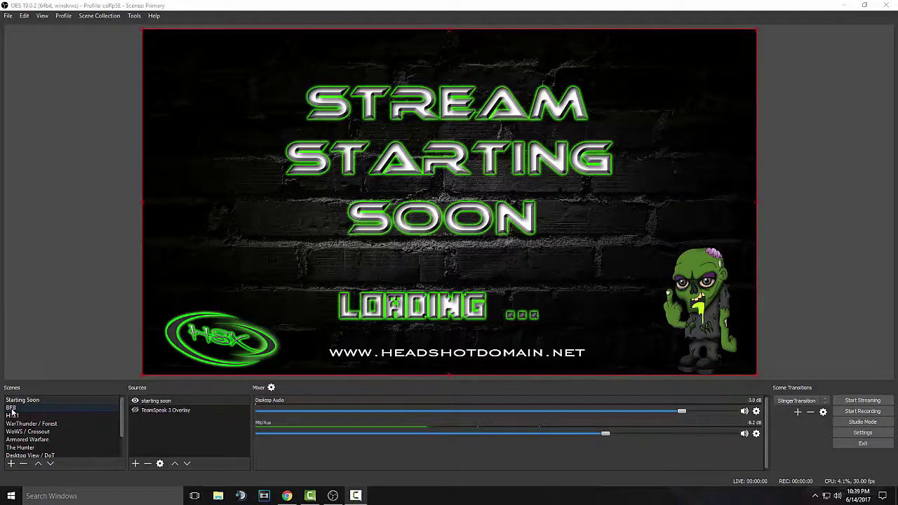
Switch to the BRB scene and back to Starting Soon to preview the stinger transition
left_click(11, 409)
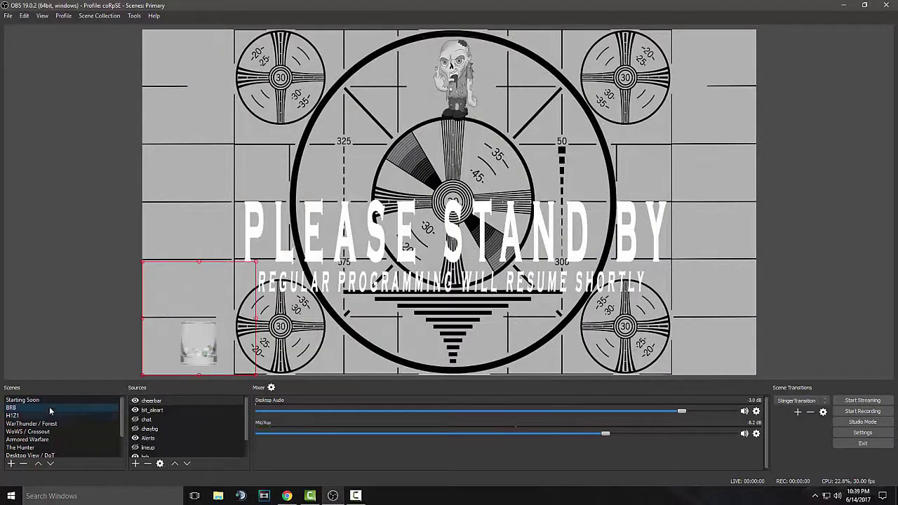
left_click(38, 401)
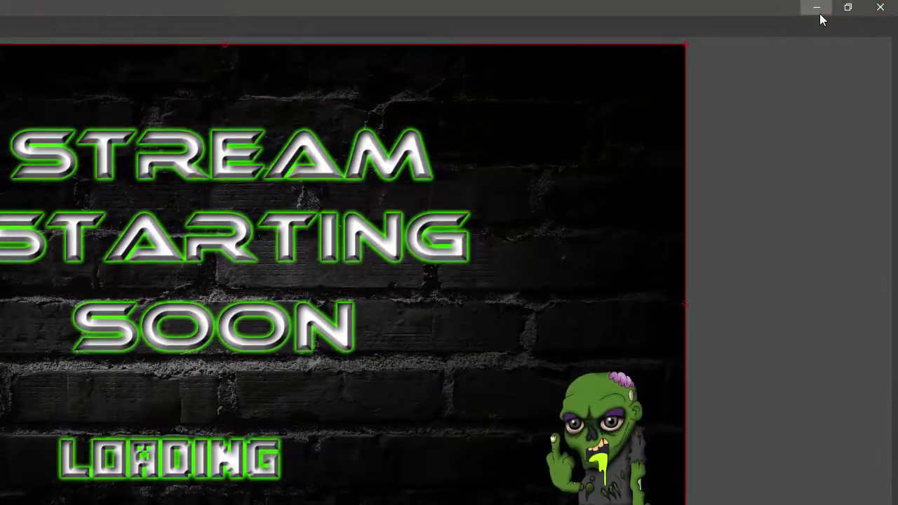
Switch to the transition project in Vegas Pro and play back its timeline
left_click(817, 10)
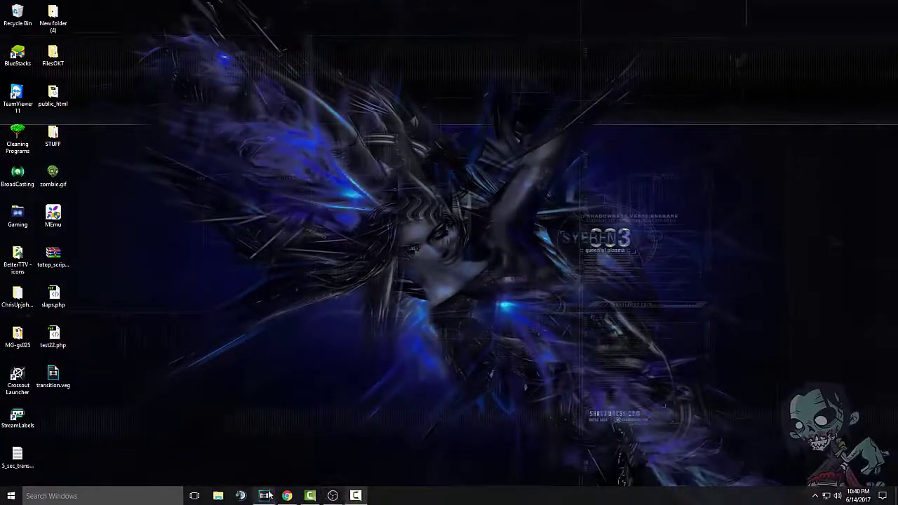
left_click(266, 495)
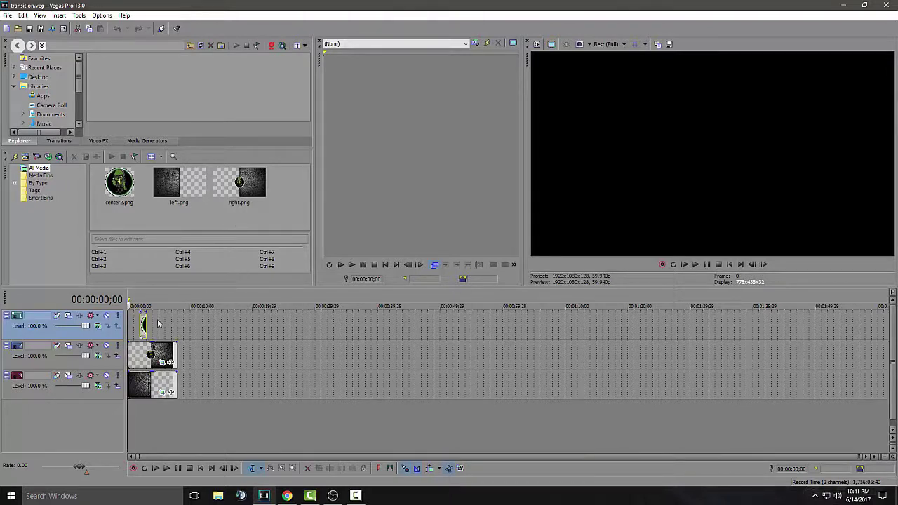
key("space")
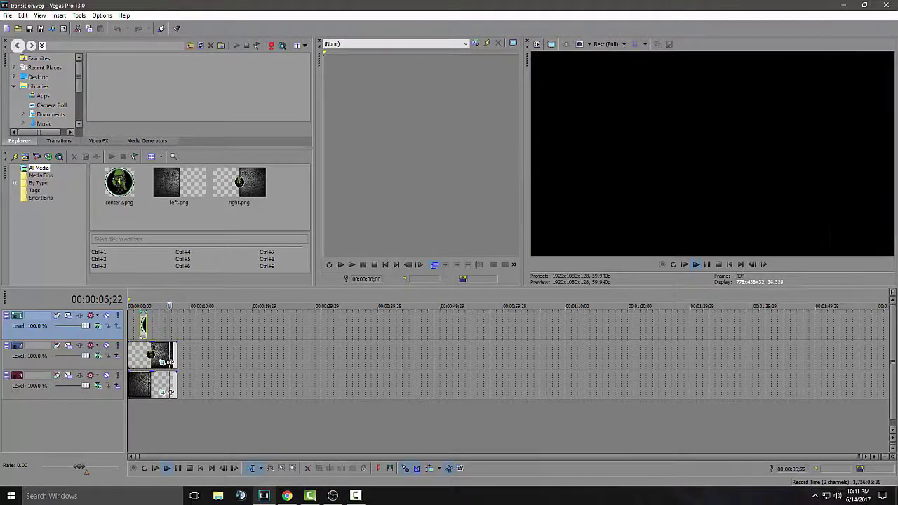
key("space")
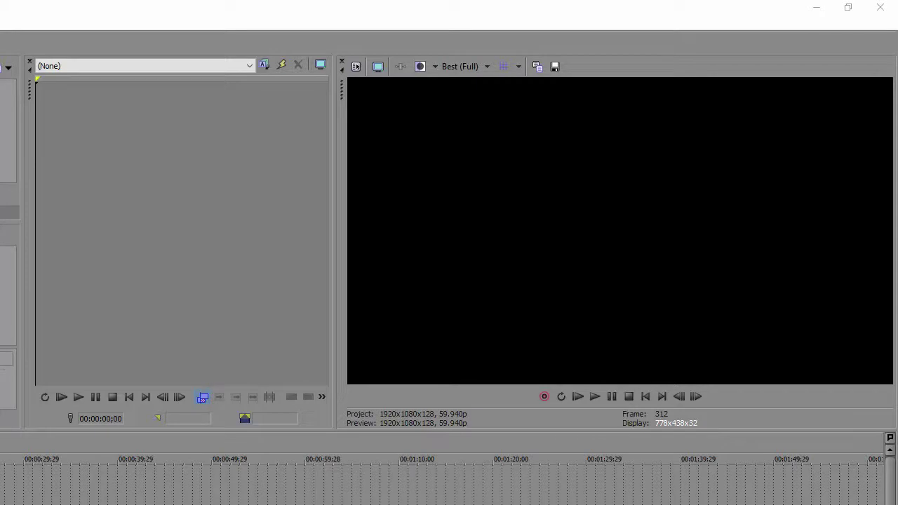
Open the trans_images folder inside Pictures\OBS to view the source images, and select center2.png in the project media
left_click_drag(894, 82, 473, 10)
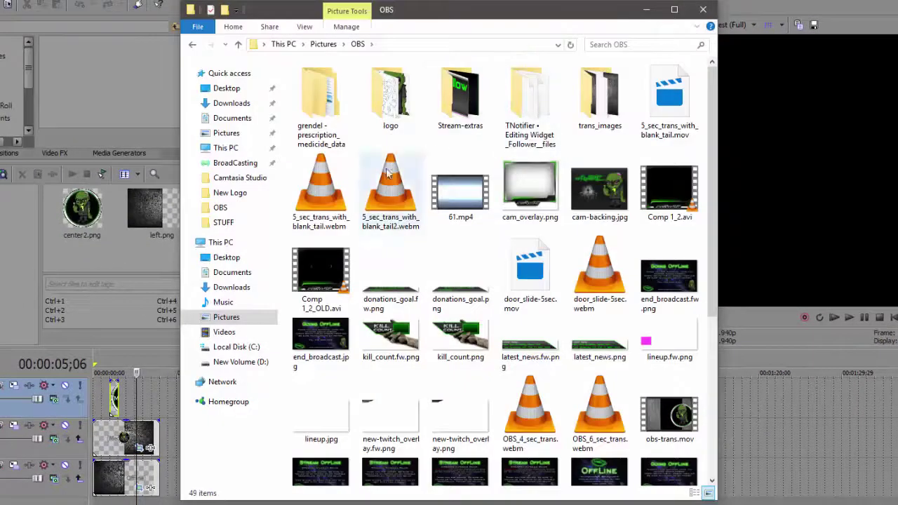
double_click(609, 112)
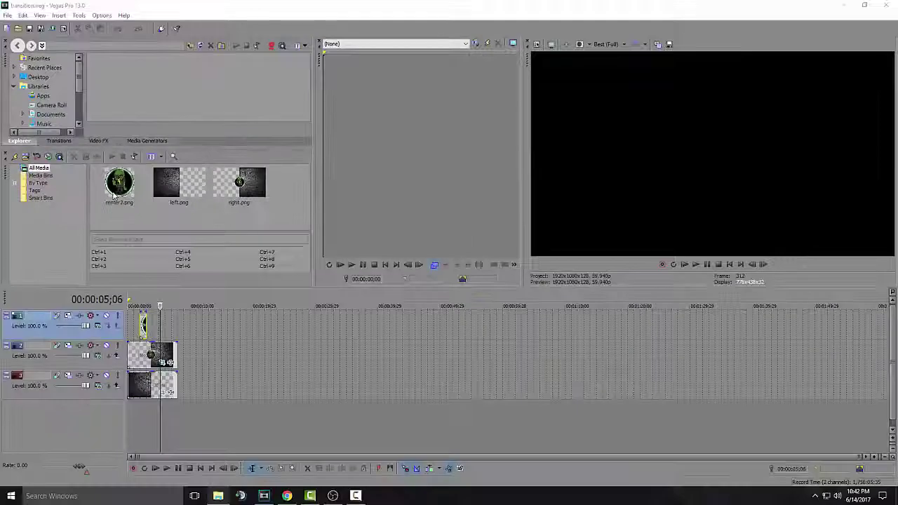
left_click(114, 197)
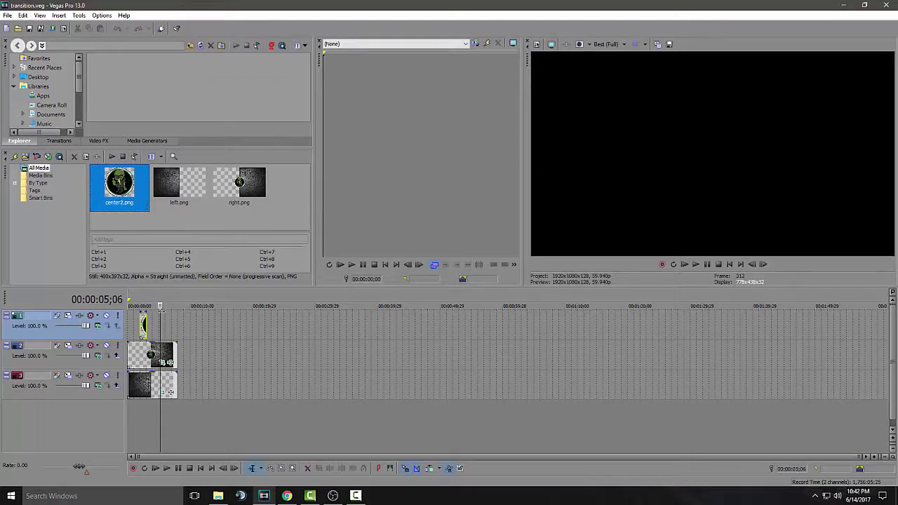
Examine on the enlarged timeline how the left and right door images slide out of the frame
mouse_move(160, 307)
left_mouse_down()
mouse_move(143, 307)
mouse_move(155, 306)
left_mouse_up()
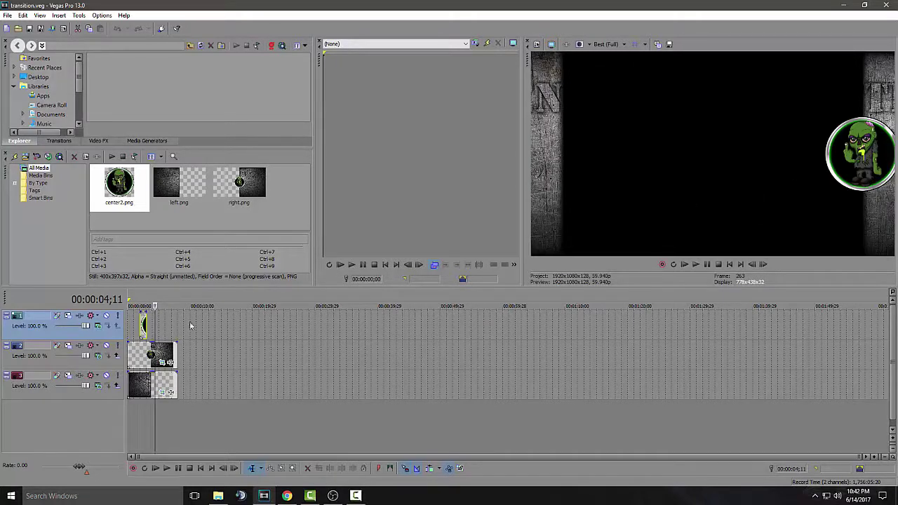
scroll(189, 342, "up", 6)
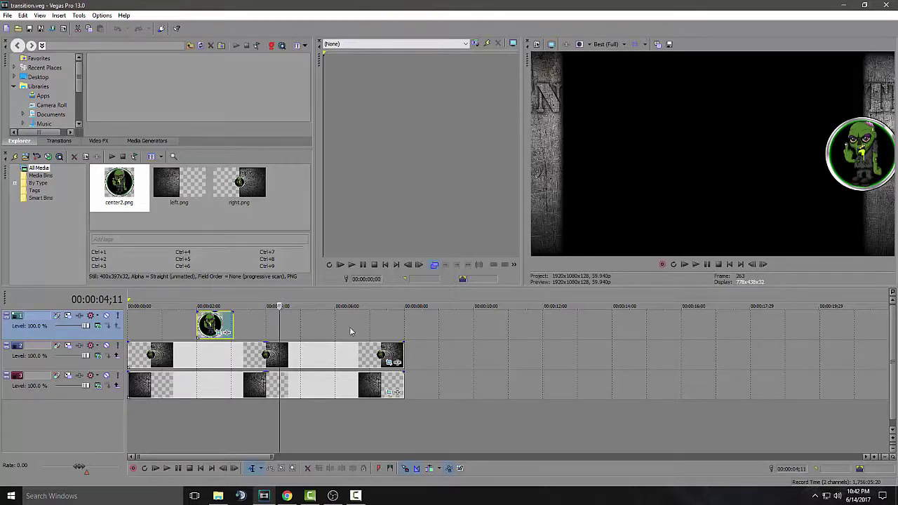
scroll(350, 331, "up", 2)
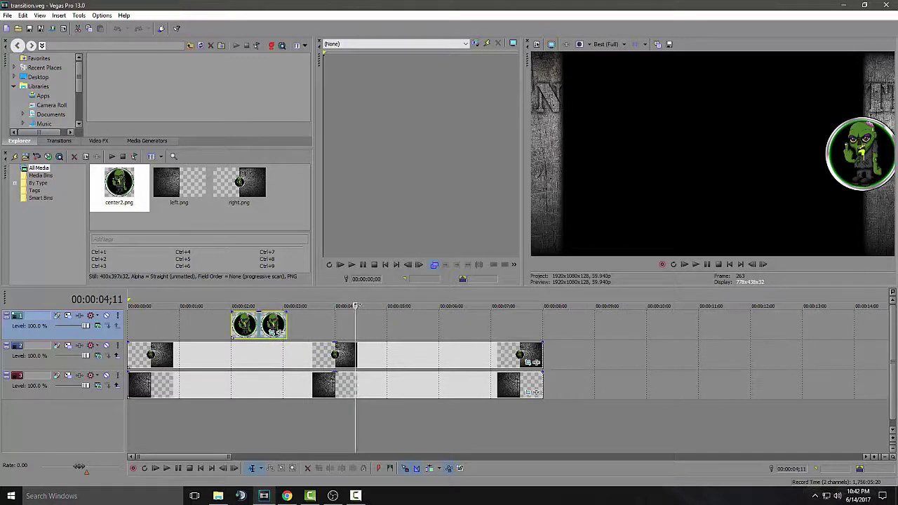
key("space")
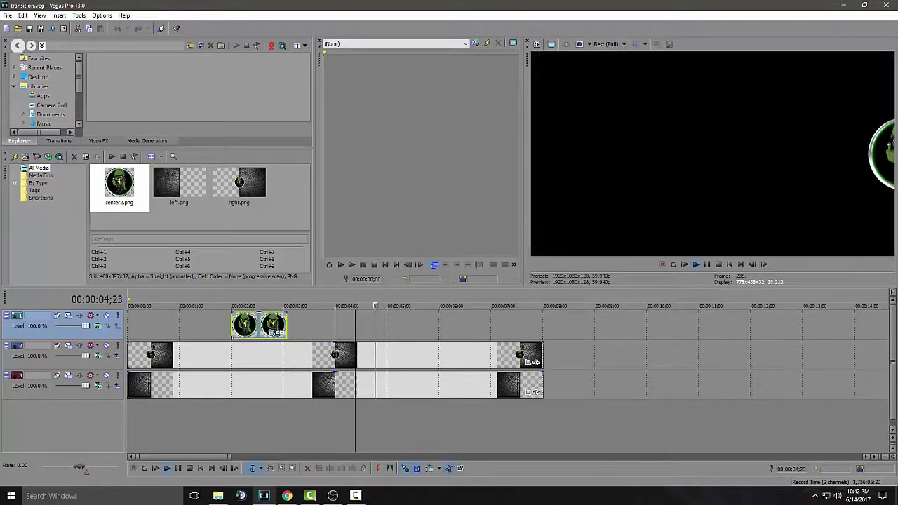
left_click_drag(390, 307, 386, 306)
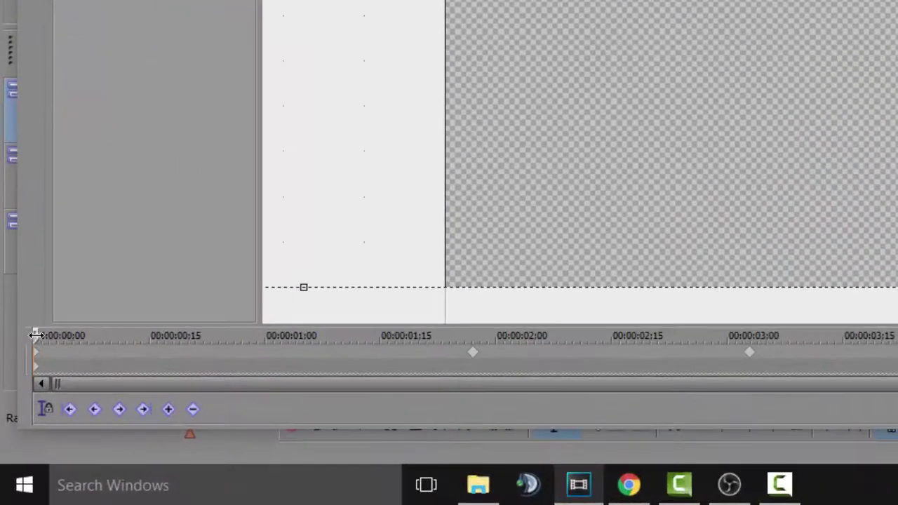
Examine the Pan/Crop keyframes of the right.png event from start to end, and close the Video Event FX window
left_click_drag(35, 335, 748, 325)
left_click_drag(565, 369, 803, 392)
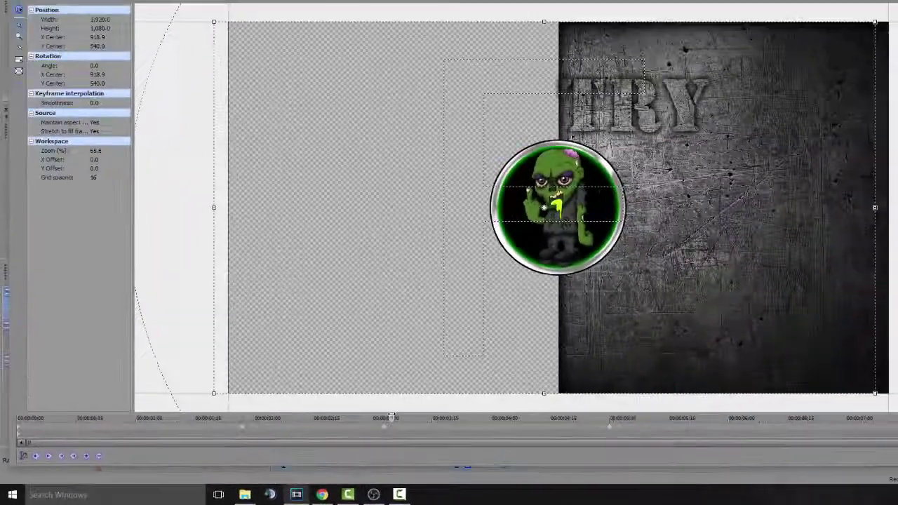
left_click_drag(545, 428, 610, 428)
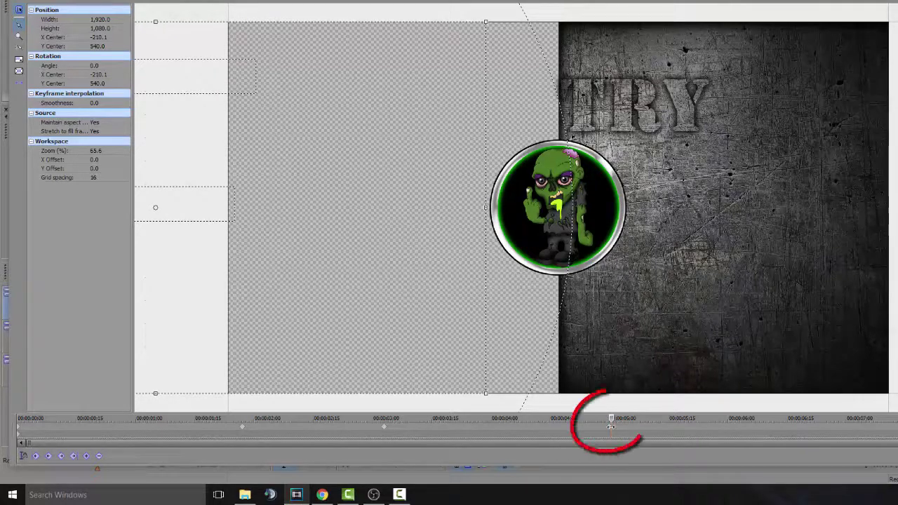
left_click_drag(611, 426, 897, 426)
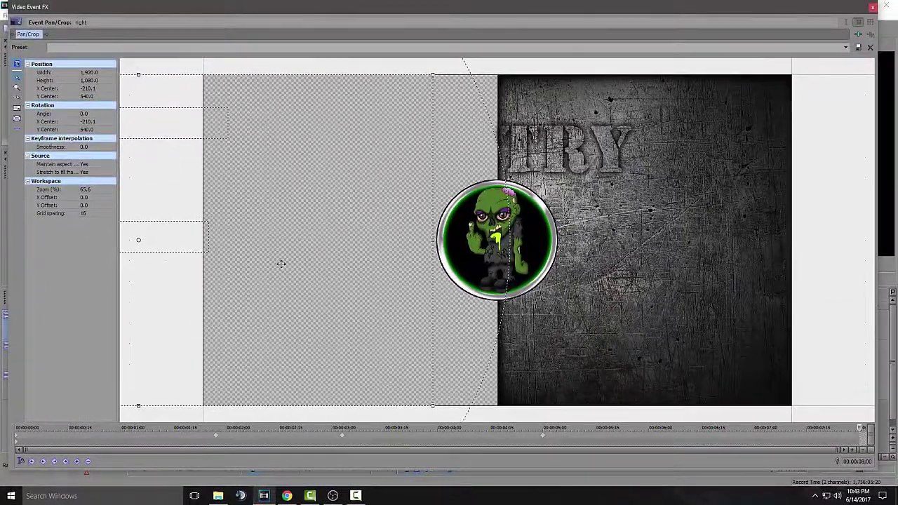
left_click(873, 8)
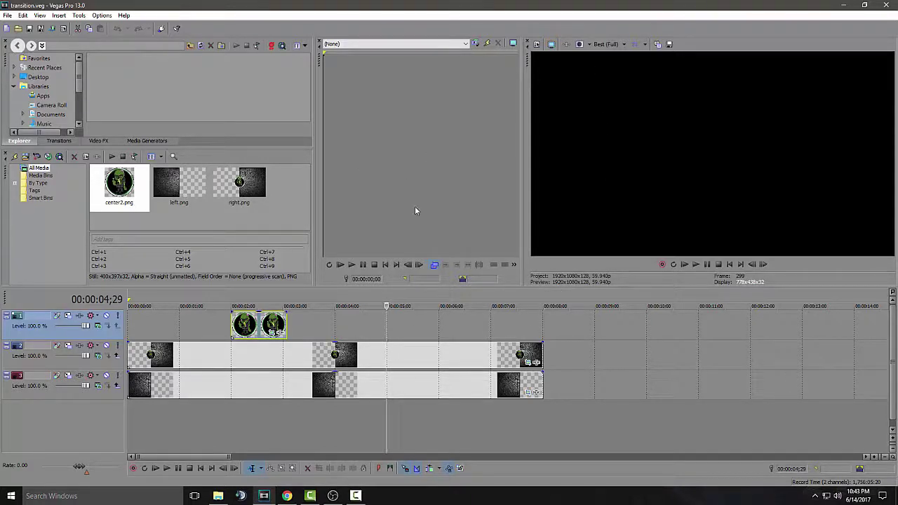
Start rendering the project and choose the QuickTime 7 (*.mov) 3 Mbps Video template
left_click(6, 15)
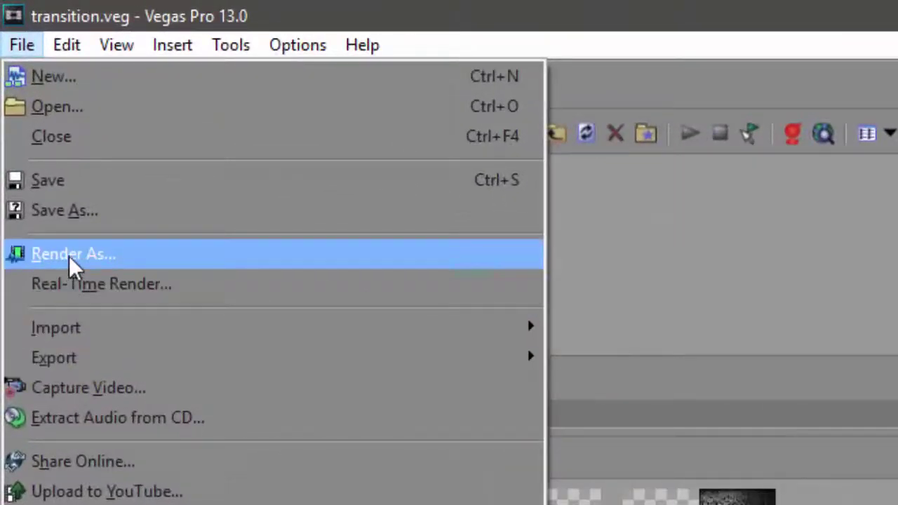
left_click(70, 260)
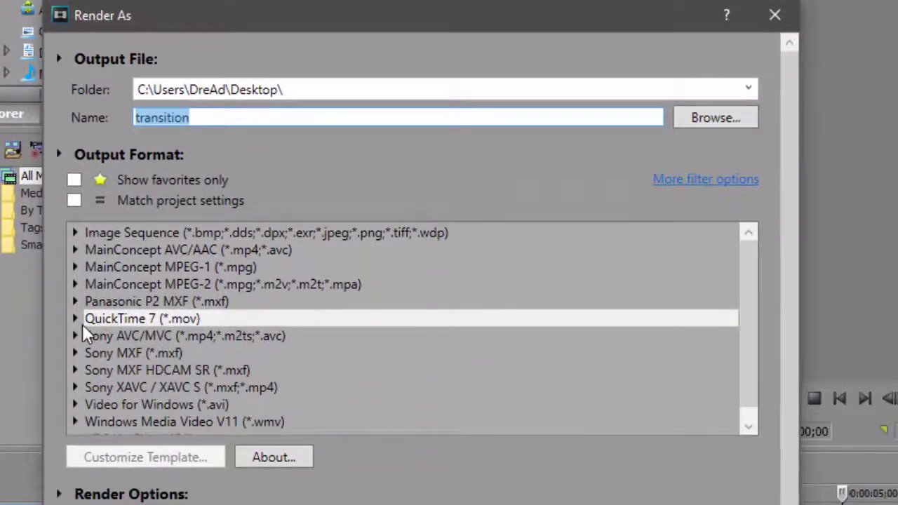
left_click(75, 319)
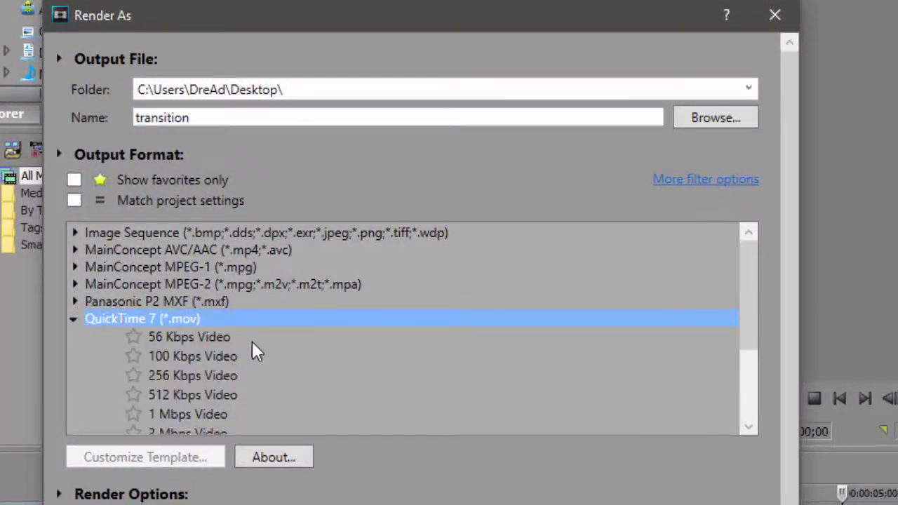
scroll(242, 350, "down", 2)
left_click(167, 330)
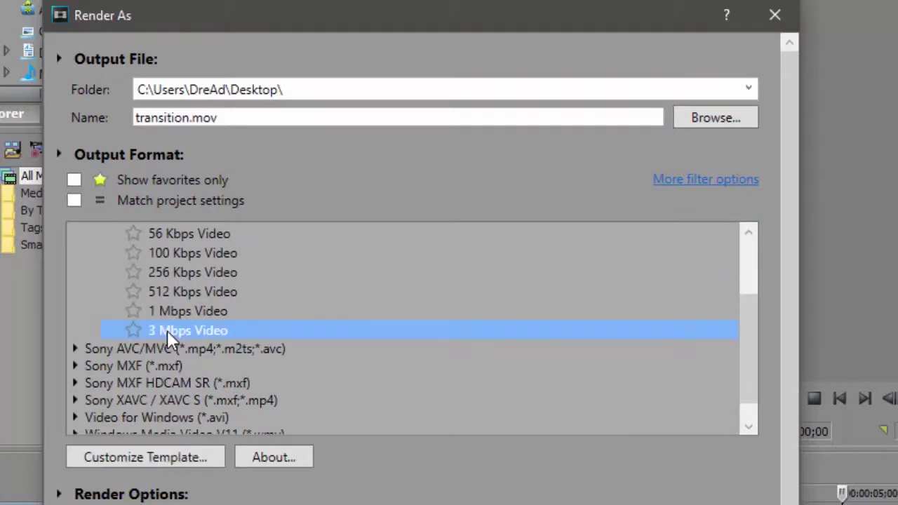
Customize the template with a custom frame size of 1920 x 1080 and a frame rate of 29.970 (NTSC)
left_click(165, 458)
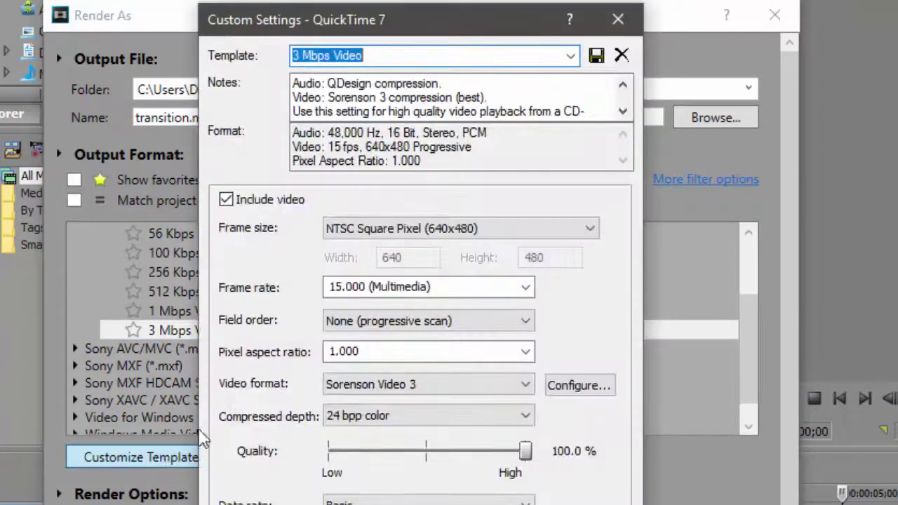
left_click(481, 237)
left_click(461, 250)
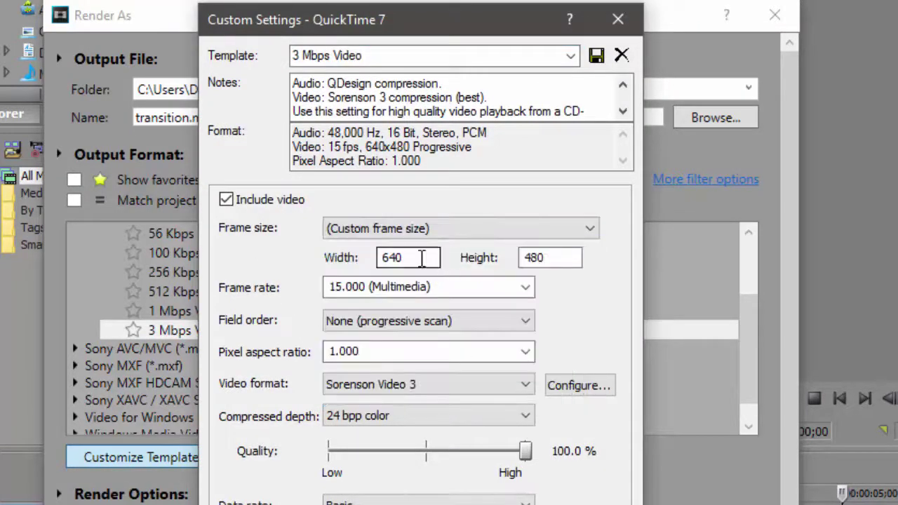
left_click_drag(421, 258, 356, 273)
type("1920")
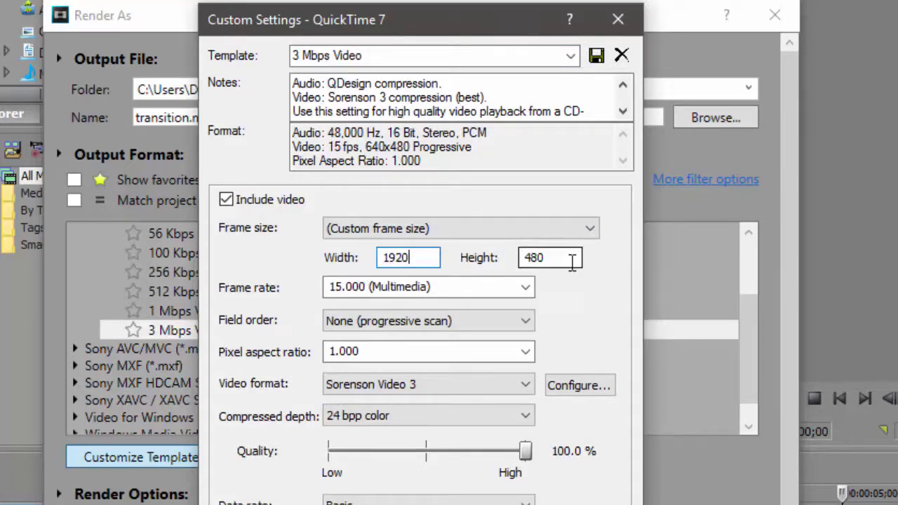
left_click_drag(575, 258, 477, 270)
type("108")
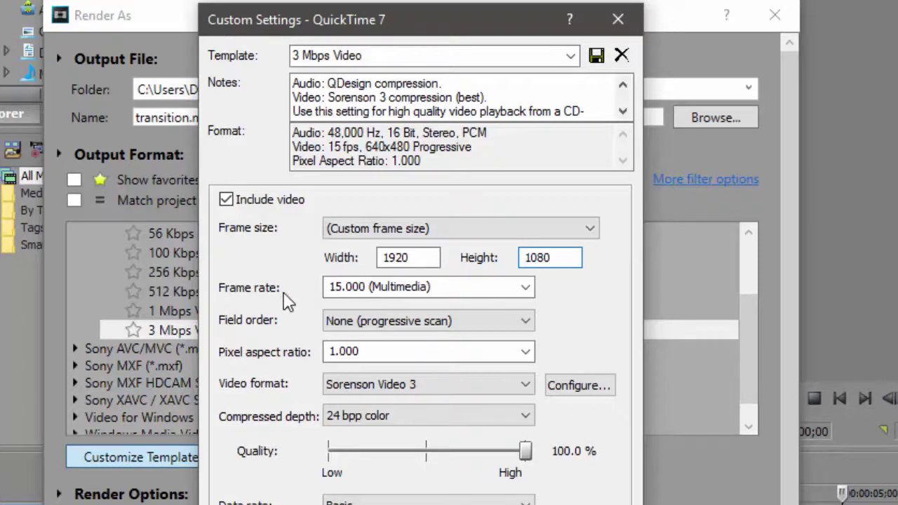
left_click(528, 289)
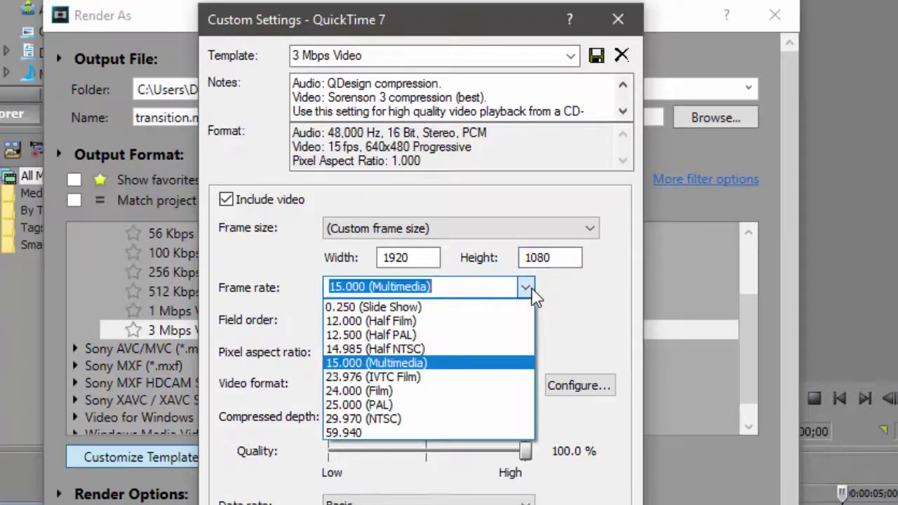
left_click(457, 419)
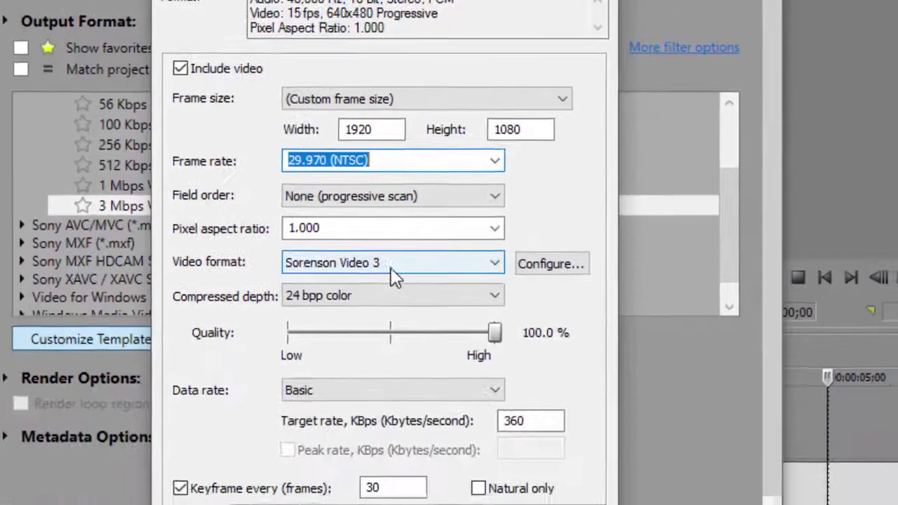
Set the template's video format to PNG and its compressed depth to 32 bpp color
left_click(431, 394)
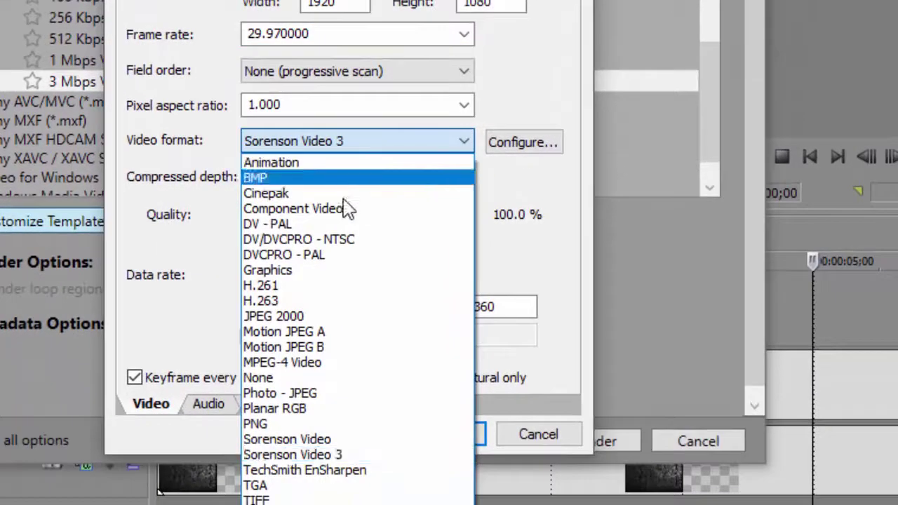
left_click(319, 424)
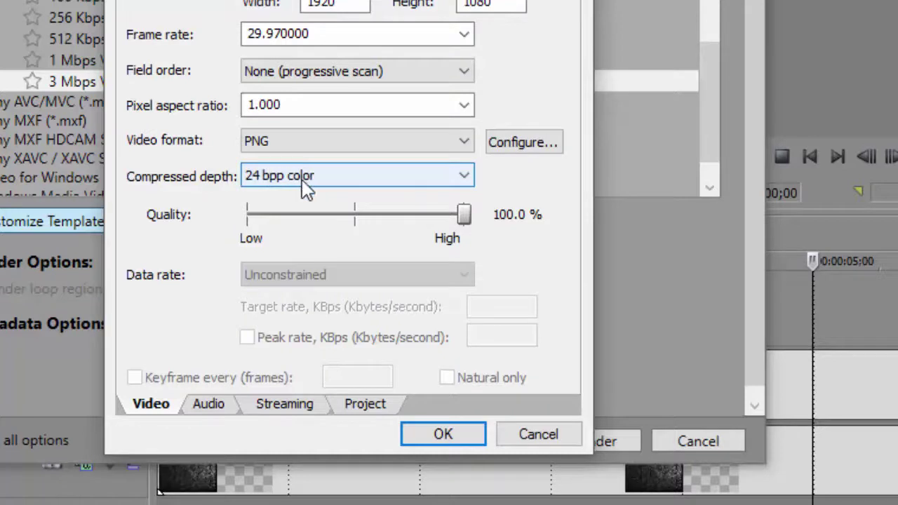
left_click(258, 180)
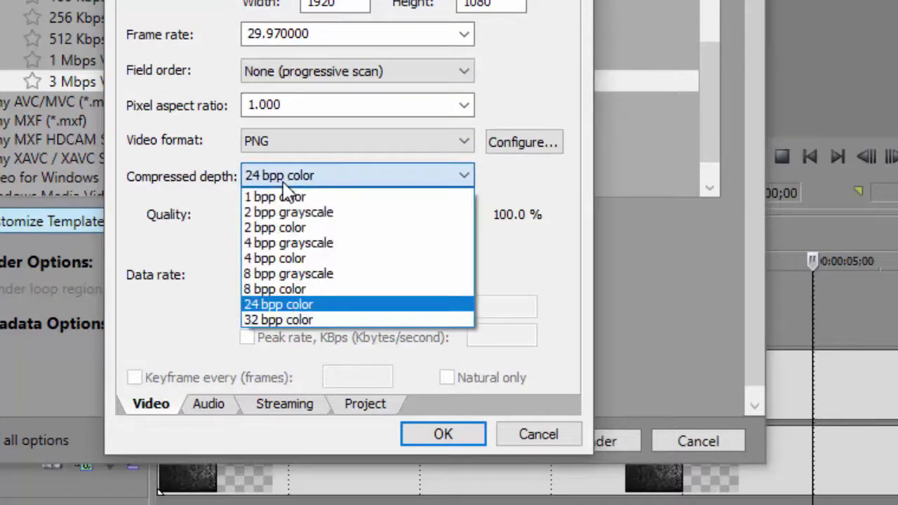
left_click(276, 318)
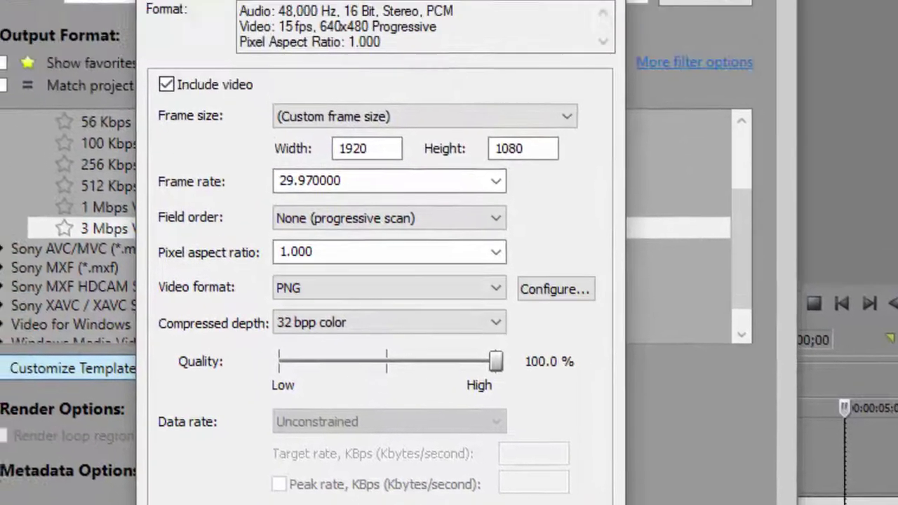
Exclude audio from the QuickTime template and turn off its preparation for streaming
left_click(213, 422)
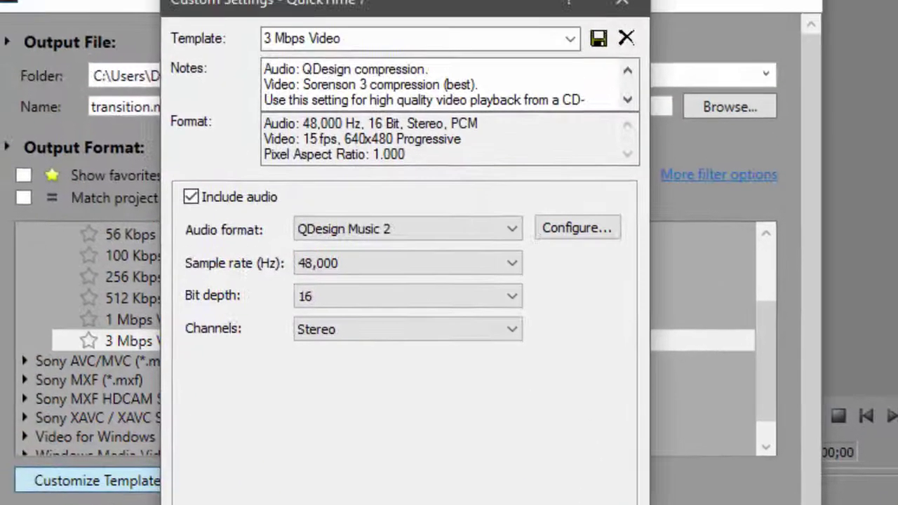
left_click(190, 198)
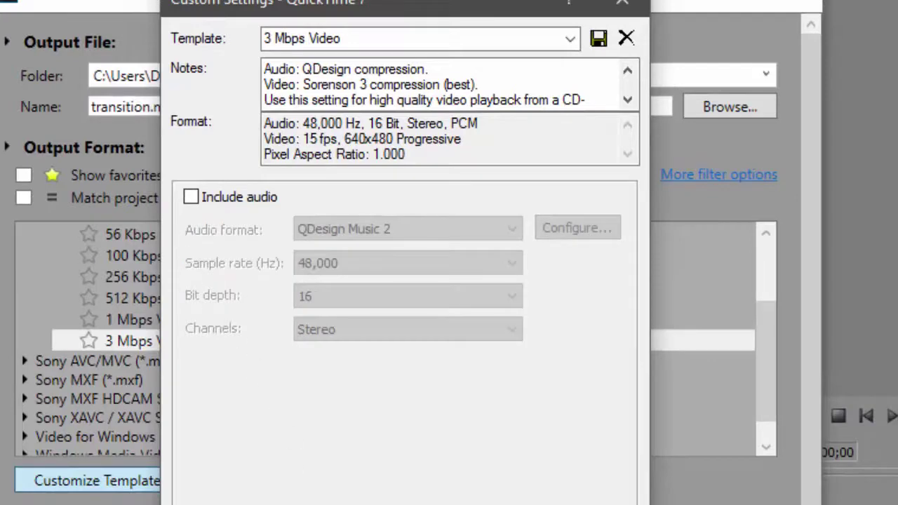
left_click(275, 504)
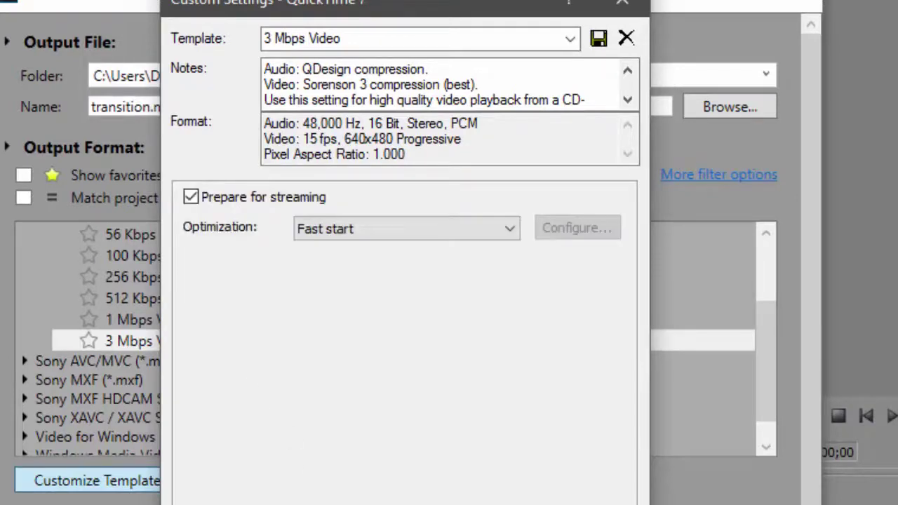
left_click(188, 197)
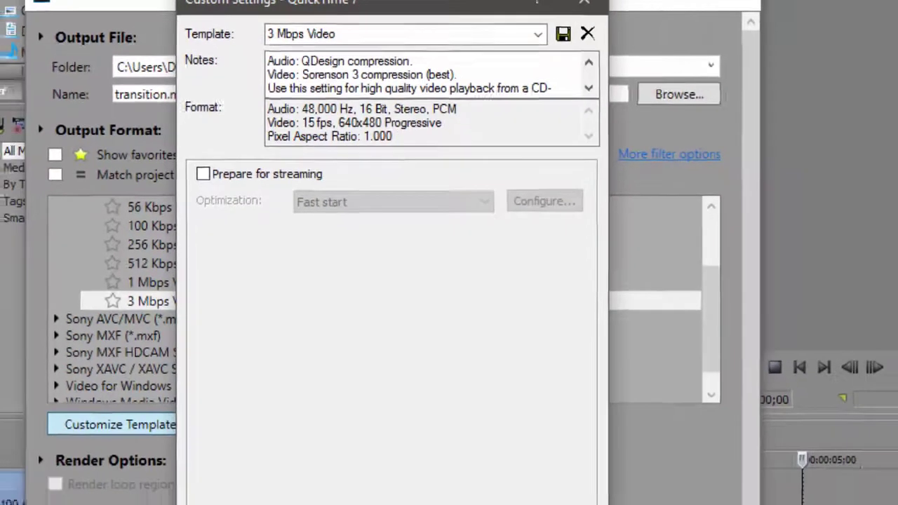
Review the template's project and video settings, then accept the customized template and leave the render setup without rendering
left_click(386, 491)
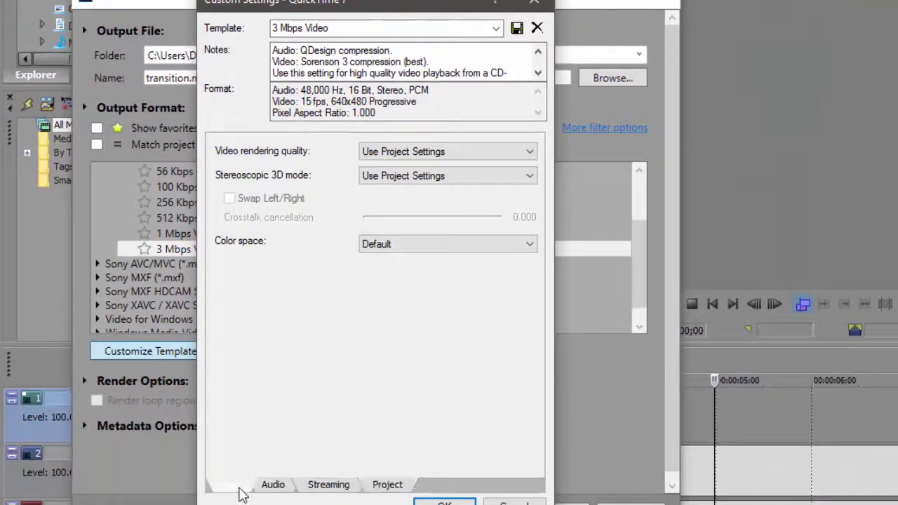
left_click(239, 489)
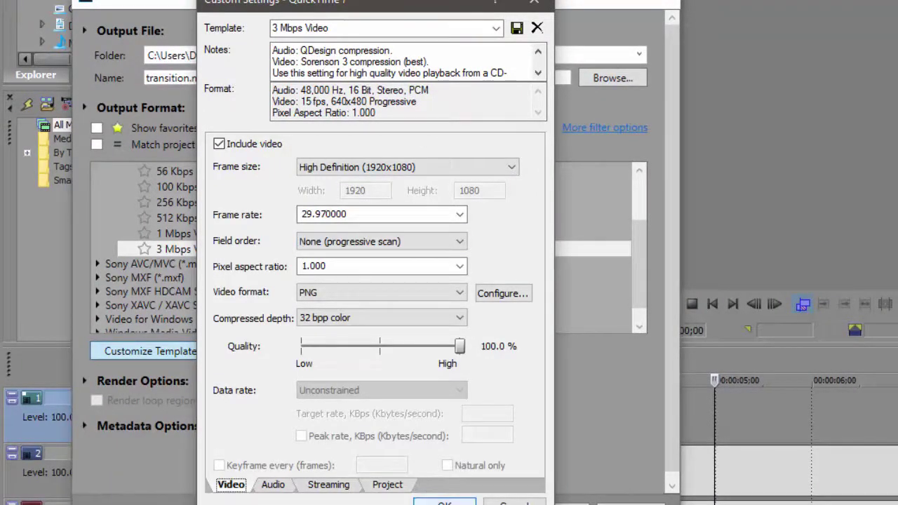
left_click(444, 502)
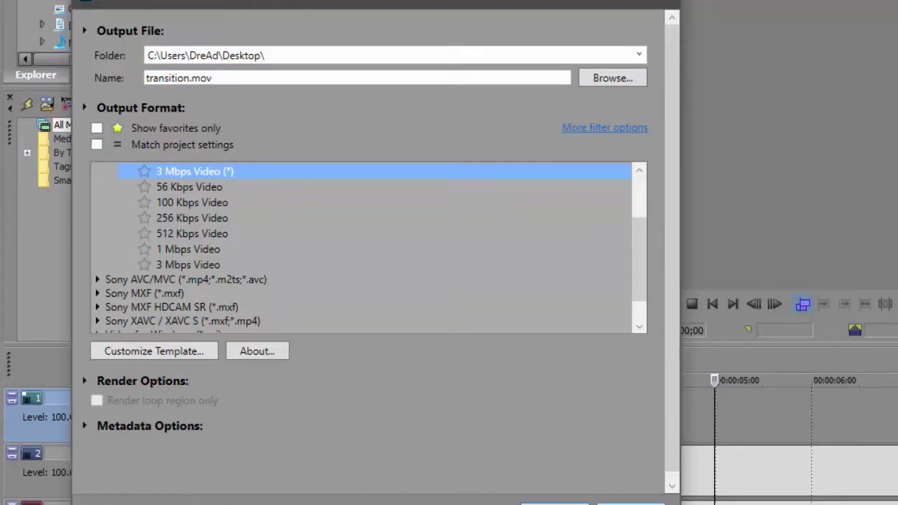
left_click(630, 504)
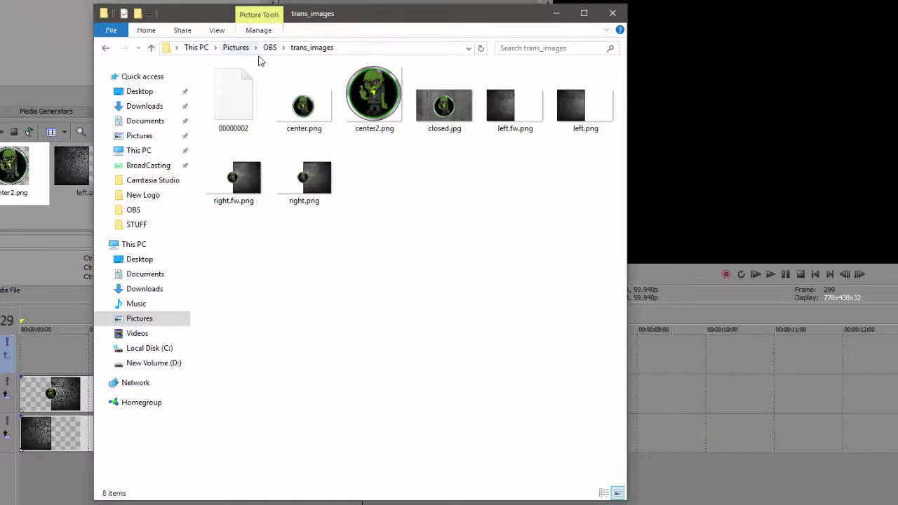
In File Explorer, go up to the OBS folder and view the properties of 5_sec_trans_with_blank_tail.mov
left_click(274, 50)
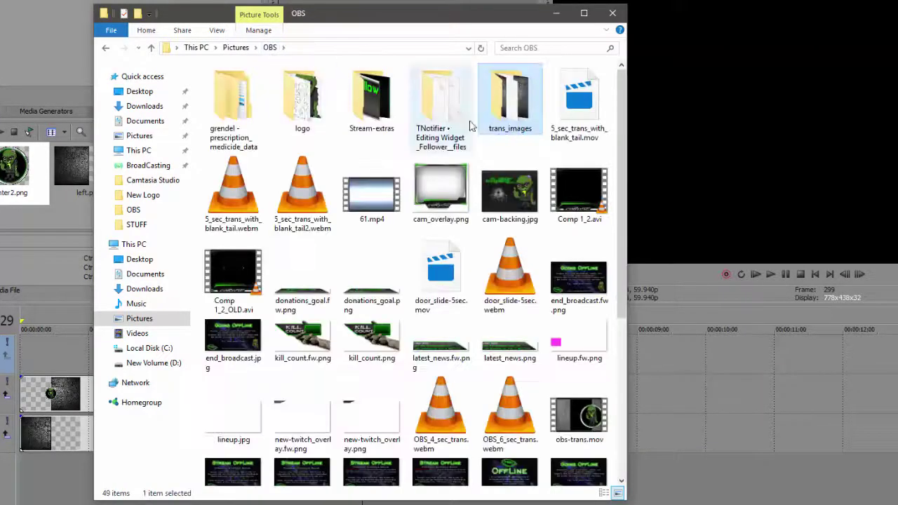
left_click(589, 123)
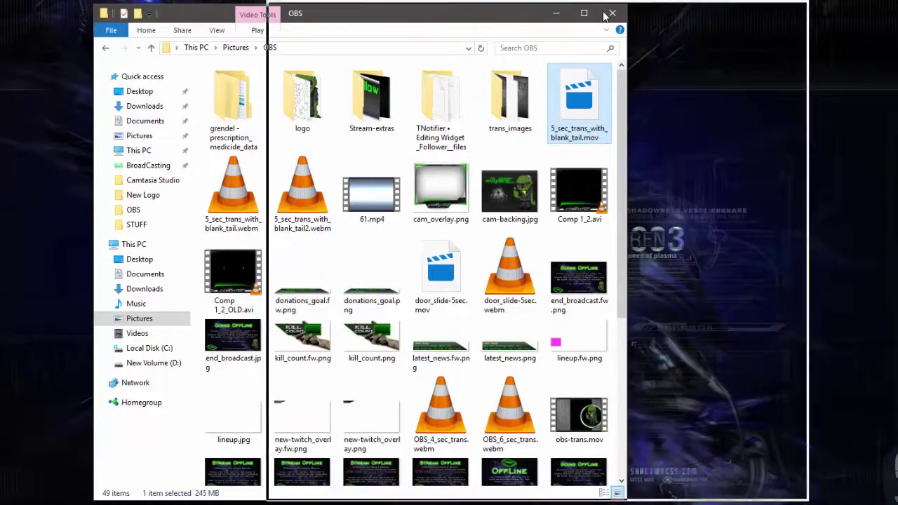
left_click_drag(559, 17, 736, 14)
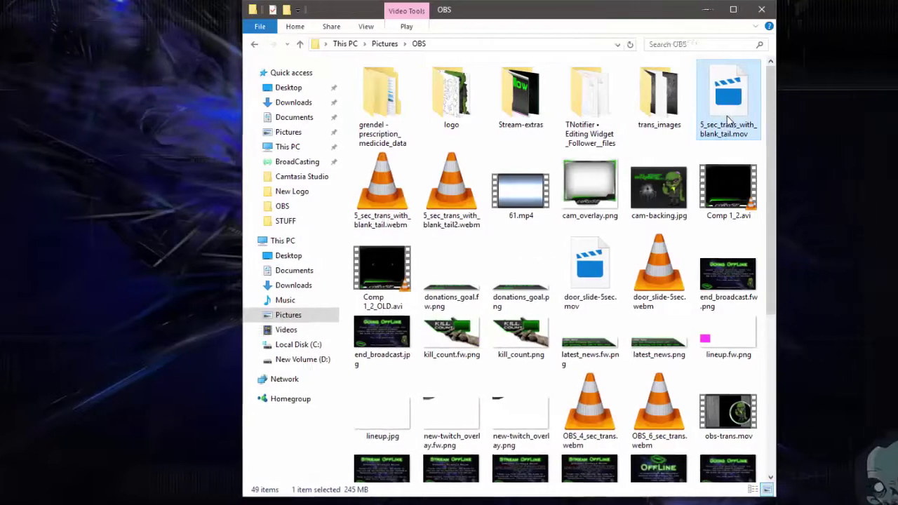
right_click(758, 119)
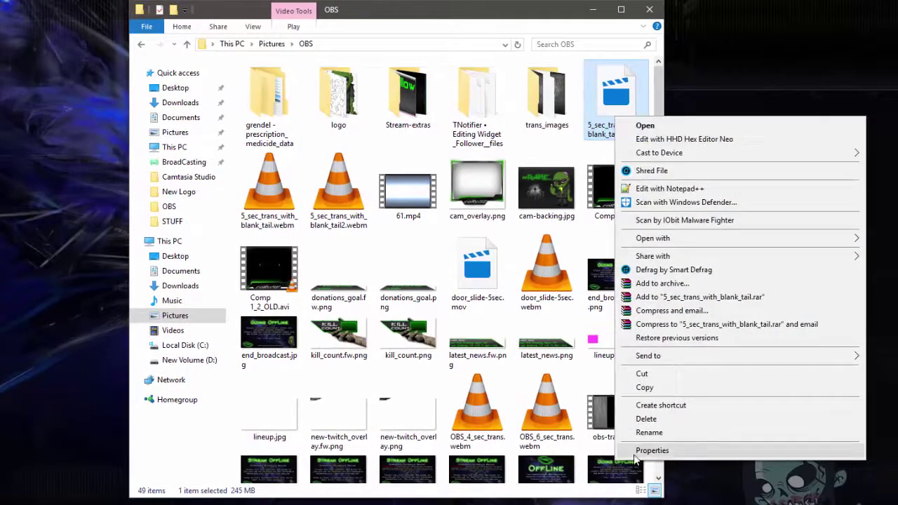
left_click(635, 450)
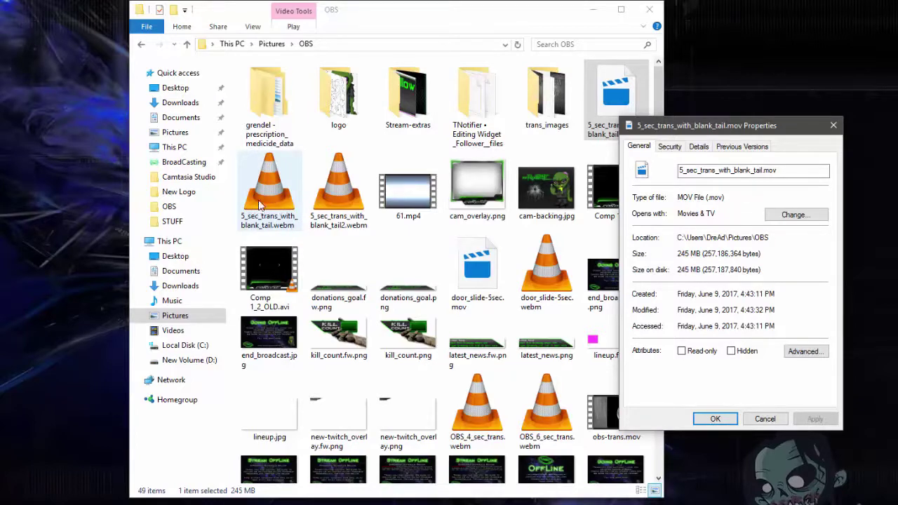
View the properties of 5_sec_trans_with_blank_tail2.webm in the OBS folder
right_click(336, 184)
key("Escape")
right_click(336, 186)
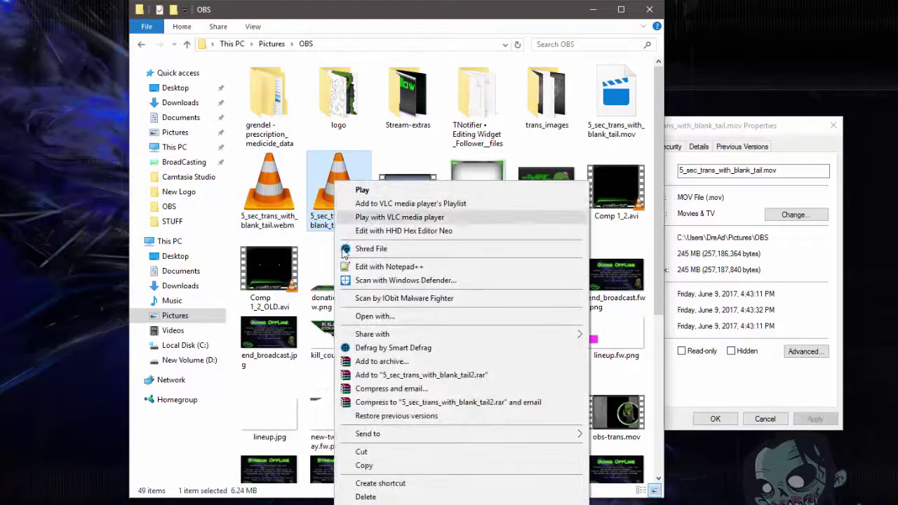
left_click(421, 504)
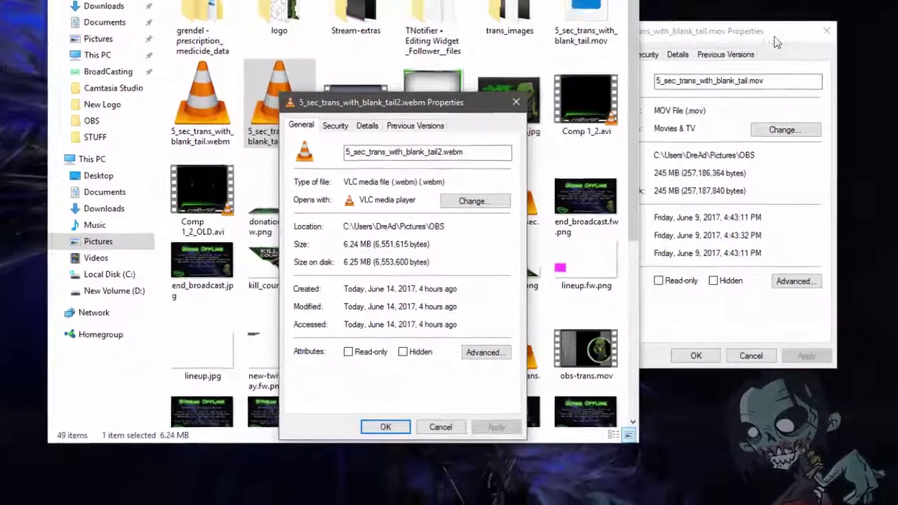
Compare the MOV and WebM file sizes side by side and close both properties windows
left_click(763, 204)
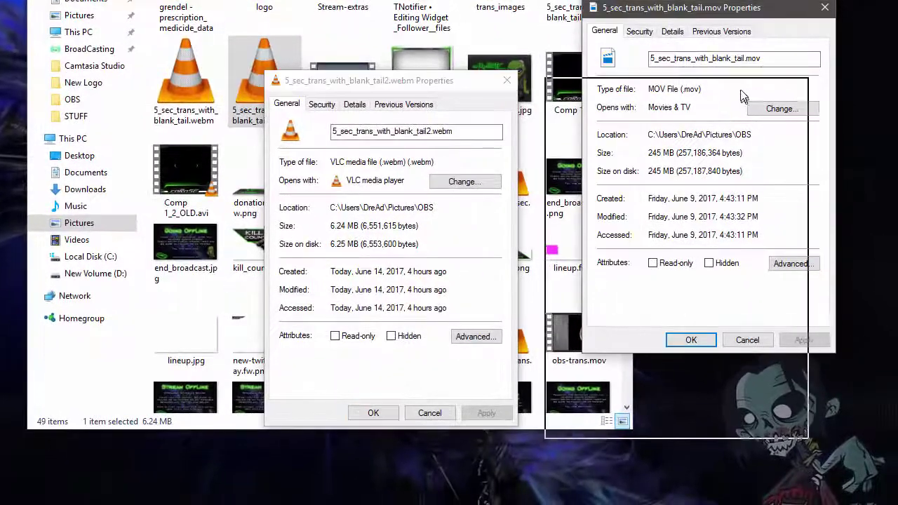
left_click_drag(743, 96, 742, 96)
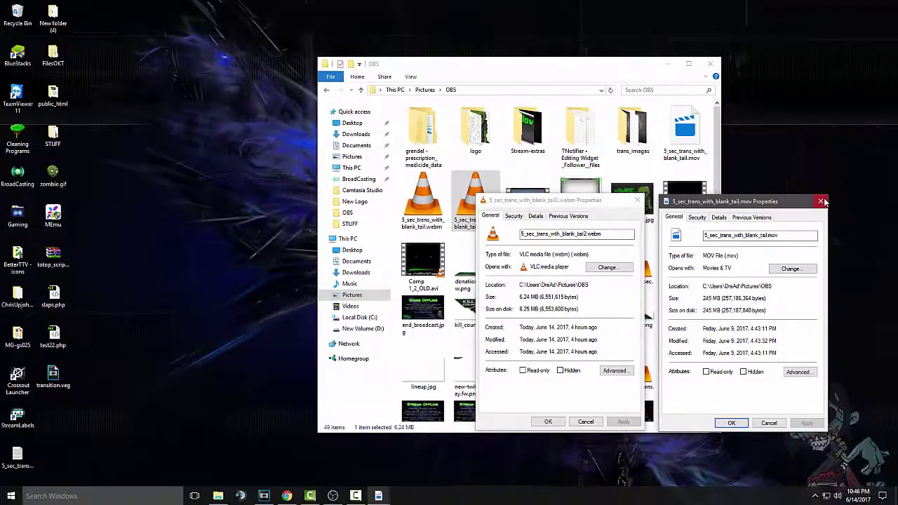
left_click(821, 202)
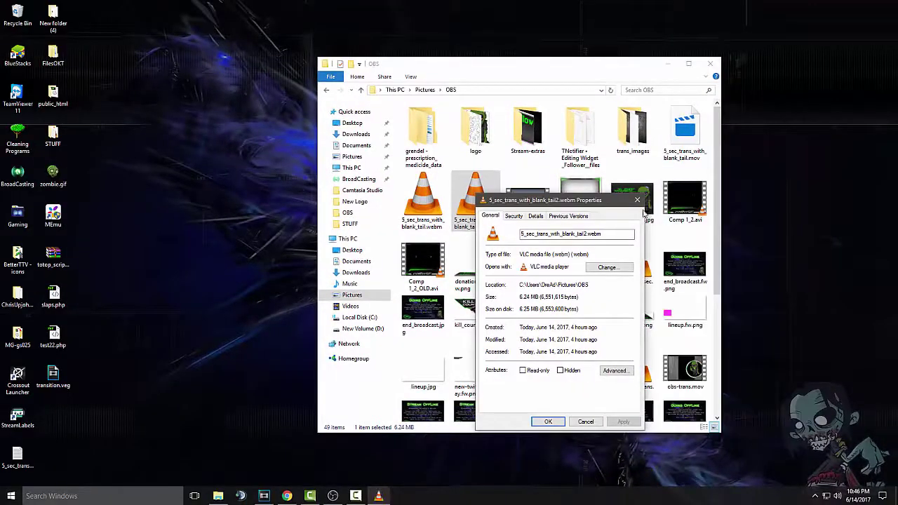
left_click(637, 201)
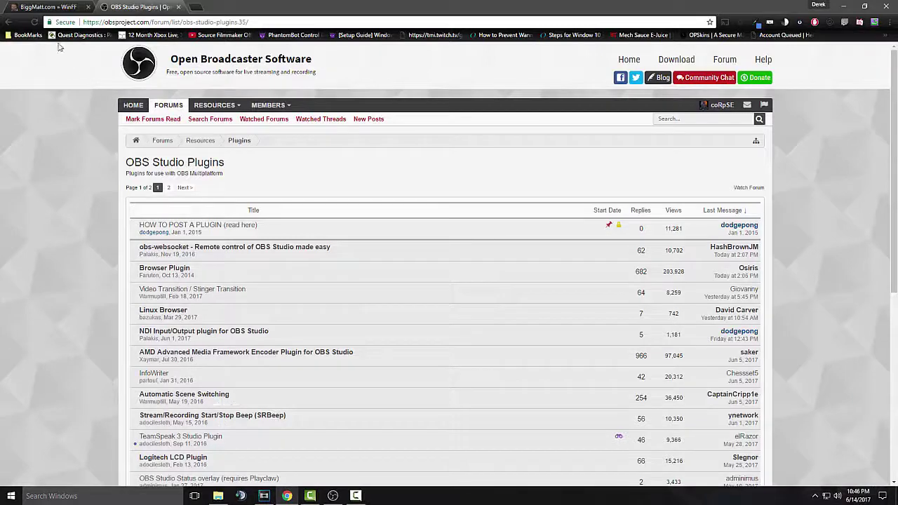
Switch to the BiggMatt.com page in the browser and visit its home page and WinFF download page
left_click(43, 6)
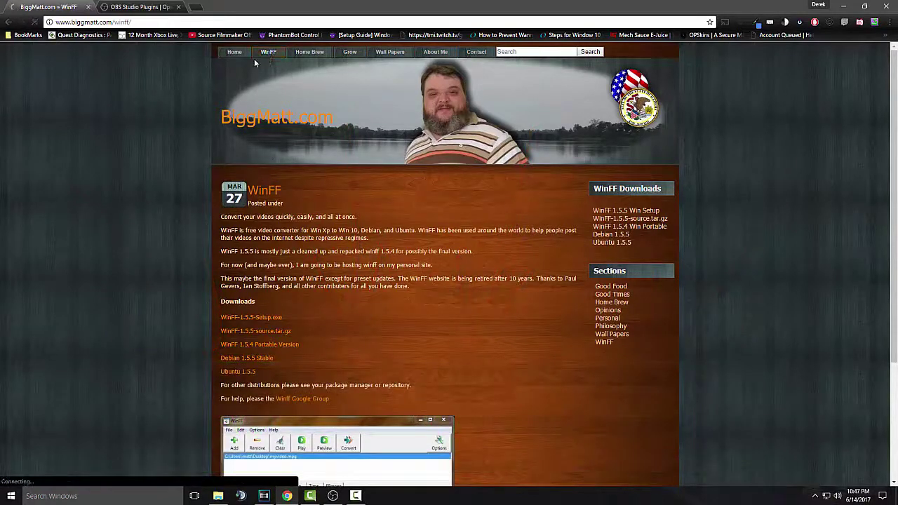
left_click(234, 52)
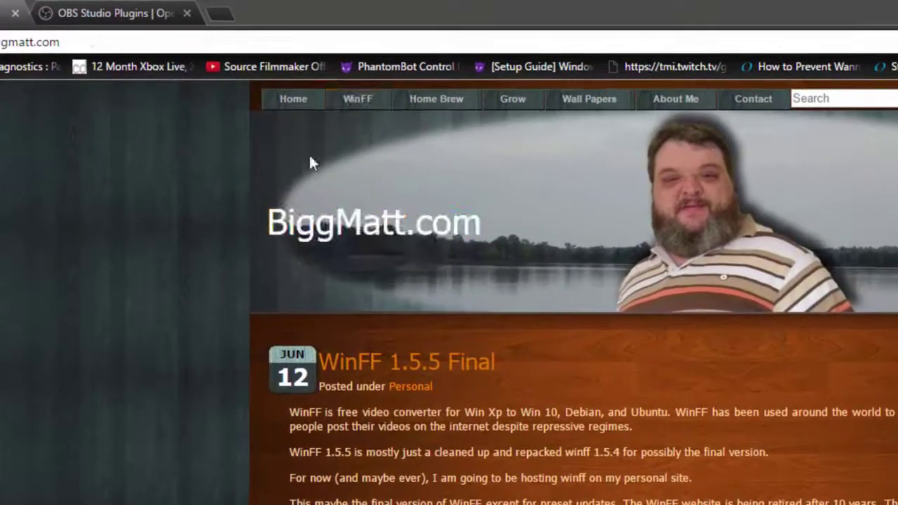
left_click(296, 65)
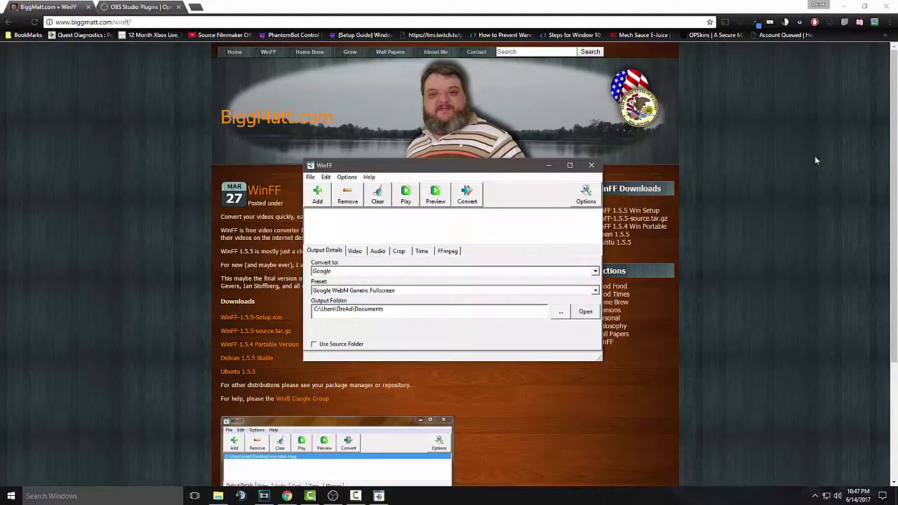
Switch to WinFF and add 5_sec_trans_with_blank_tail.mov from the OBS folder to the conversion list
left_click(844, 6)
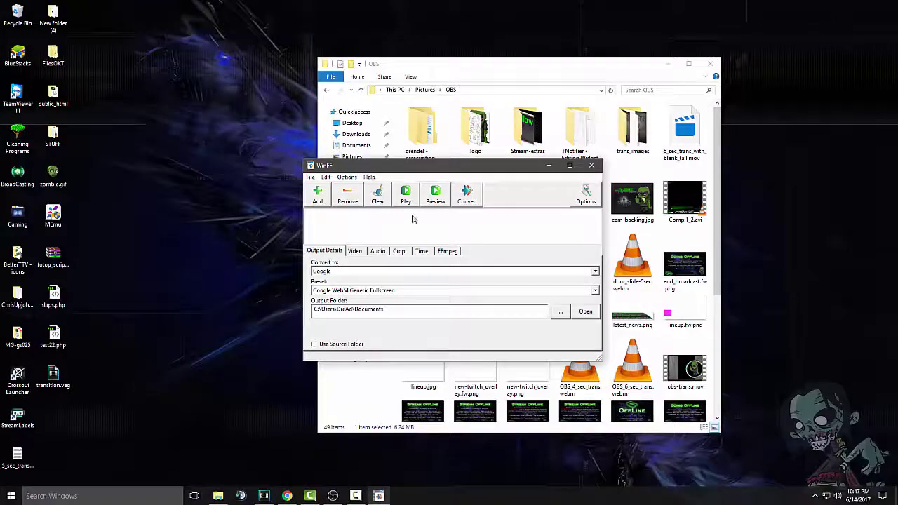
left_click_drag(503, 167, 407, 134)
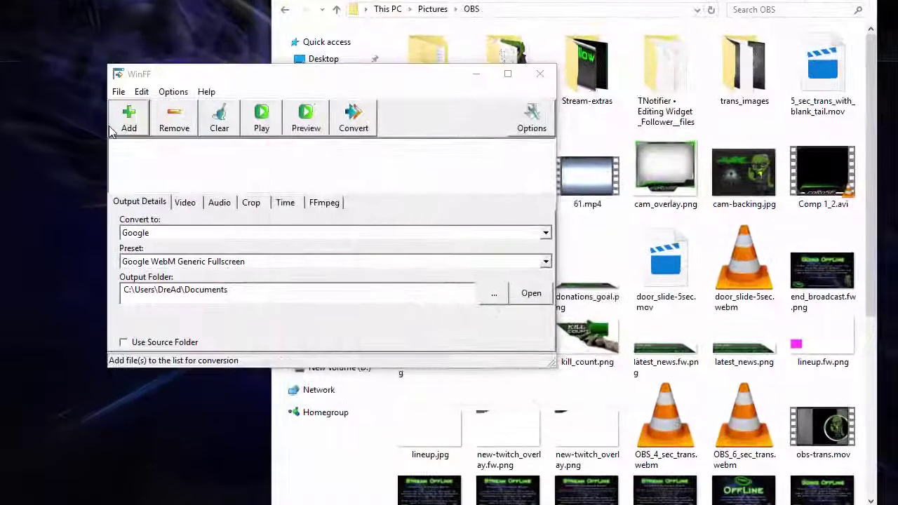
left_click(223, 162)
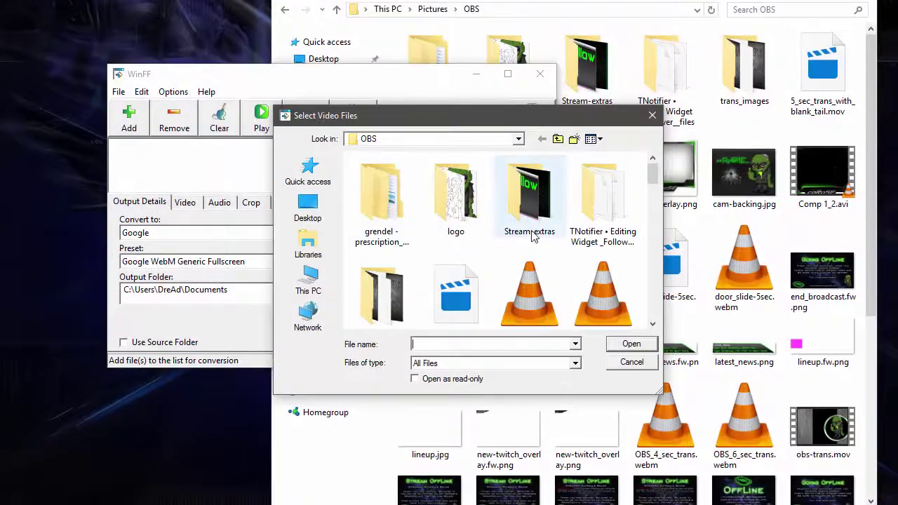
scroll(536, 224, "down", 1)
left_click(457, 201)
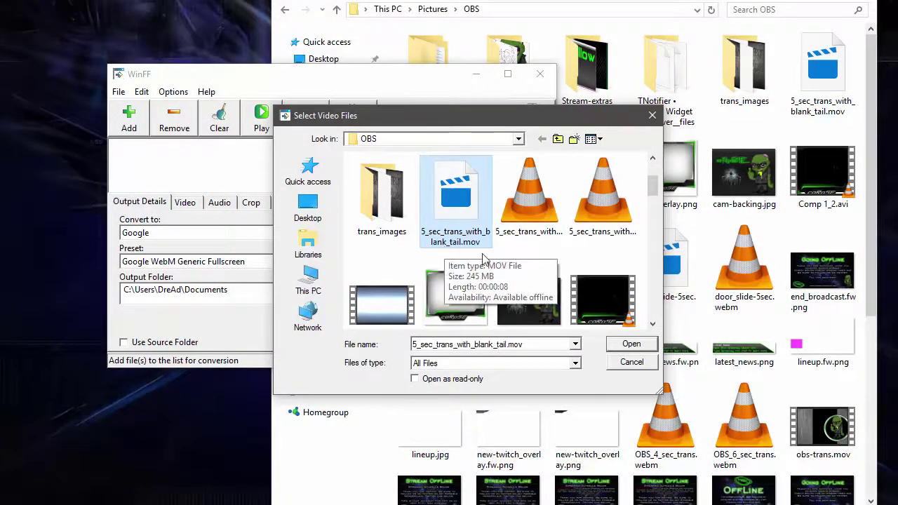
left_click(632, 348)
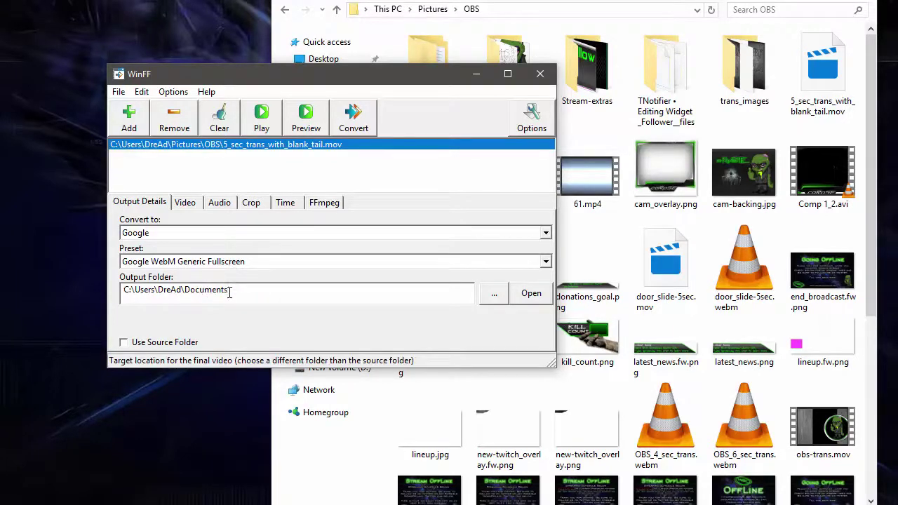
Set the output folder for the converted video to the Desktop
left_click(498, 300)
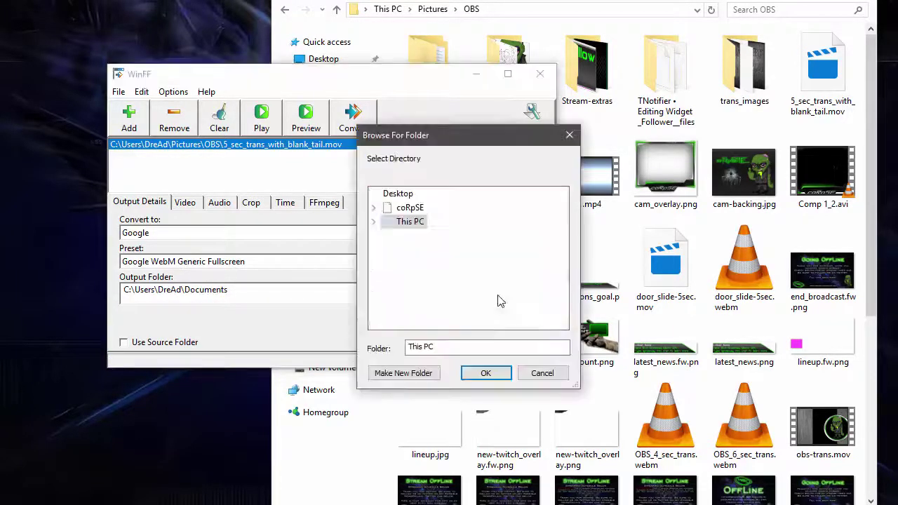
left_click(398, 195)
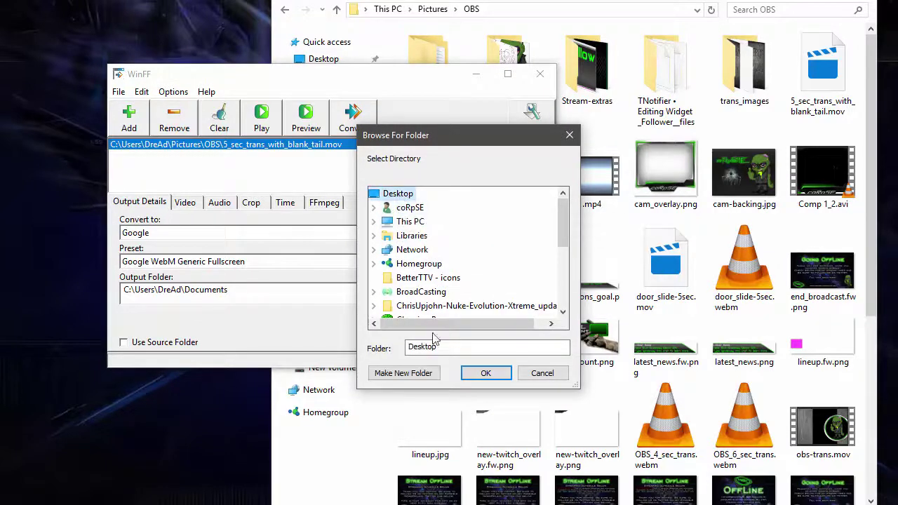
left_click(483, 373)
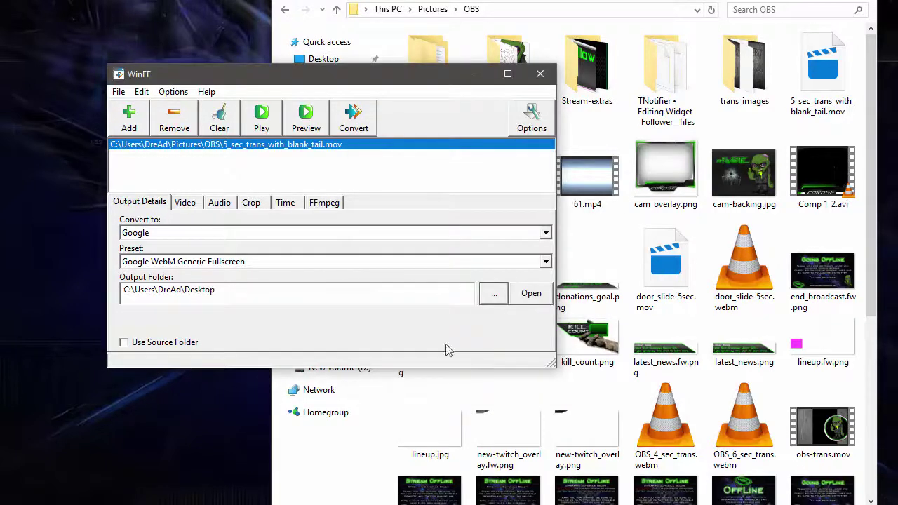
Set the conversion's video bitrate to 15000 and its frame rate to 30
left_click(186, 203)
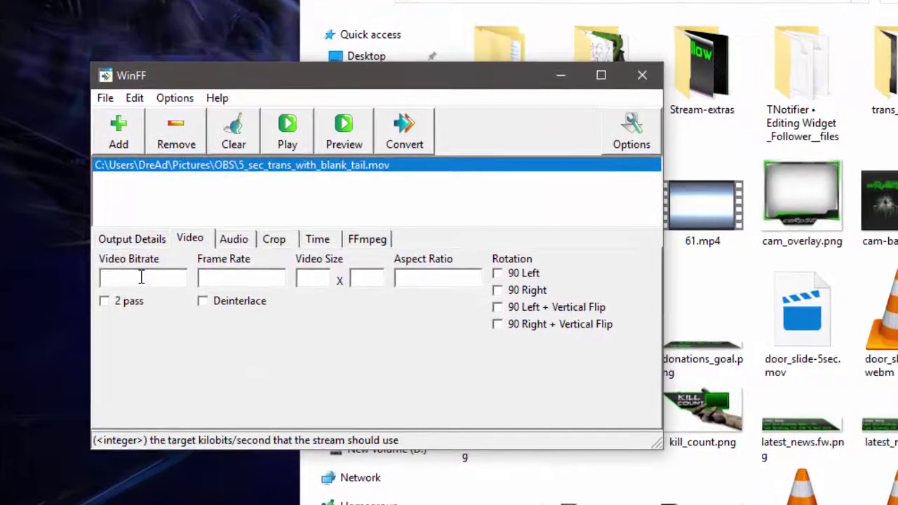
type("15000")
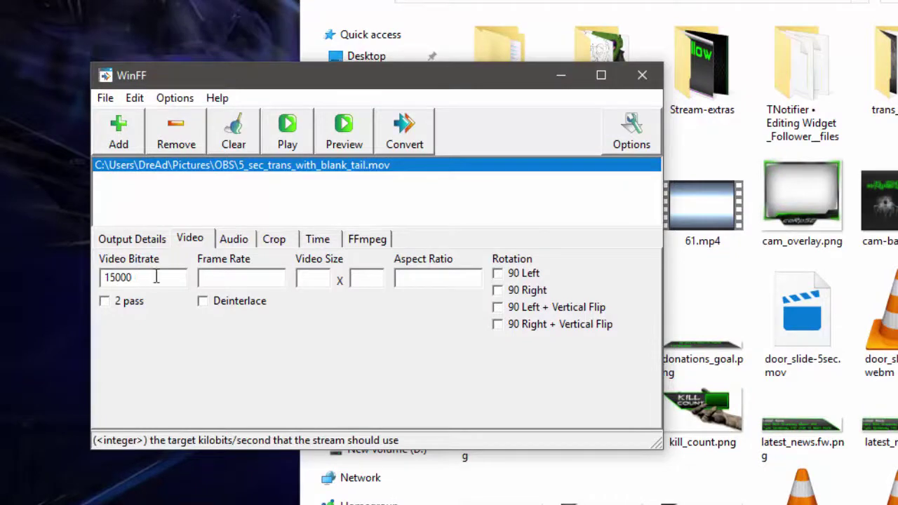
left_click(246, 277)
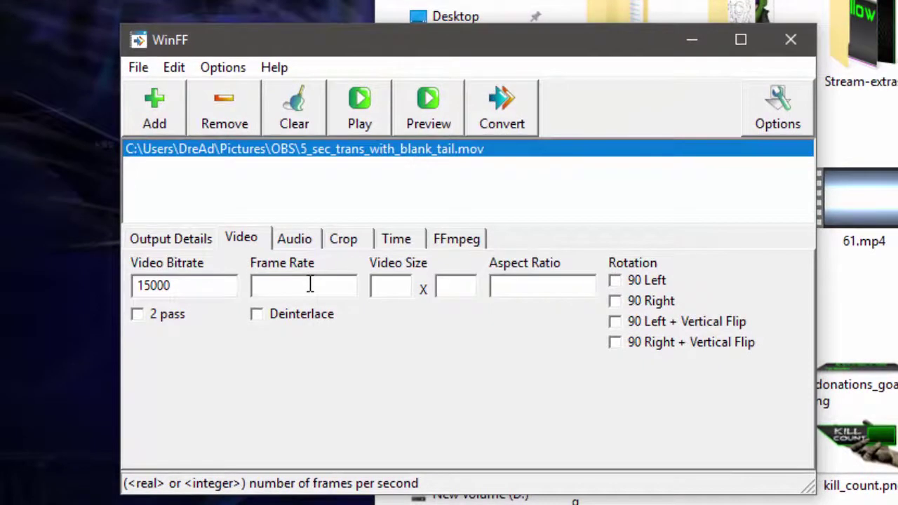
type("30")
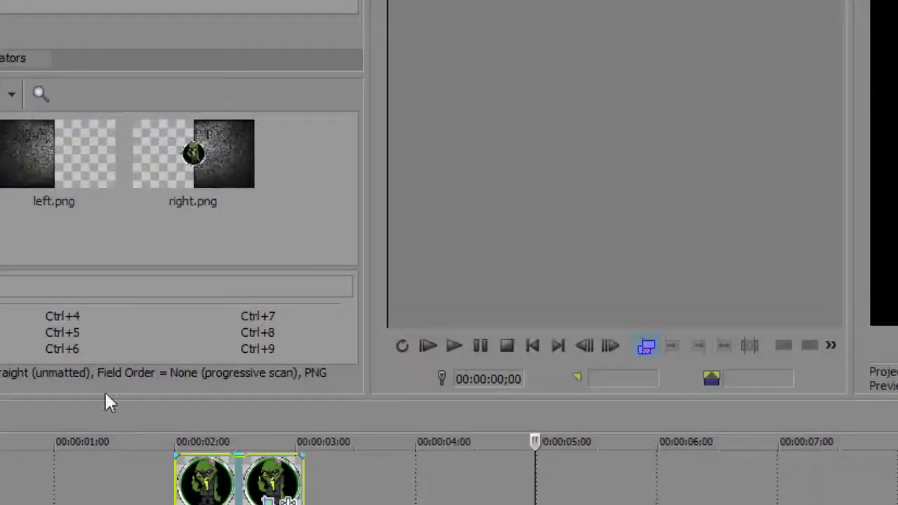
In Vegas Pro, examine the frame rate choices of the QuickTime 7 3 Mbps Video render template and leave without changing it
left_click(50, 2)
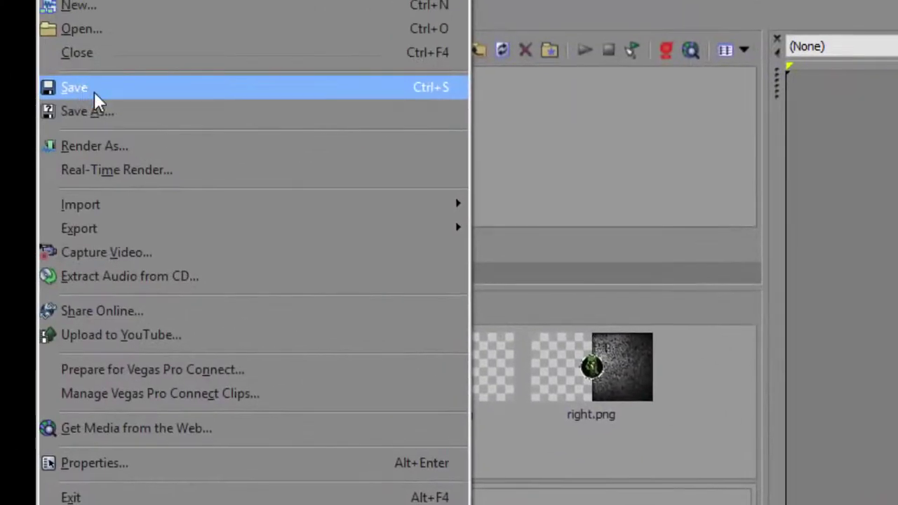
left_click(117, 145)
left_click(255, 480)
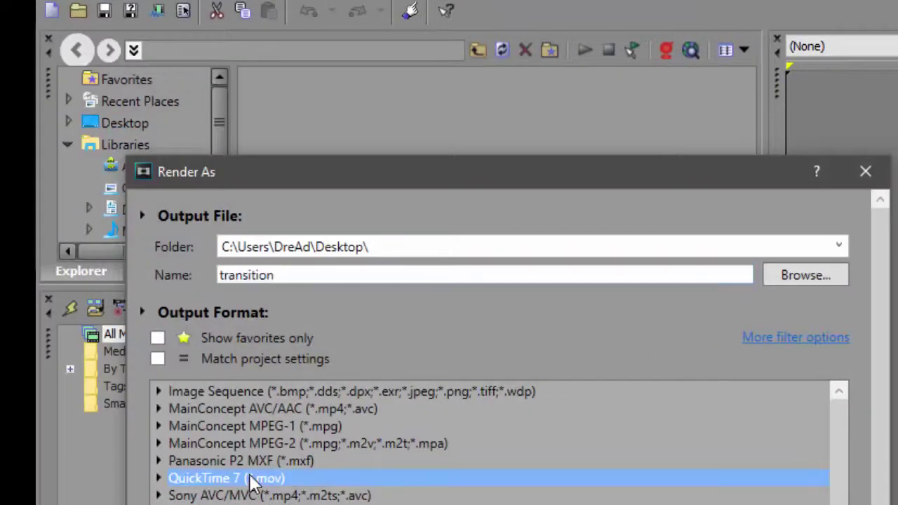
left_click(155, 479)
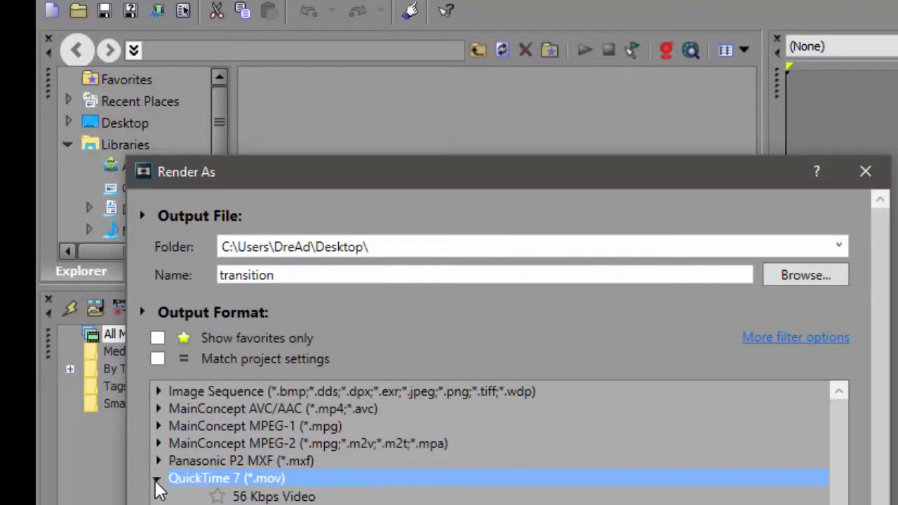
scroll(161, 484, "down", 2)
left_click(219, 464)
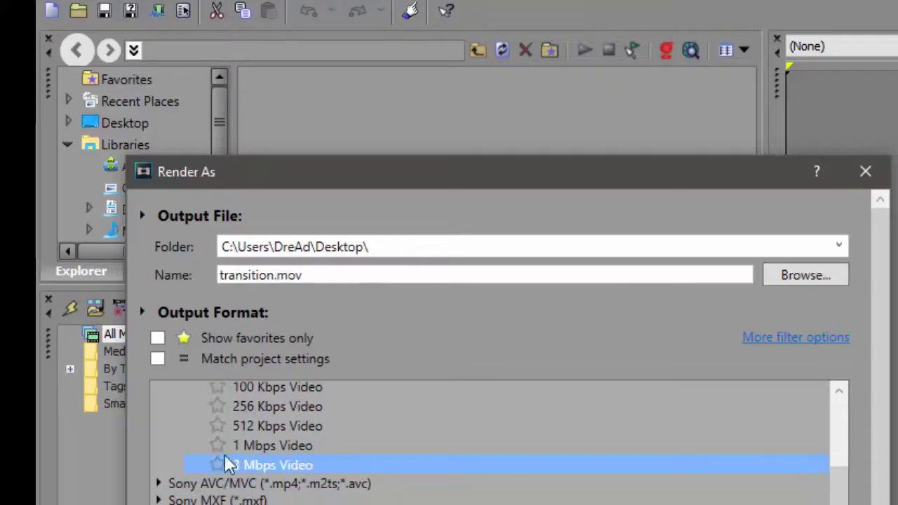
left_click(141, 440)
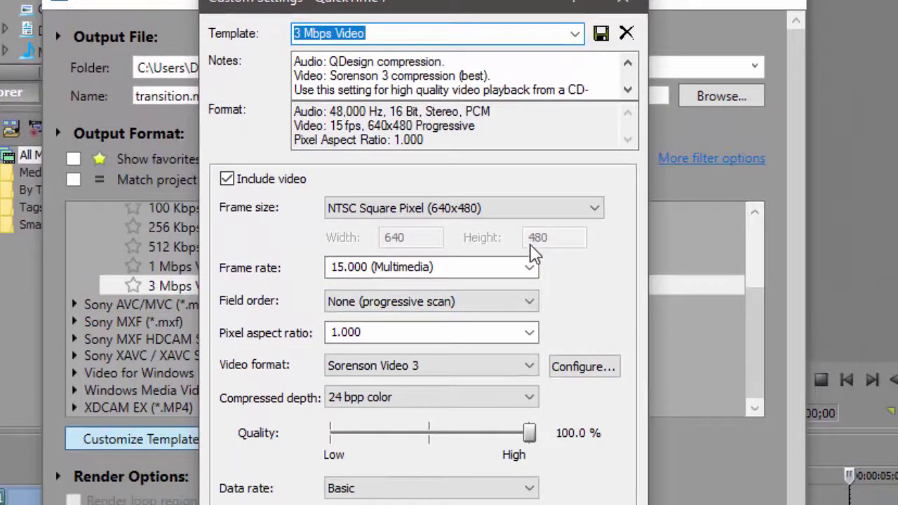
left_click(529, 267)
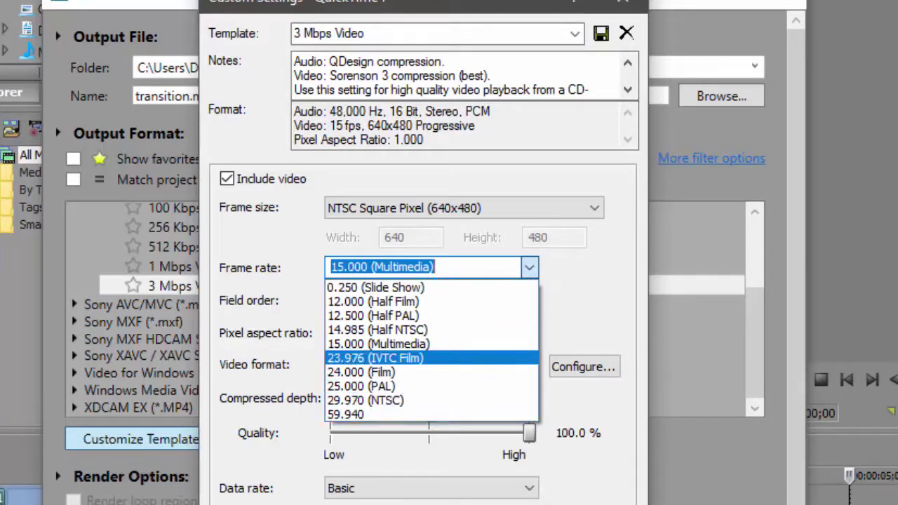
key("Escape")
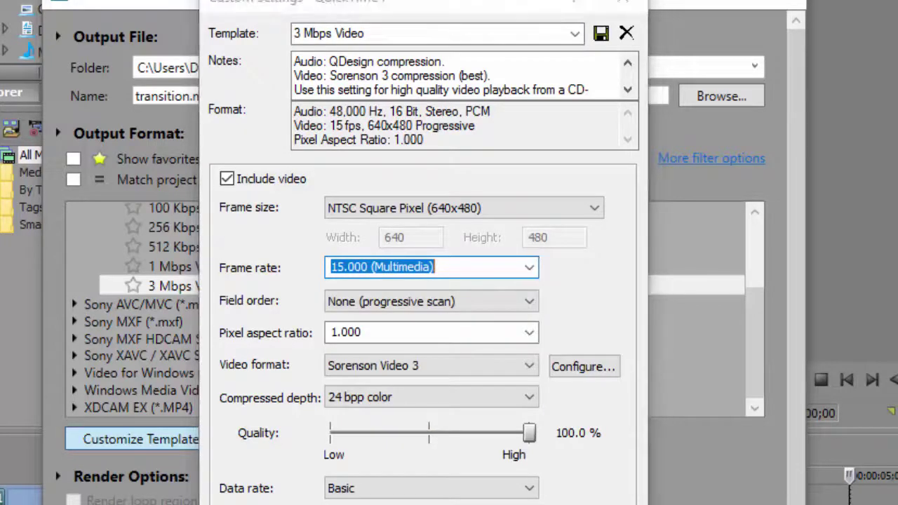
key("Escape")
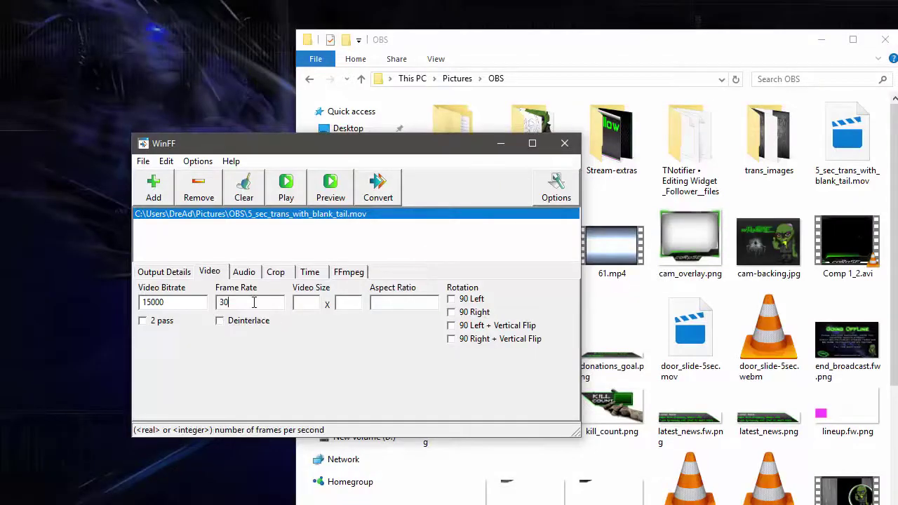
In WinFF, set the conversion's frame rate to 29.970 and video size to 1920 x 1080 with 2 pass enabled
left_click_drag(254, 302, 216, 303)
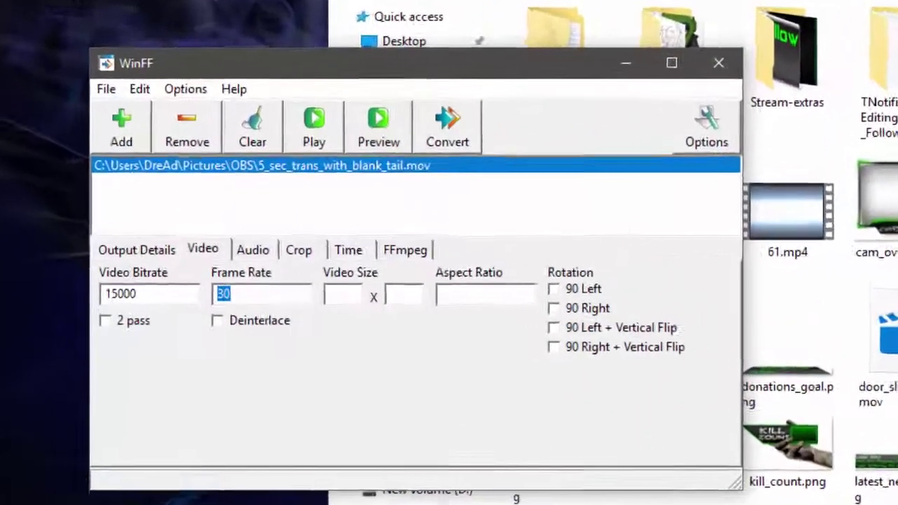
type("29.970")
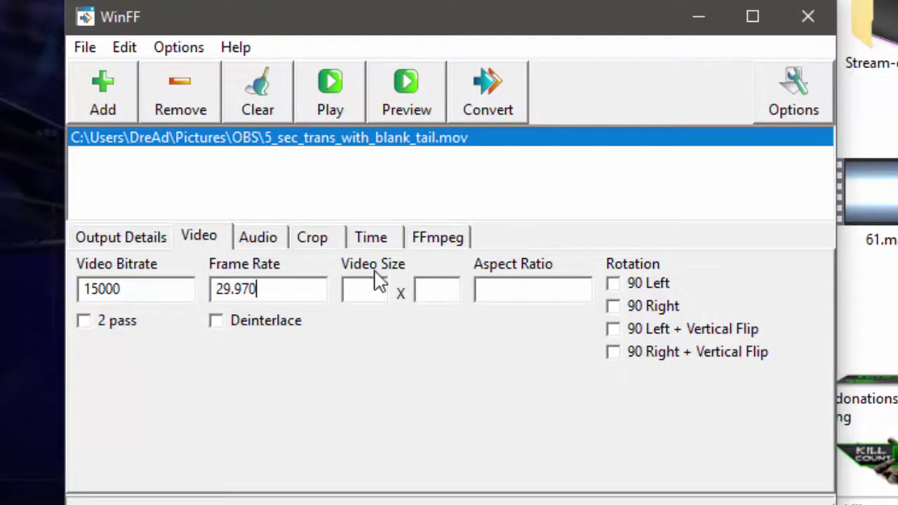
left_click(374, 293)
type("1920")
left_click(442, 289)
type("1080")
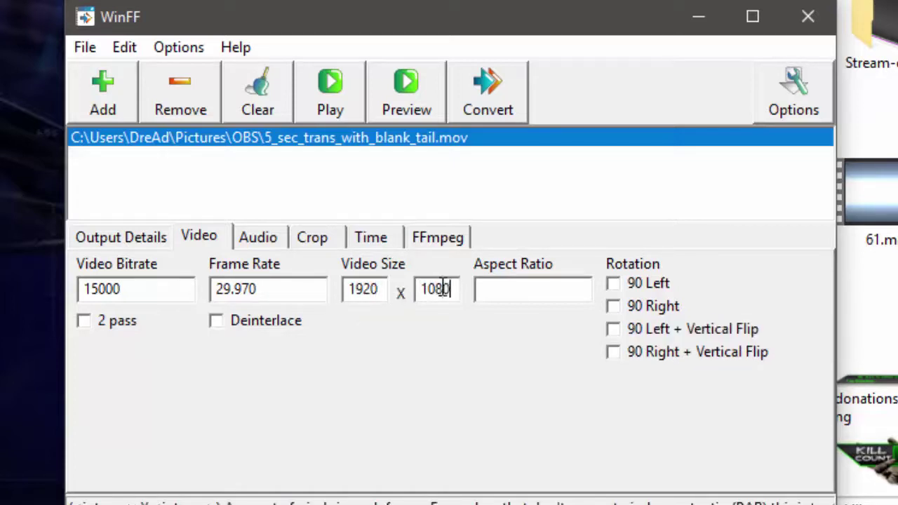
left_click(84, 321)
Review the conversion's audio, crop, time, FFmpeg and output settings, ending at the video settings
left_click(279, 242)
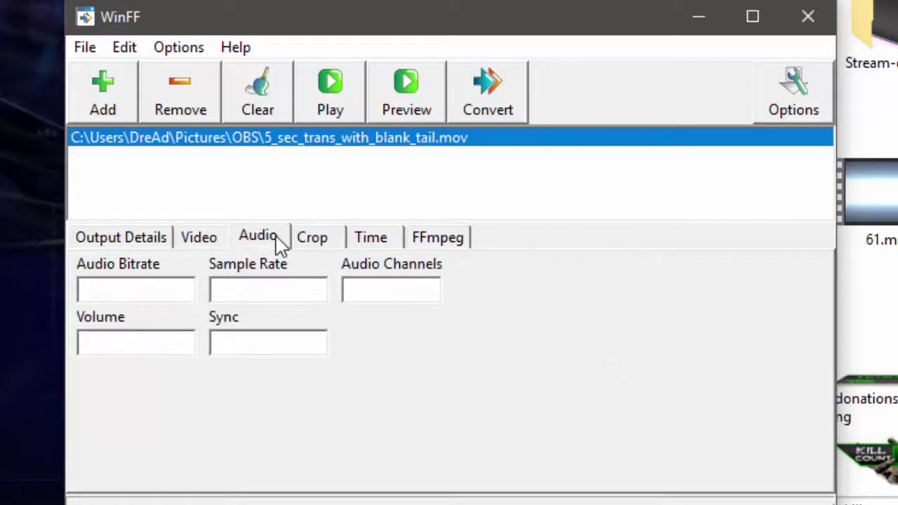
left_click(324, 242)
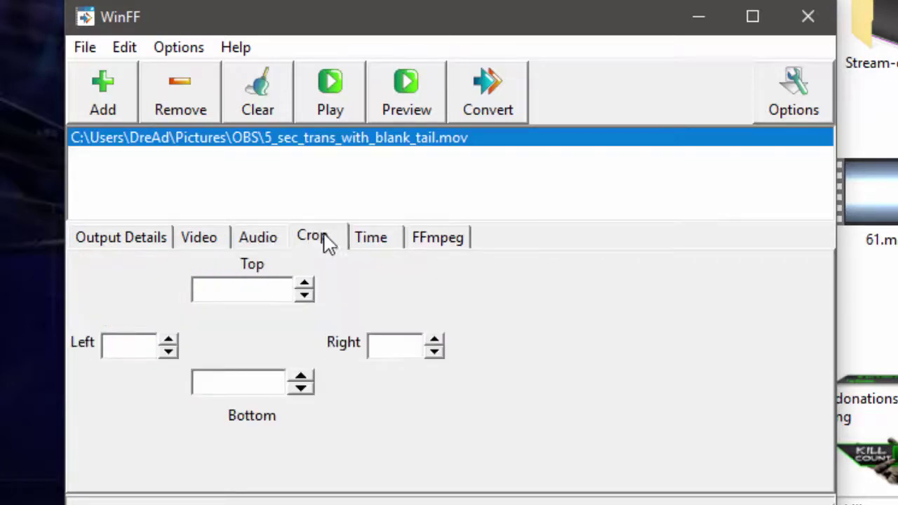
left_click(376, 240)
left_click(439, 240)
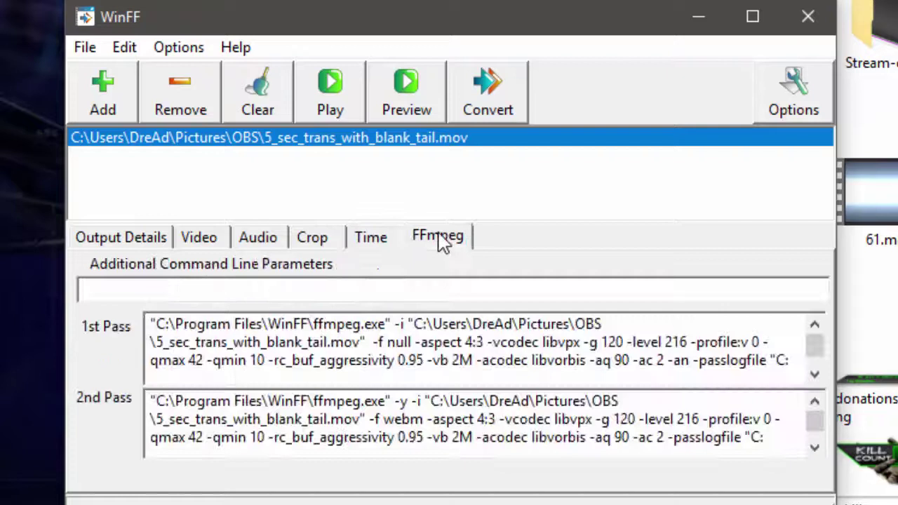
left_click(202, 244)
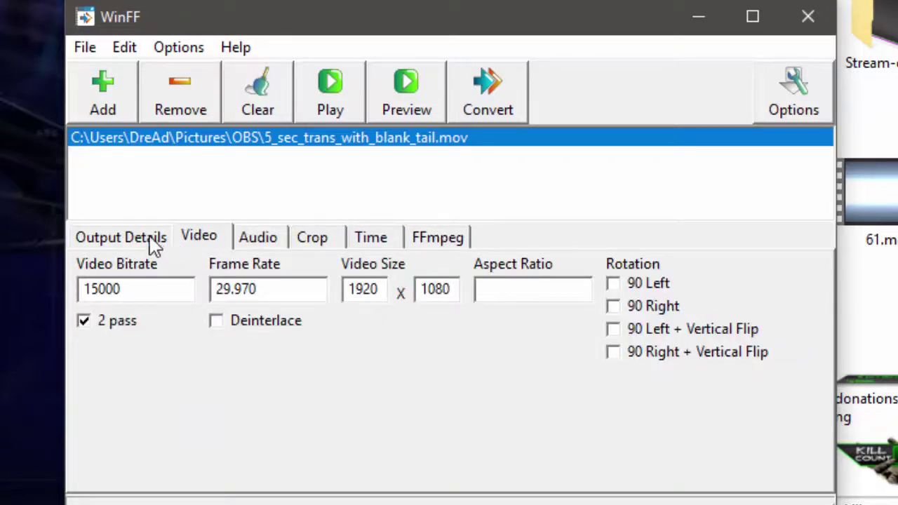
left_click(119, 239)
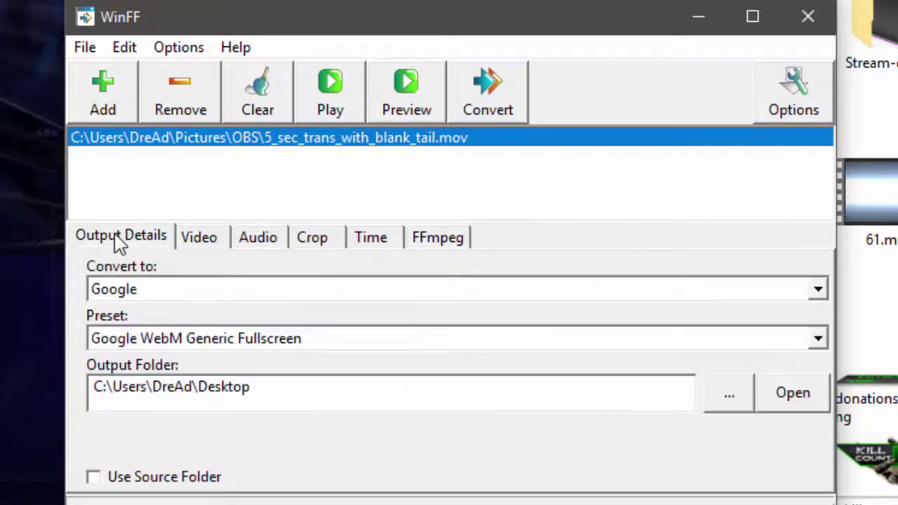
left_click(199, 237)
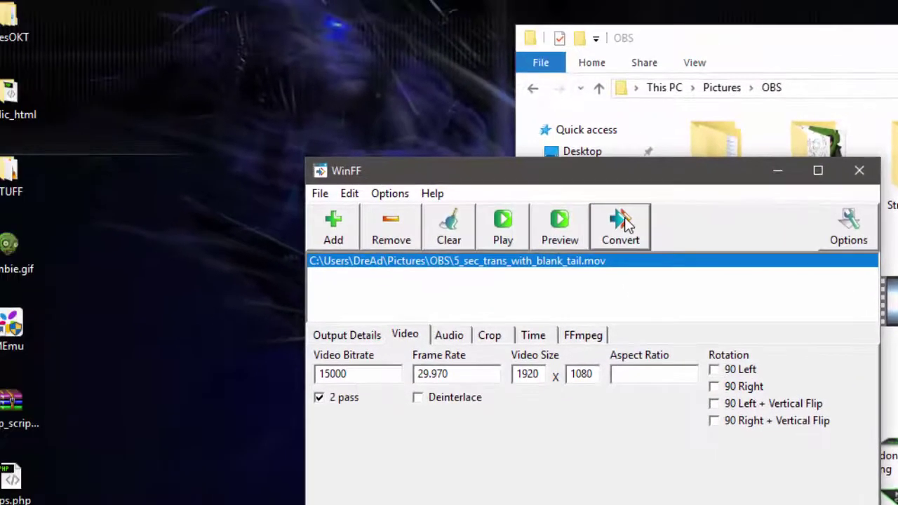
Convert 5_sec_trans_with_blank_tail.mov to WebM, dismiss the finished conversion console and close WinFF
left_click(626, 223)
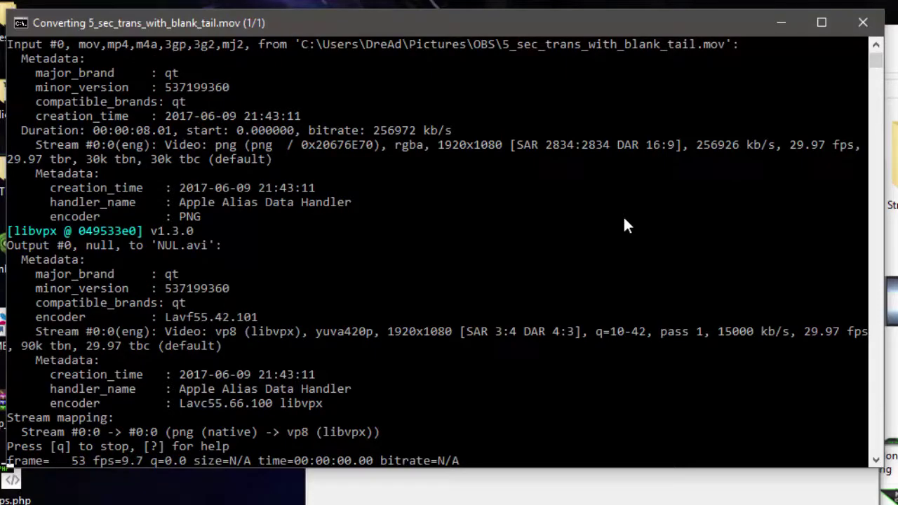
left_click_drag(324, 33, 593, 90)
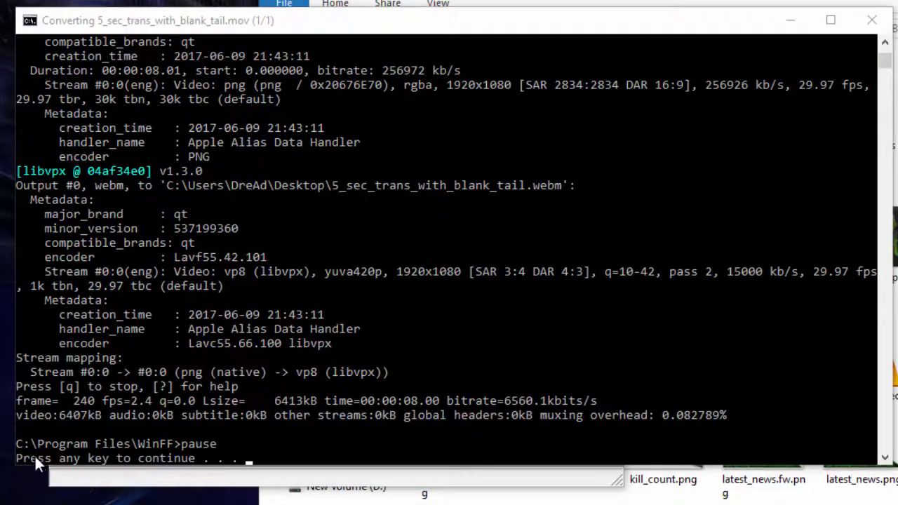
left_click(298, 448)
key("Return")
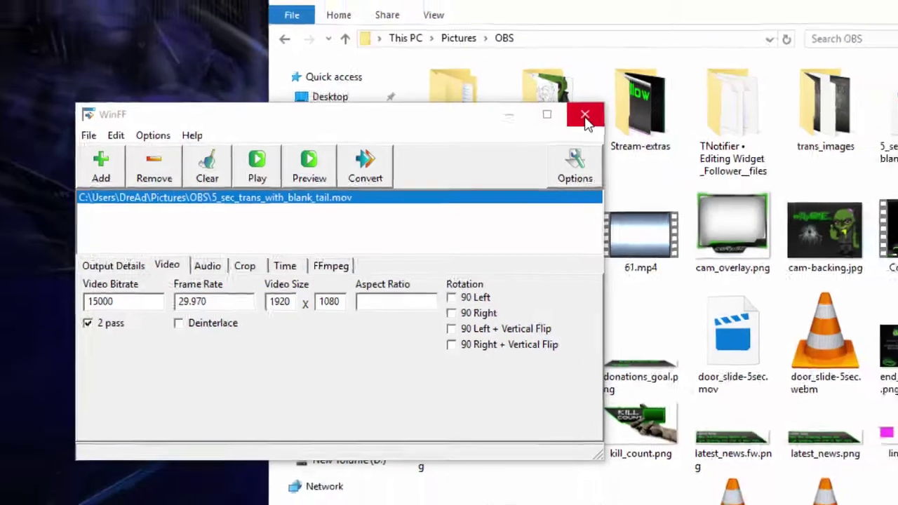
left_click(585, 117)
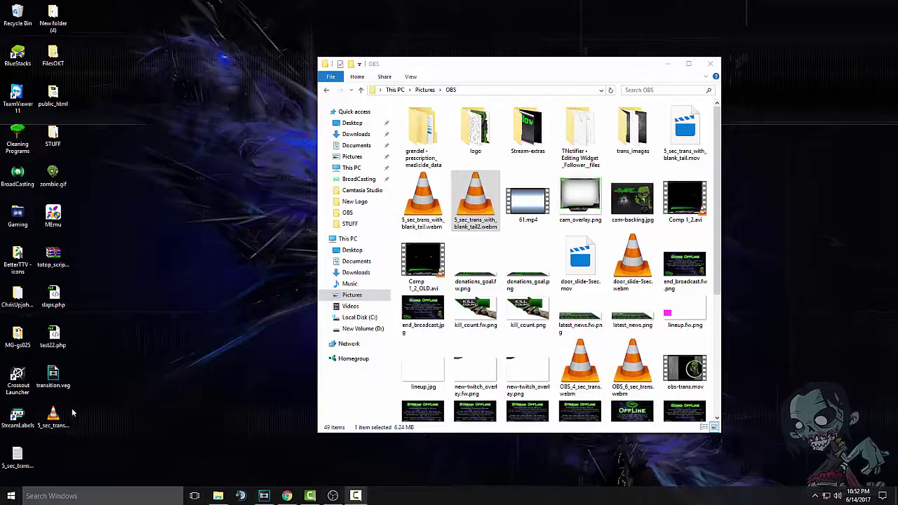
Move the converted 5_sec_trans_with_blank_tail.webm to an empty area of the desktop and view its file properties
left_click_drag(66, 415, 195, 307)
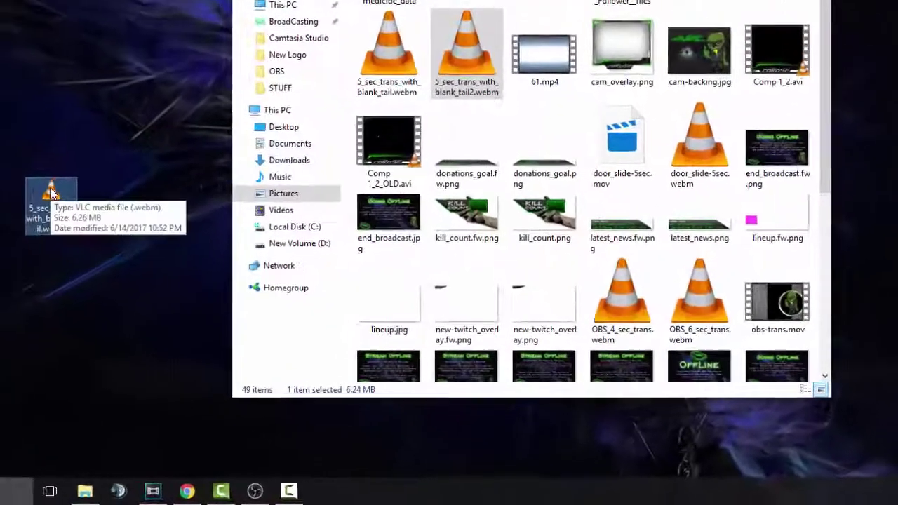
right_click(194, 293)
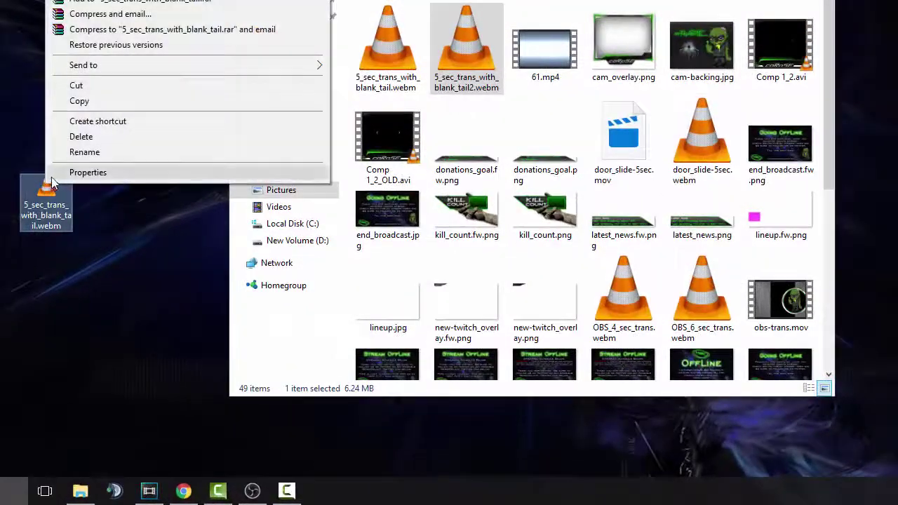
left_click(86, 172)
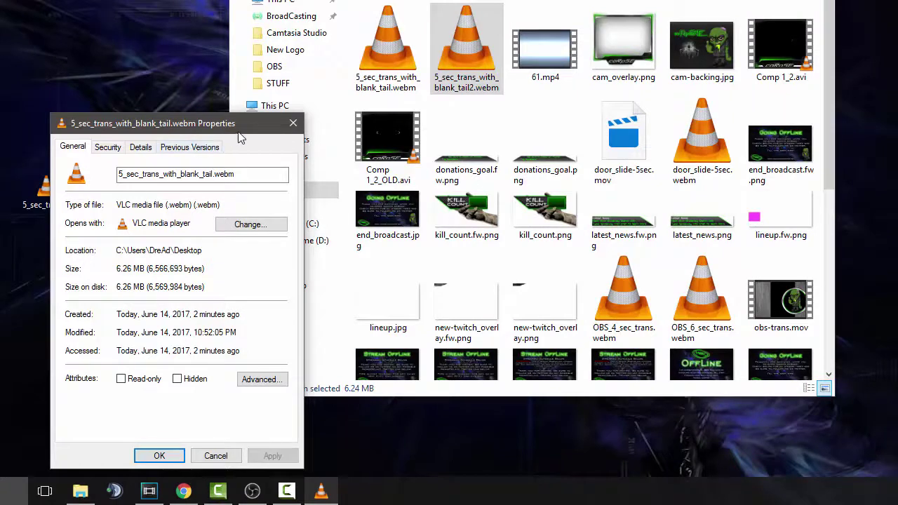
left_click_drag(239, 122, 214, 115)
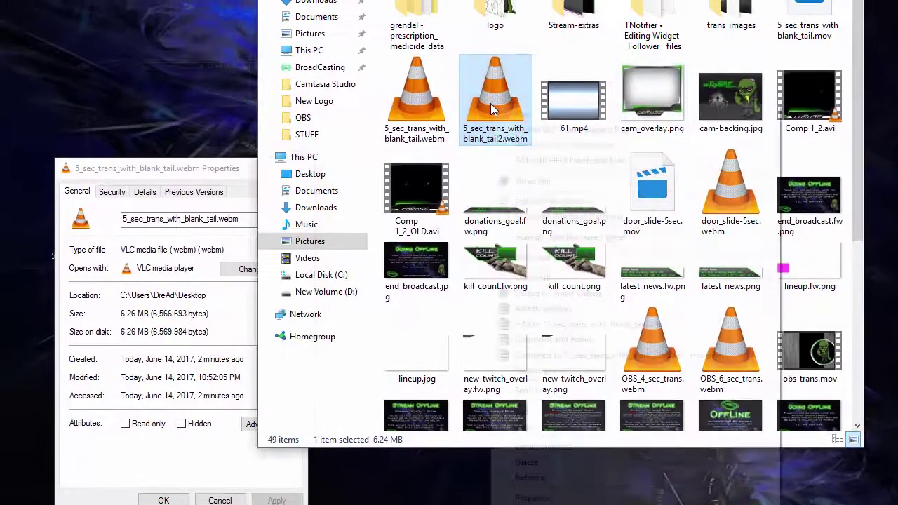
Compare the file size with the properties of 5_sec_trans_with_blank_tail2.webm in the OBS folder, closing both properties windows
right_click(470, 65)
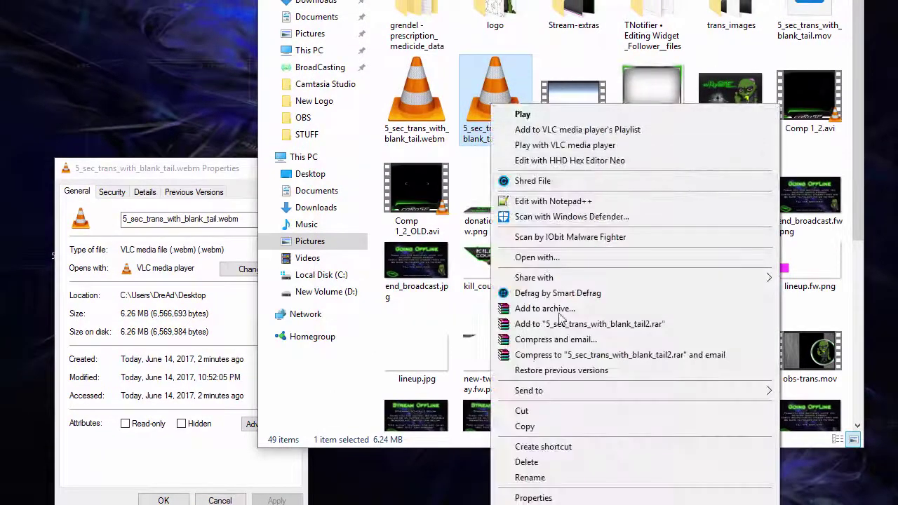
left_click(569, 496)
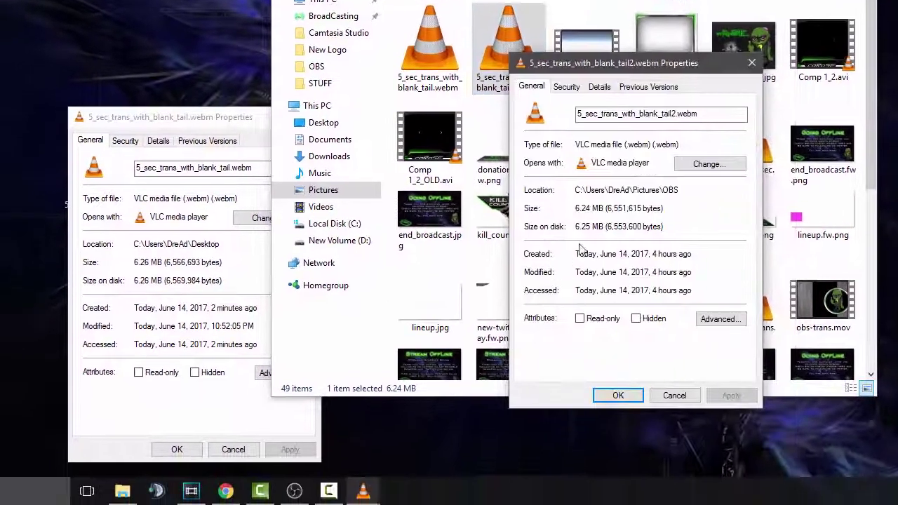
left_click_drag(672, 63, 484, 103)
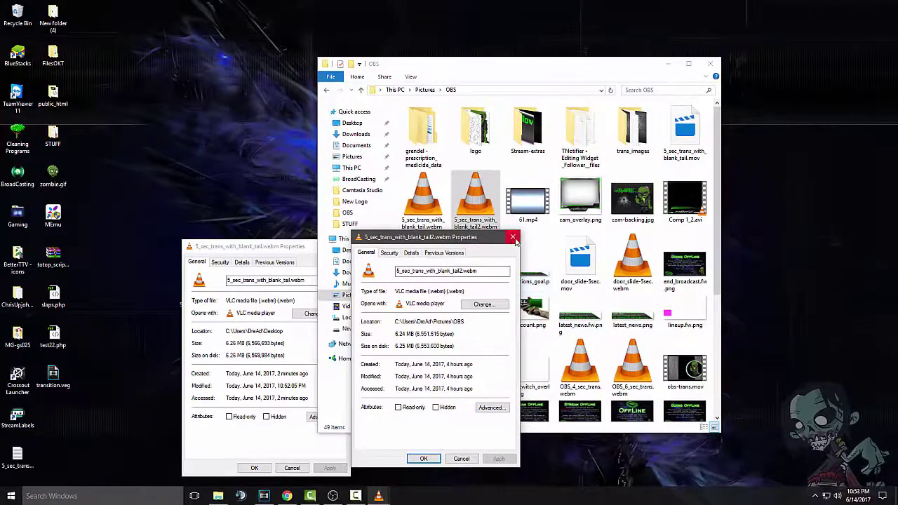
left_click(514, 240)
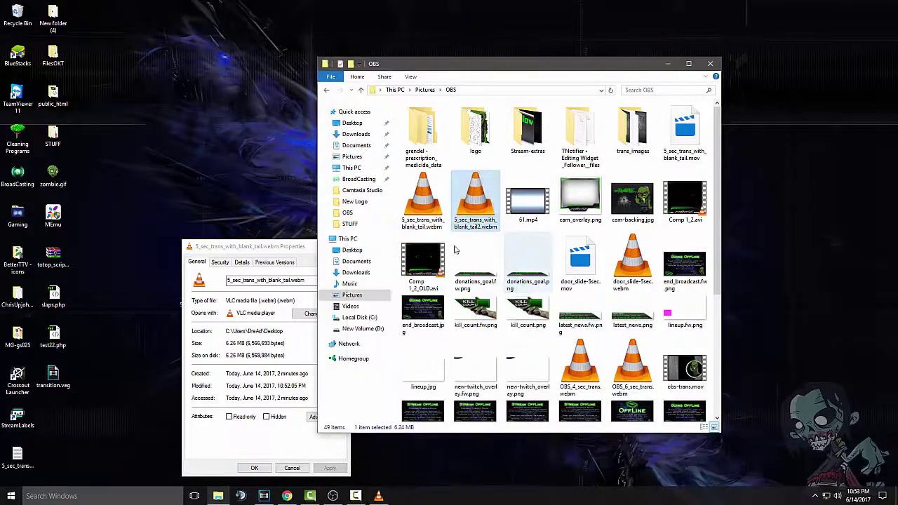
left_click(295, 251)
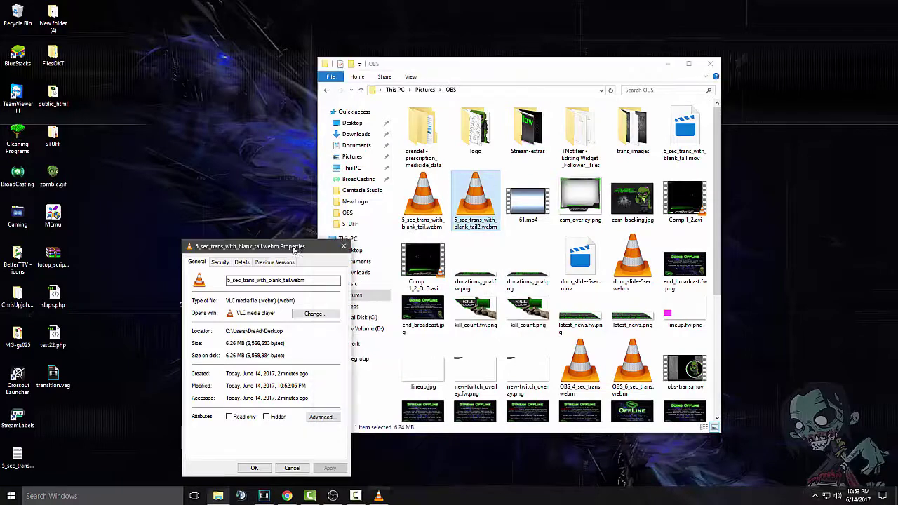
left_click(344, 248)
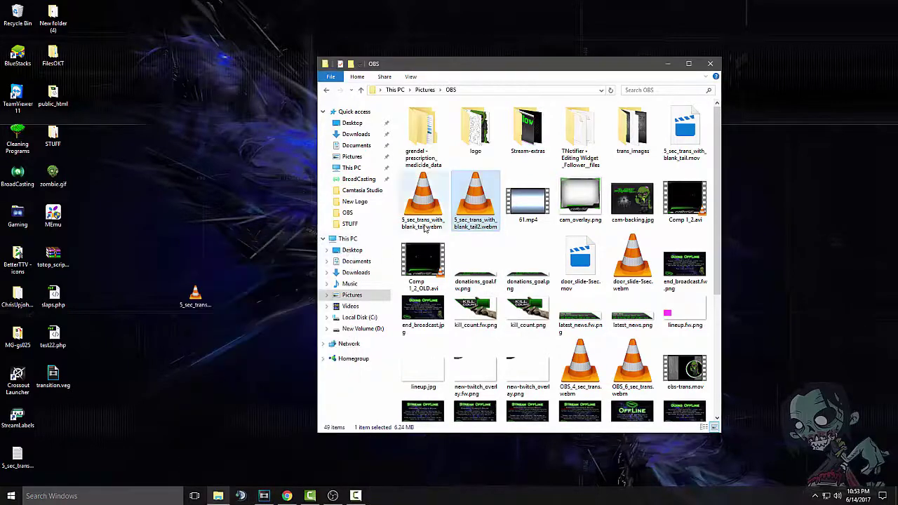
Play the converted WebM from the desktop in VLC, followed by 5_sec_trans_with_blank_tail2.webm from the OBS folder in a smaller window
left_click(202, 300)
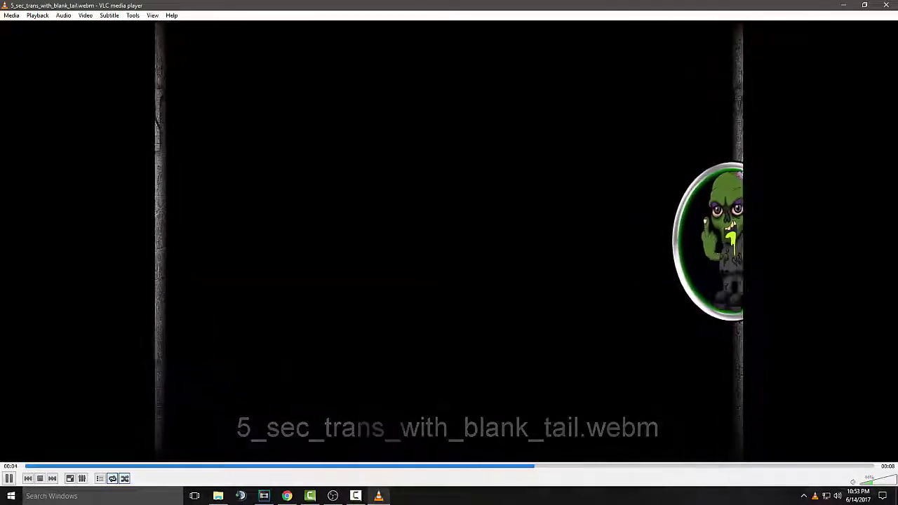
left_click(886, 6)
double_click(472, 207)
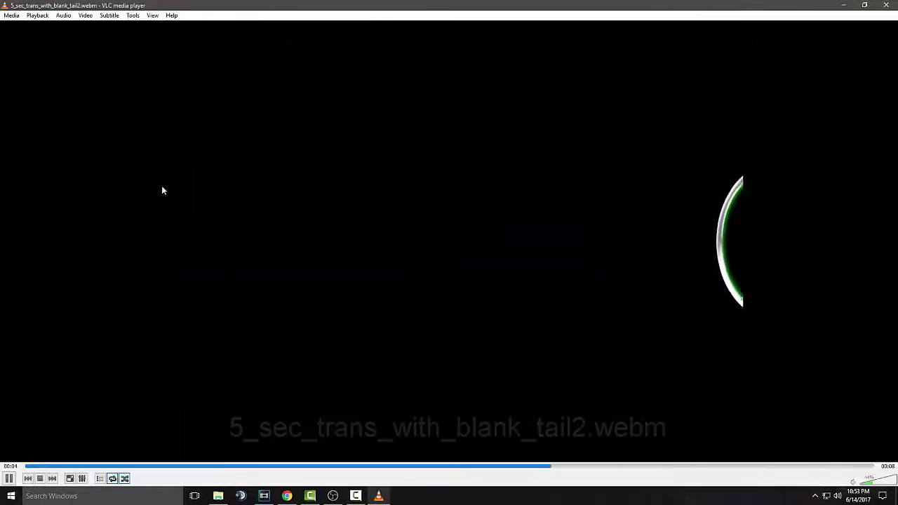
left_click(865, 5)
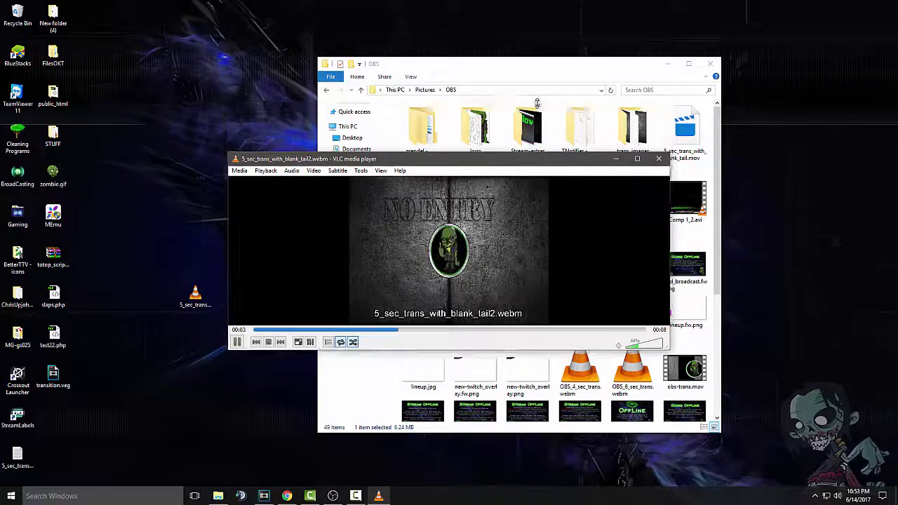
left_click_drag(521, 155, 522, 105)
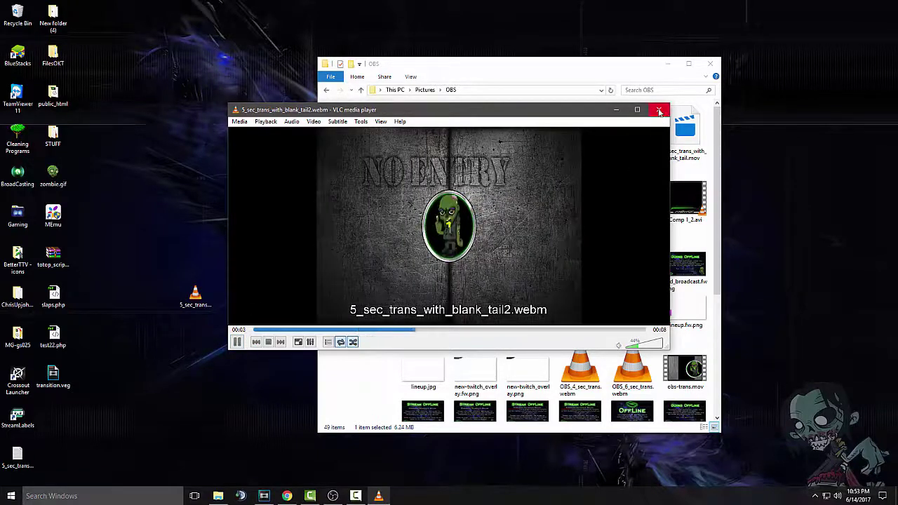
Close the VLC player, rename the desktop WebM as 5_sec_trans_with_blank_tail-29.97.webm and move it into the OBS folder
double_click(198, 308)
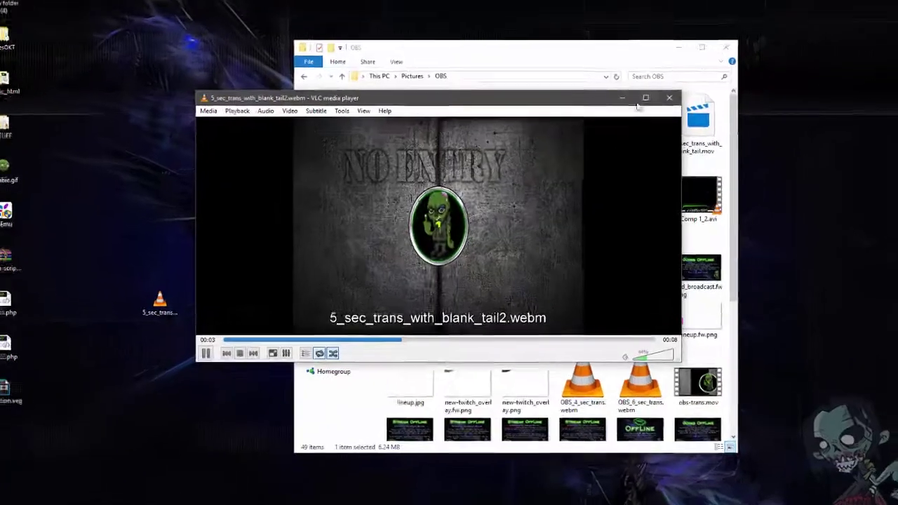
left_click(669, 98)
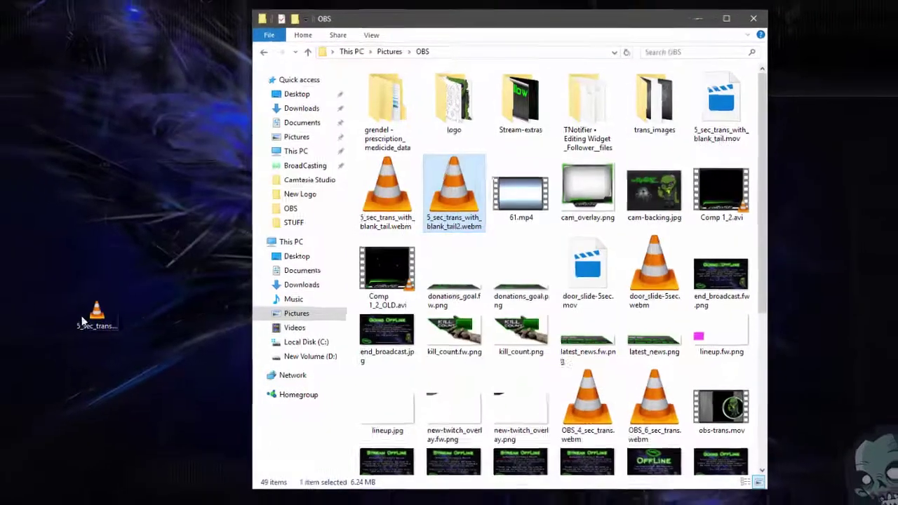
right_click(96, 324)
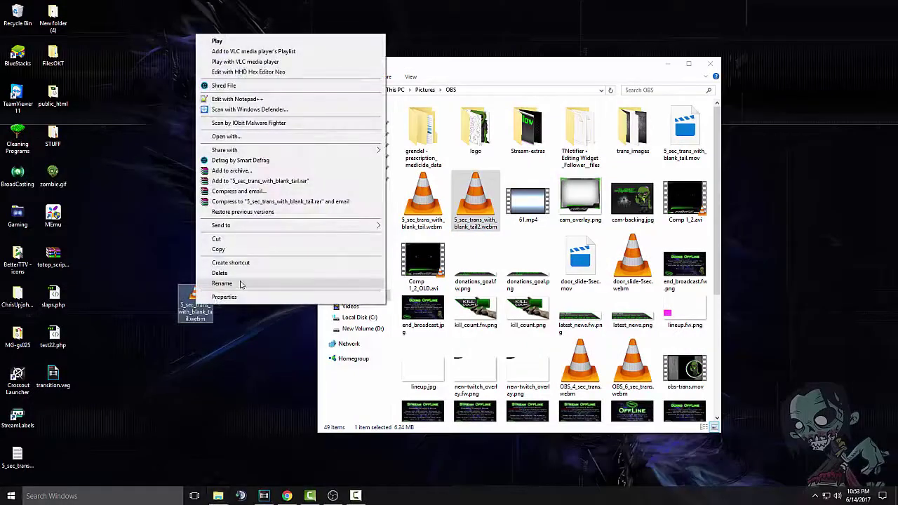
left_click(221, 284)
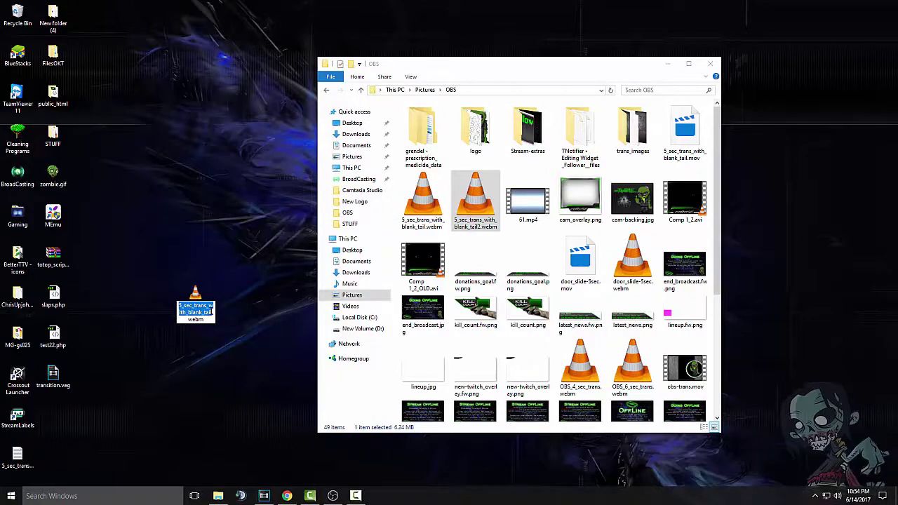
left_click(210, 311)
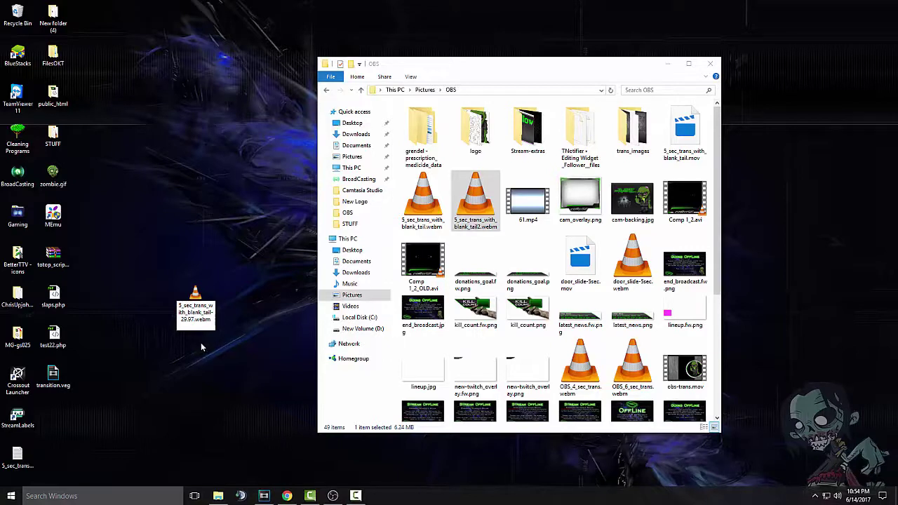
key("Return")
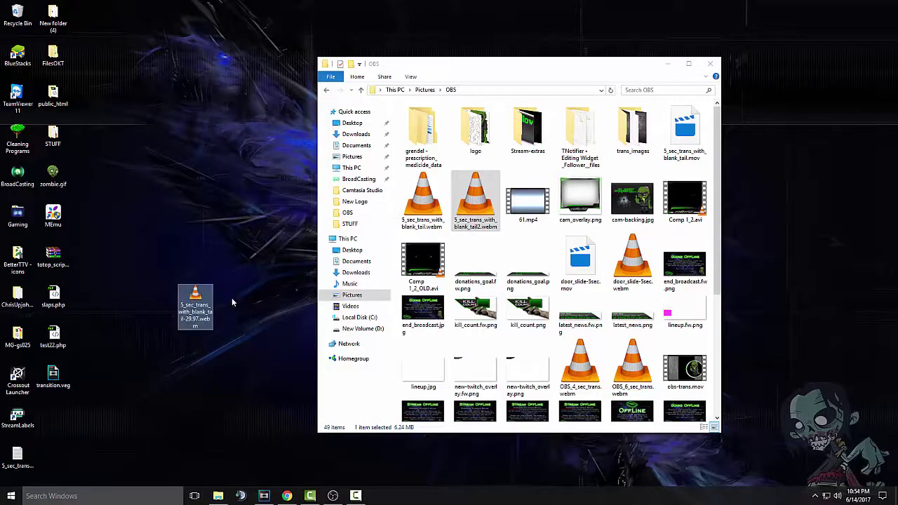
left_click_drag(195, 302, 499, 238)
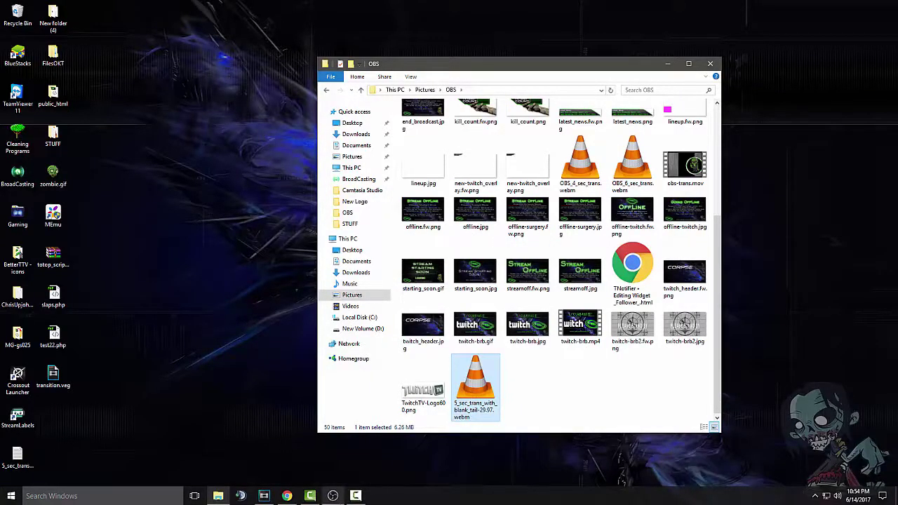
Switch to Chrome and open the Video Transition / Stinger Transition thread in the OBS Studio Plugins forum
left_click(333, 497)
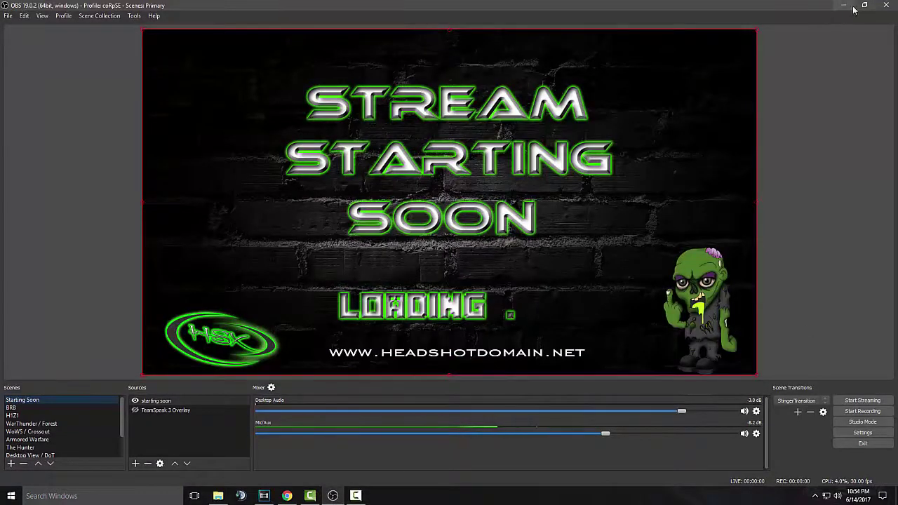
left_click(287, 496)
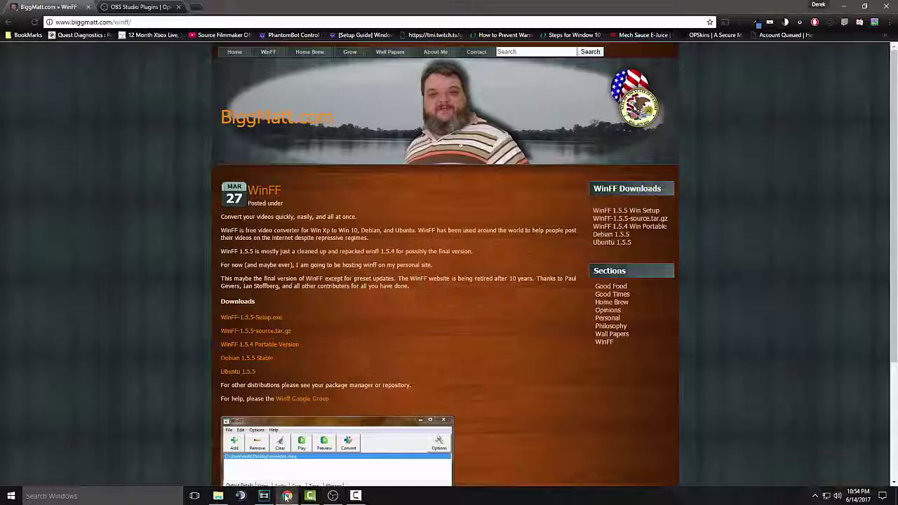
left_click(144, 7)
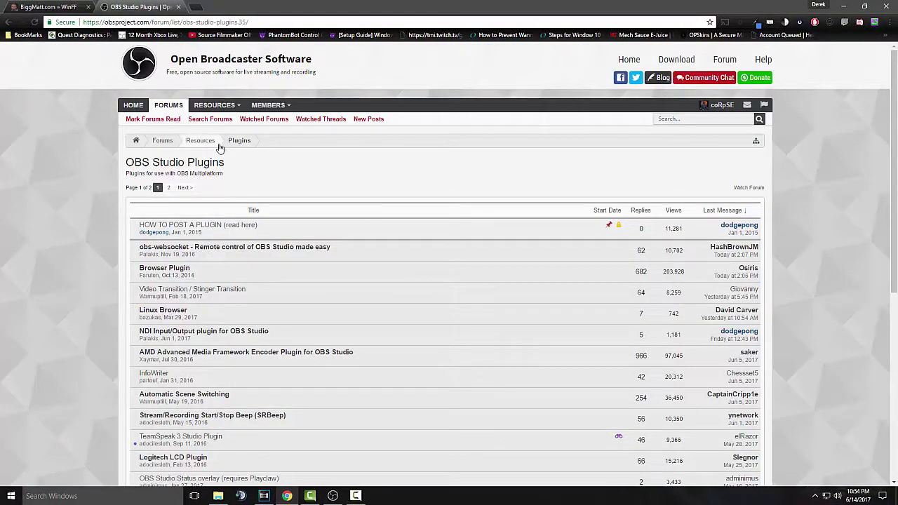
left_click(179, 105)
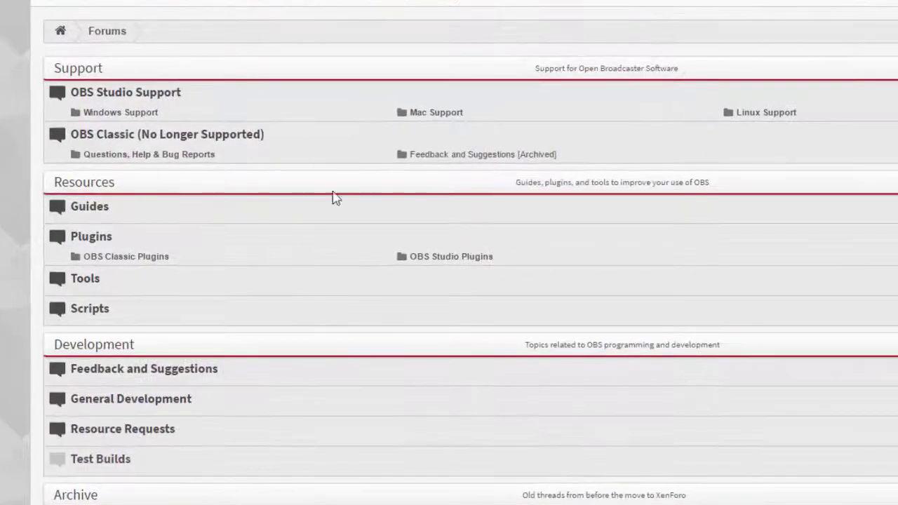
left_click(456, 258)
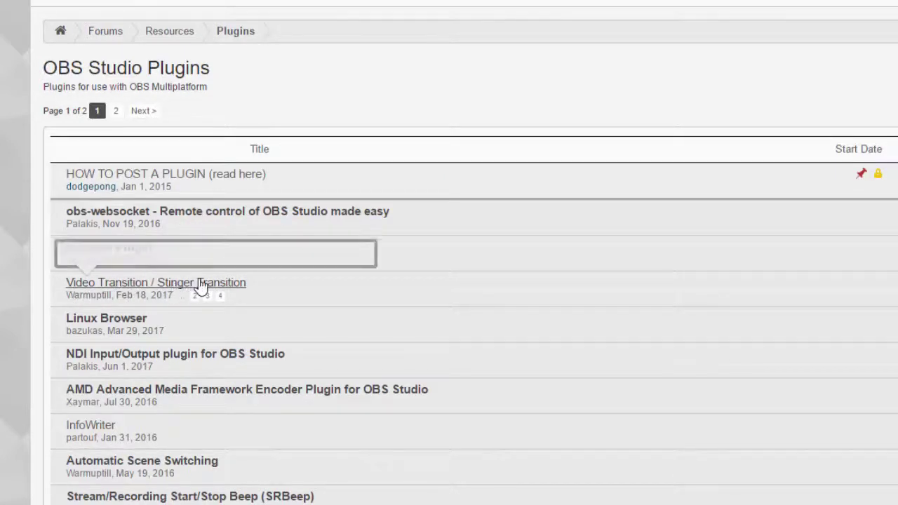
left_click(191, 283)
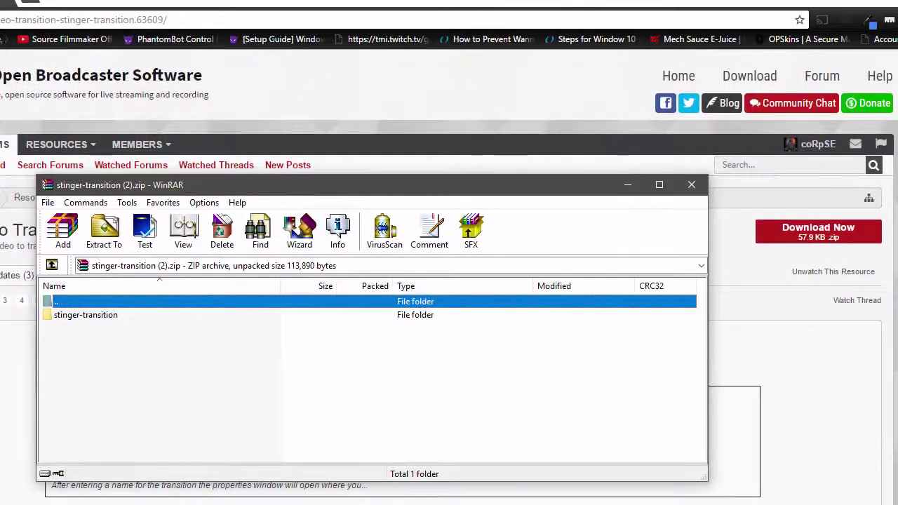
Browse the stinger-transition (2).zip archive in WinRAR down to its obs-studio\obs-plugins folder
left_click_drag(314, 193, 390, 115)
double_click(184, 240)
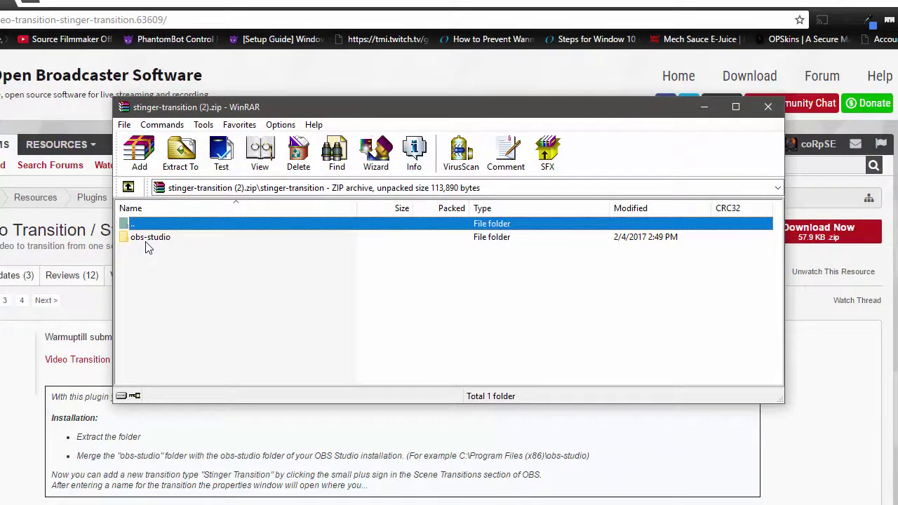
double_click(148, 239)
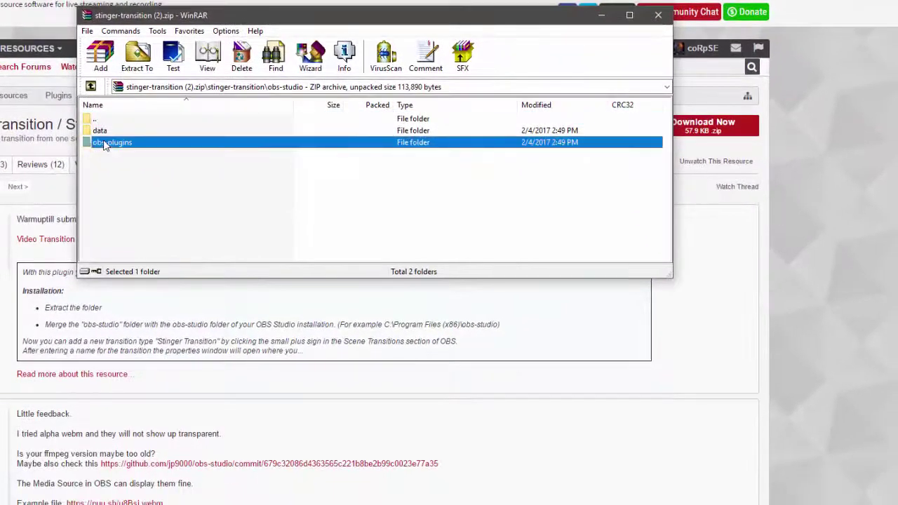
double_click(152, 250)
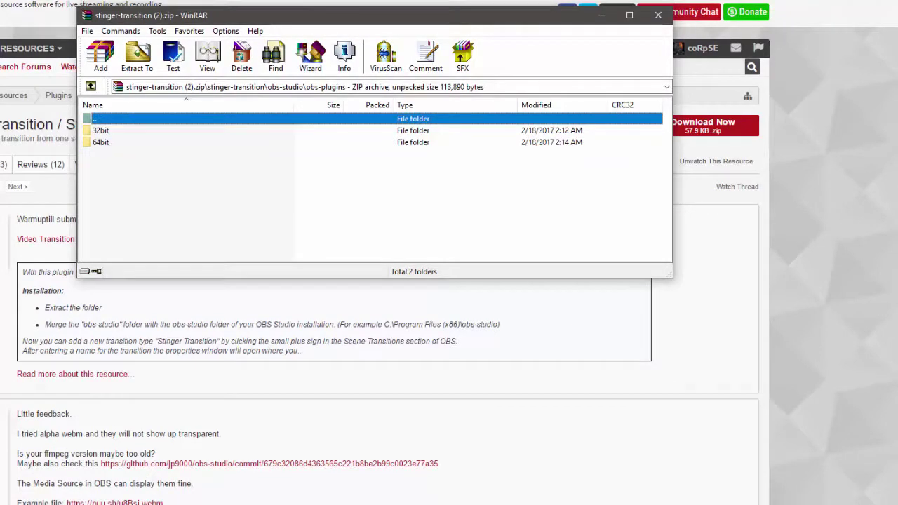
Open the C:\Program Files (x86)\obs-studio installation folder in a new File Explorer window
key("super")
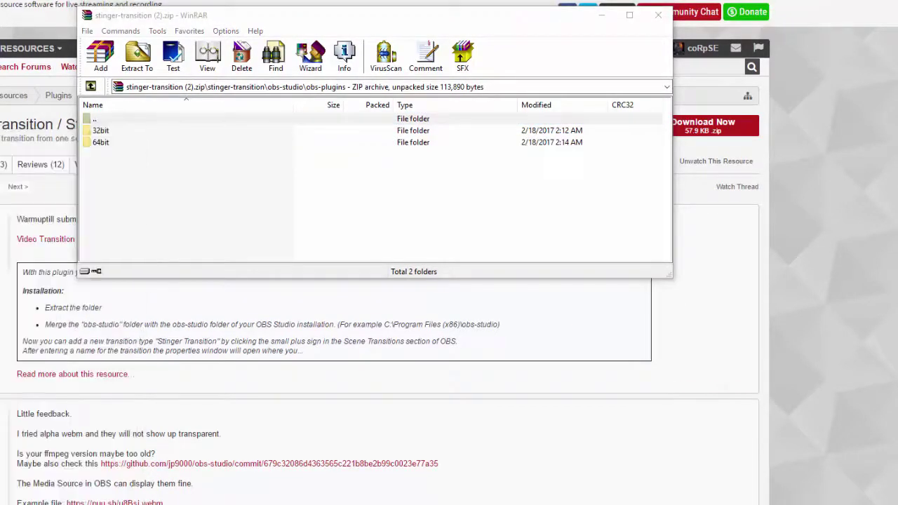
key("super+e")
double_click(344, 217)
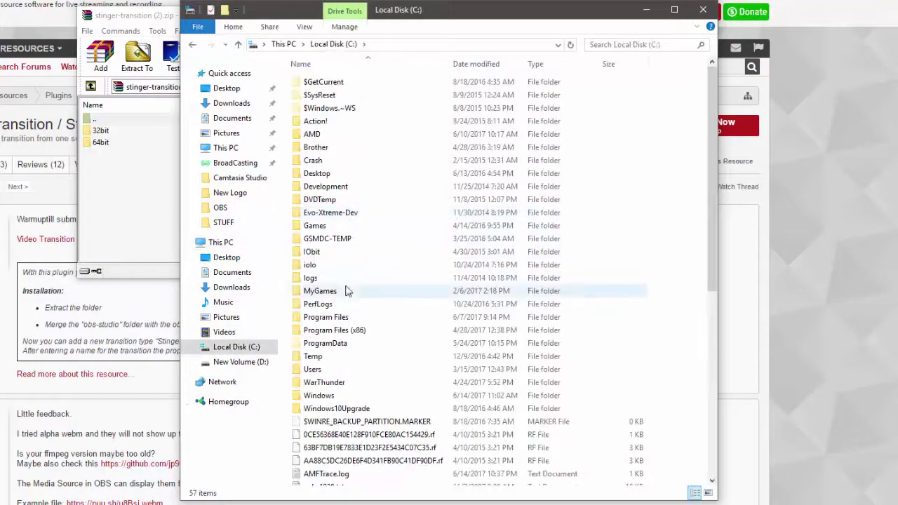
double_click(334, 329)
scroll(374, 295, "down", 6)
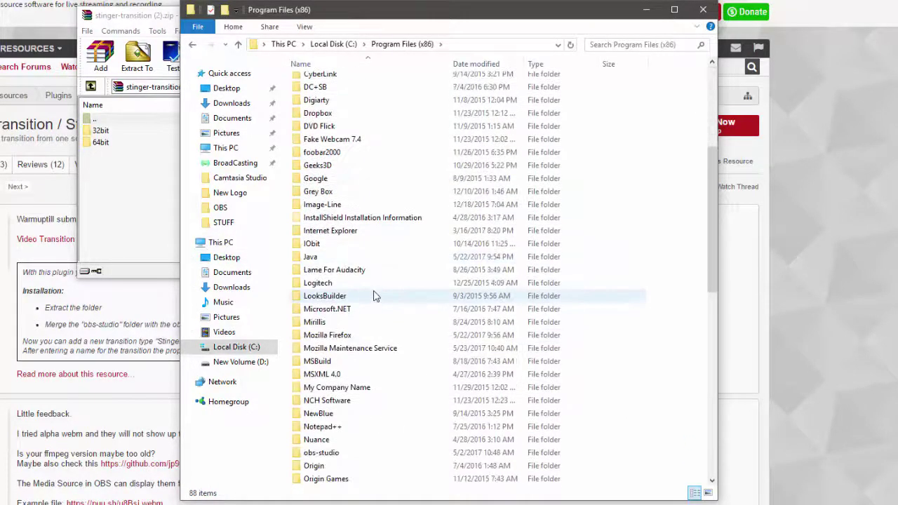
scroll(373, 295, "down", 3)
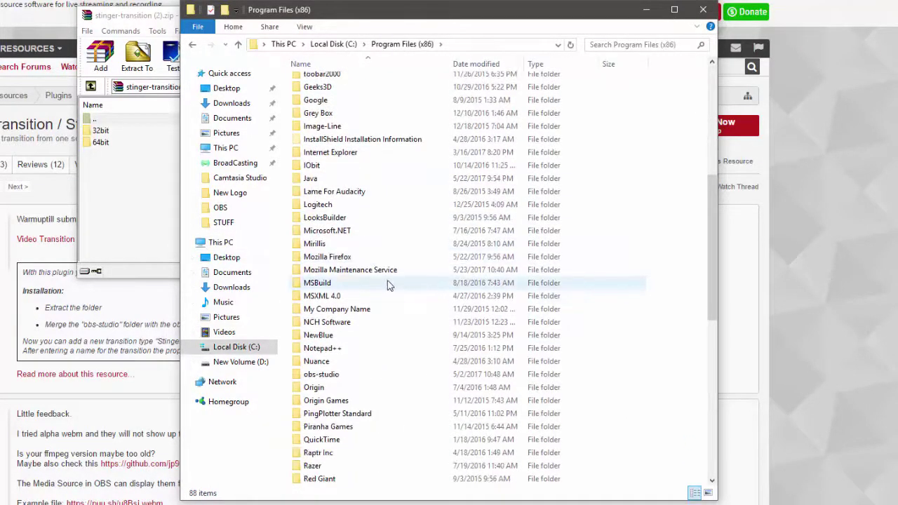
scroll(390, 284, "down", 1)
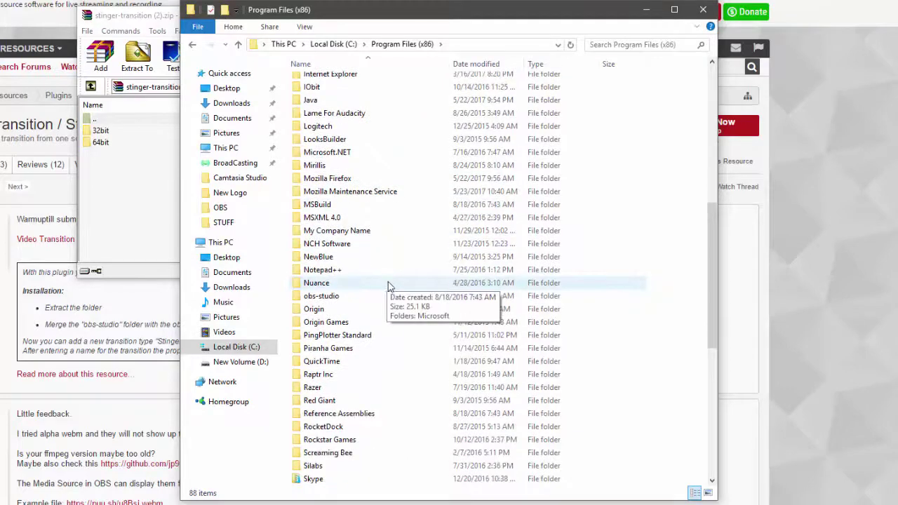
left_click(333, 296)
double_click(334, 297)
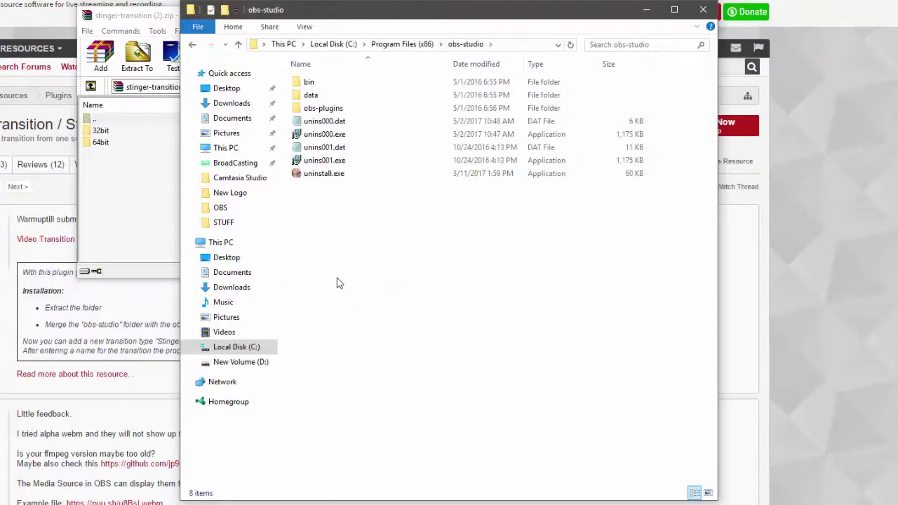
Examine the installation's data and obs-plugins folders beside the archive, returning to the obs-studio folder
double_click(323, 99)
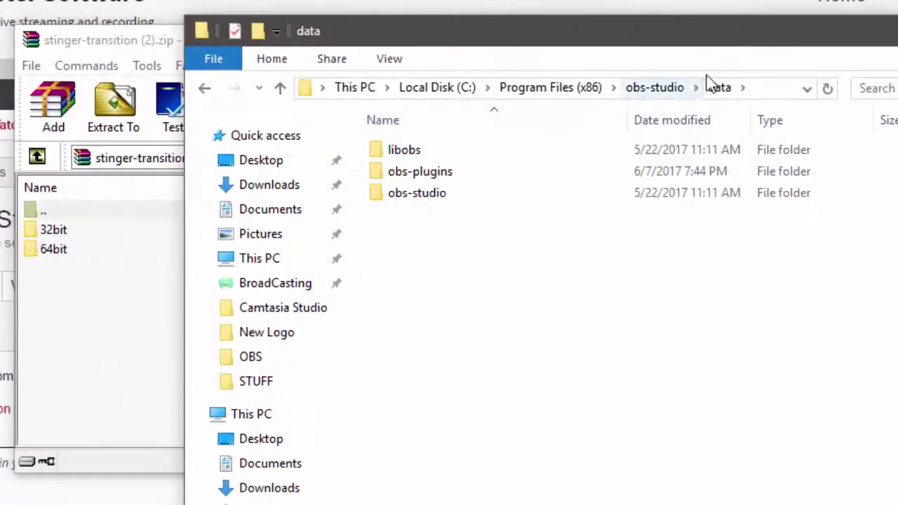
left_click_drag(744, 43, 615, 354)
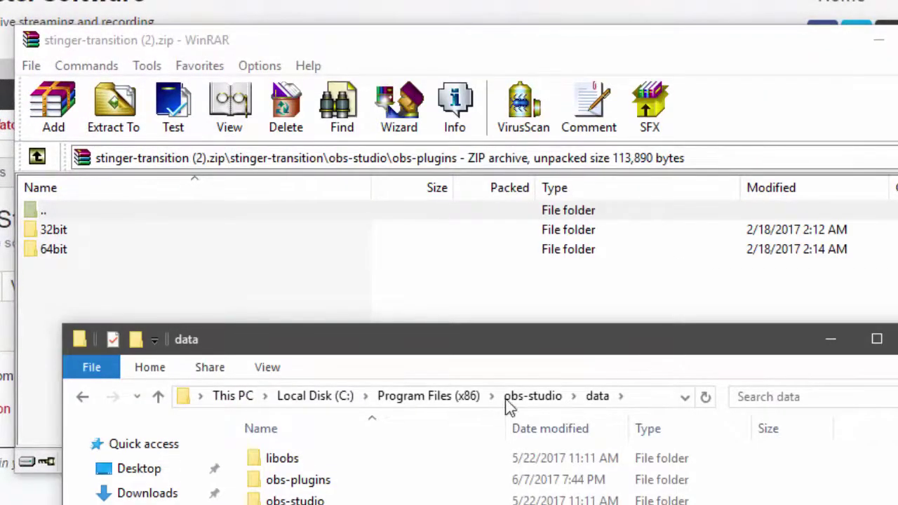
left_click(541, 396)
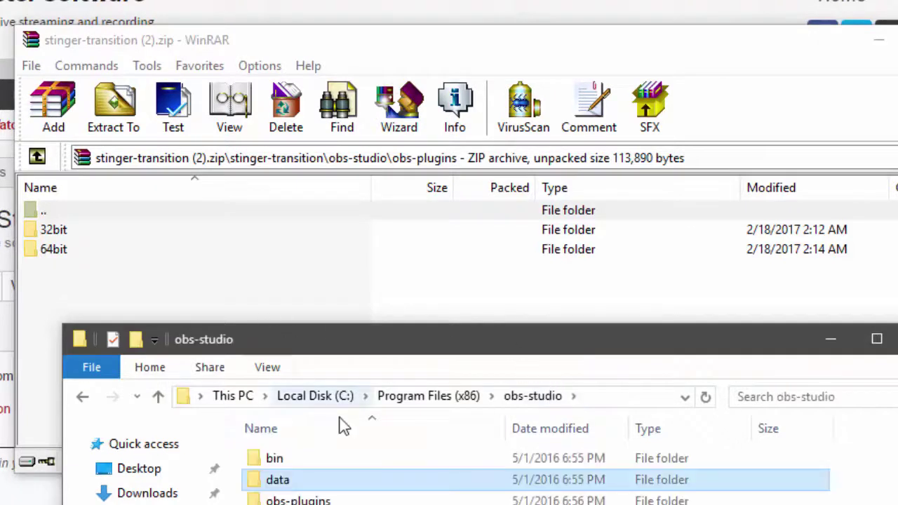
double_click(298, 499)
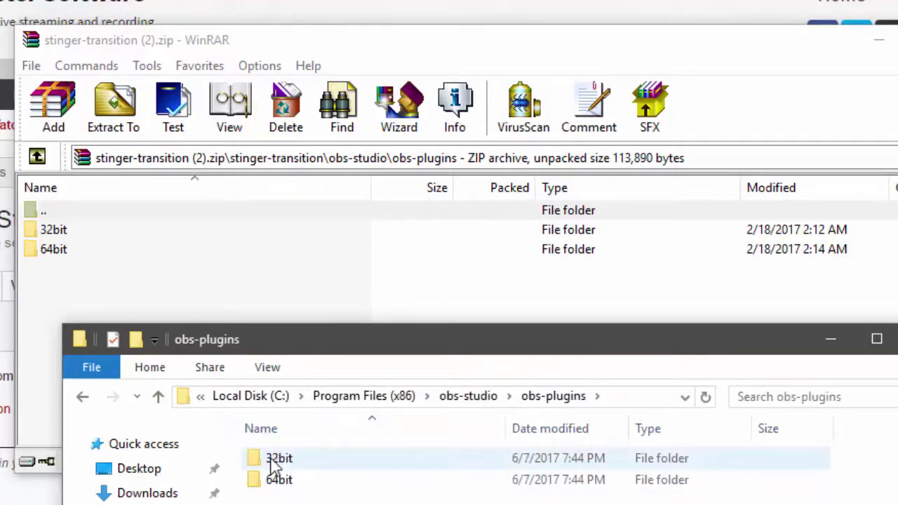
left_click(466, 395)
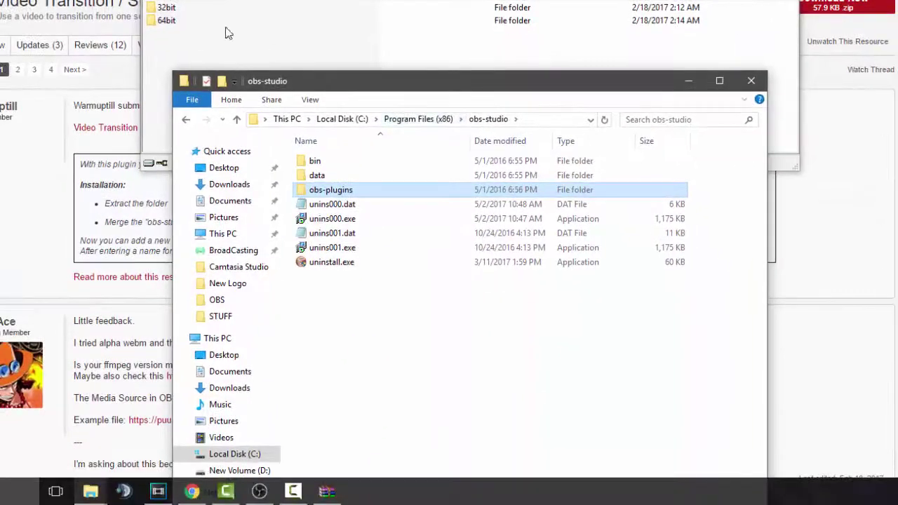
Go back to the archive's obs-studio folder and try to copy its data and obs-plugins folders into the installed obs-studio folder
double_click(180, 7)
left_click(210, 20)
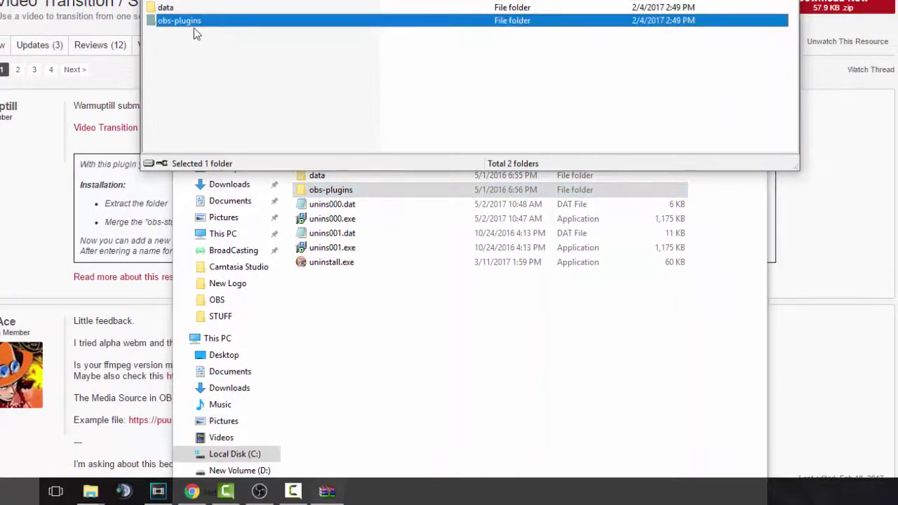
left_click(344, 324)
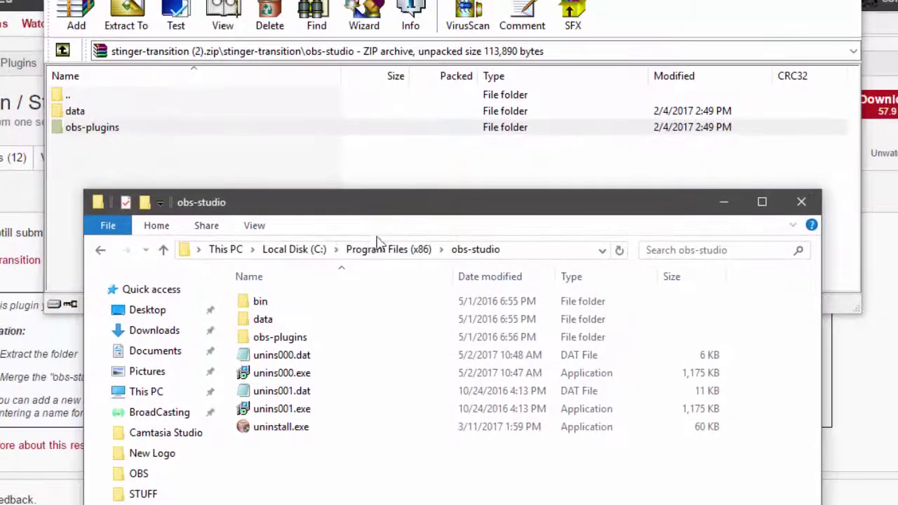
left_click_drag(377, 241, 337, 444)
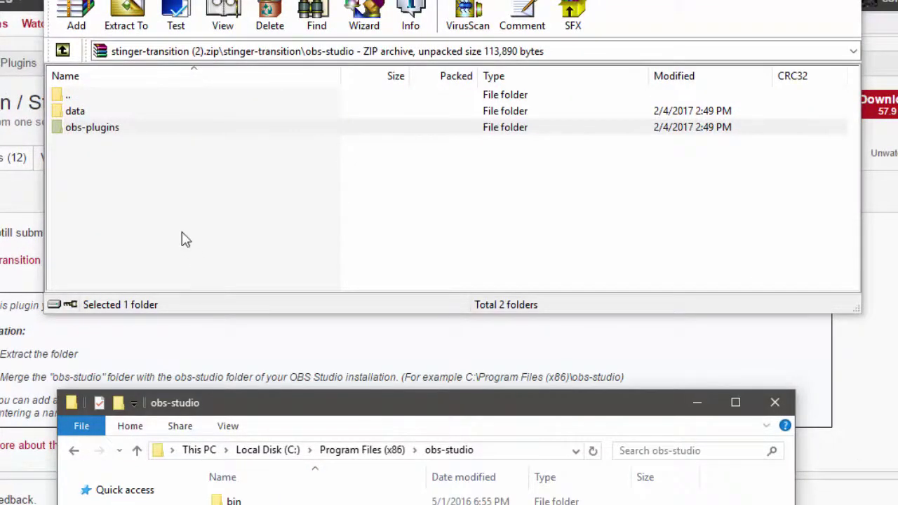
left_click_drag(149, 186, 80, 114)
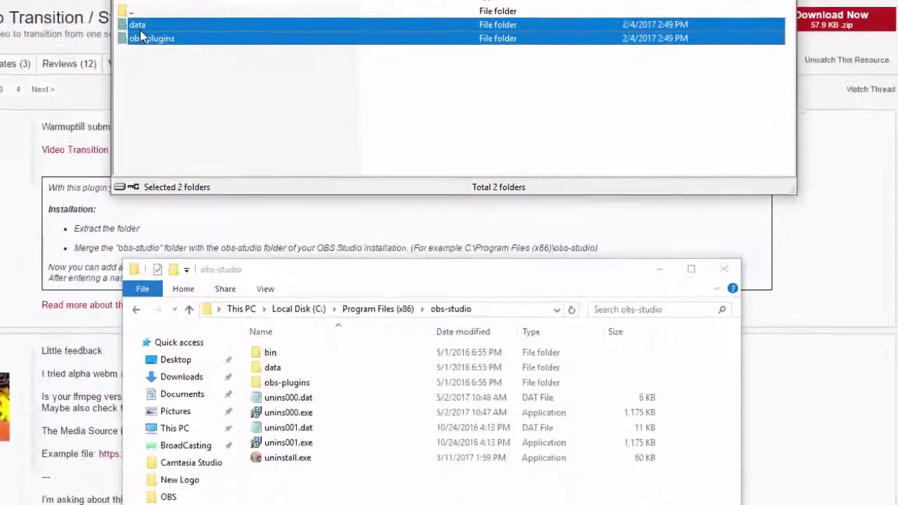
left_click_drag(141, 37, 283, 99)
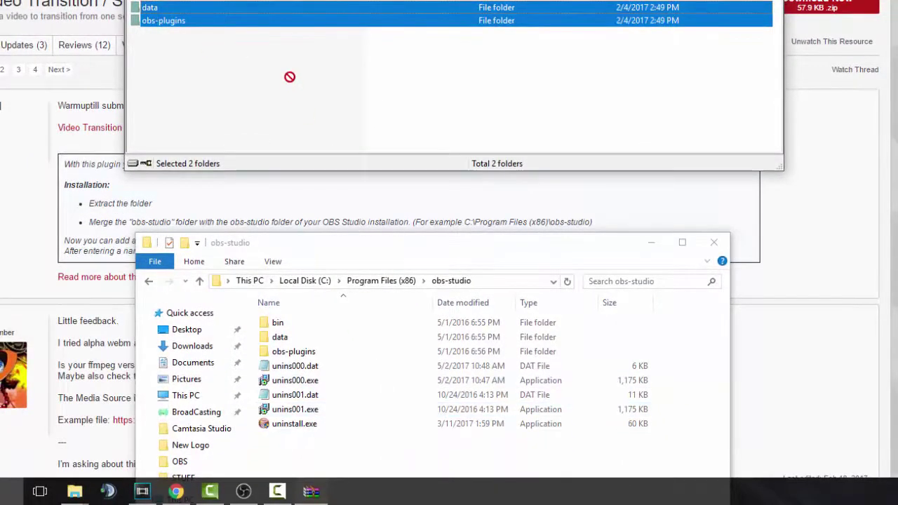
left_click_drag(263, 49, 558, 71)
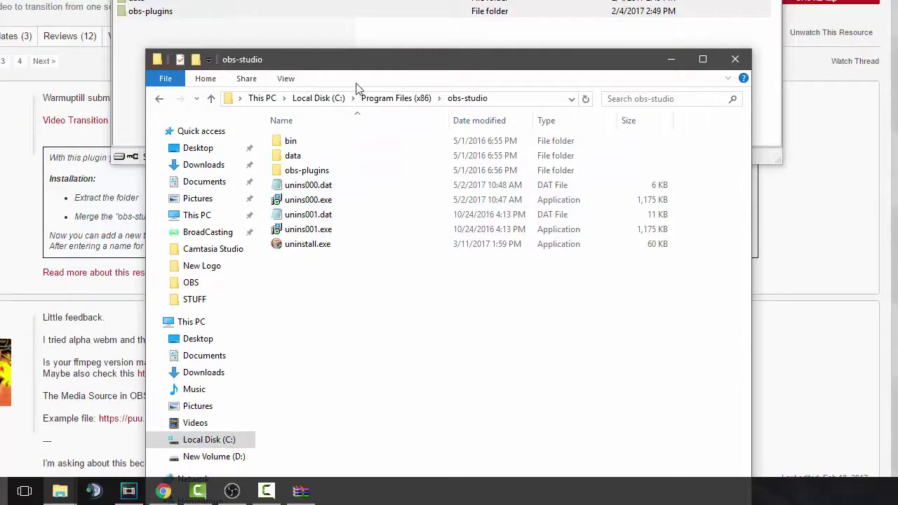
Go up to the archive's stinger-transition folder and show C:\Program Files (x86) in File Explorer beside the archive window
double_click(301, 2)
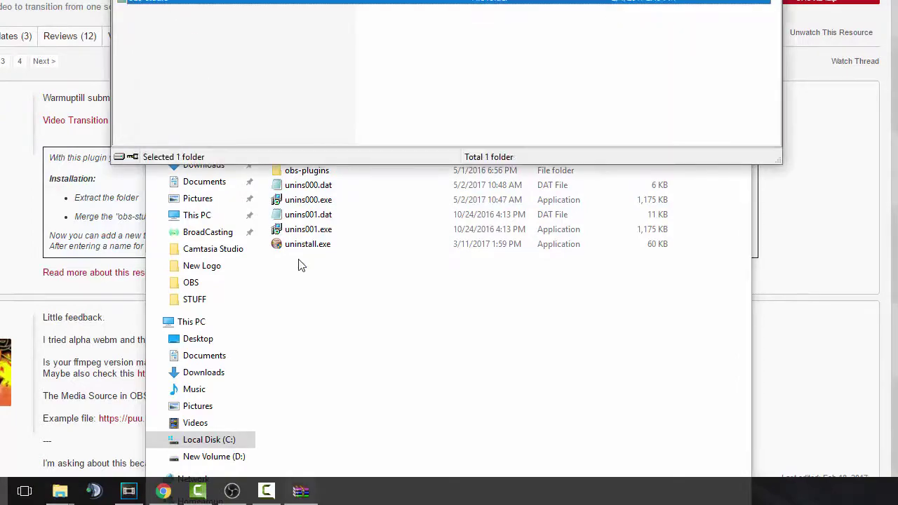
left_click(371, 96)
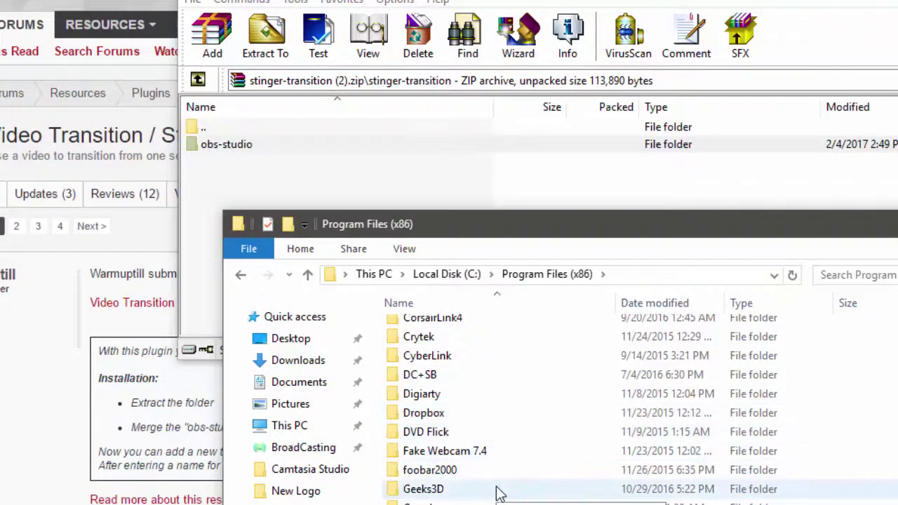
scroll(497, 491, "down", 5)
scroll(498, 491, "down", 7)
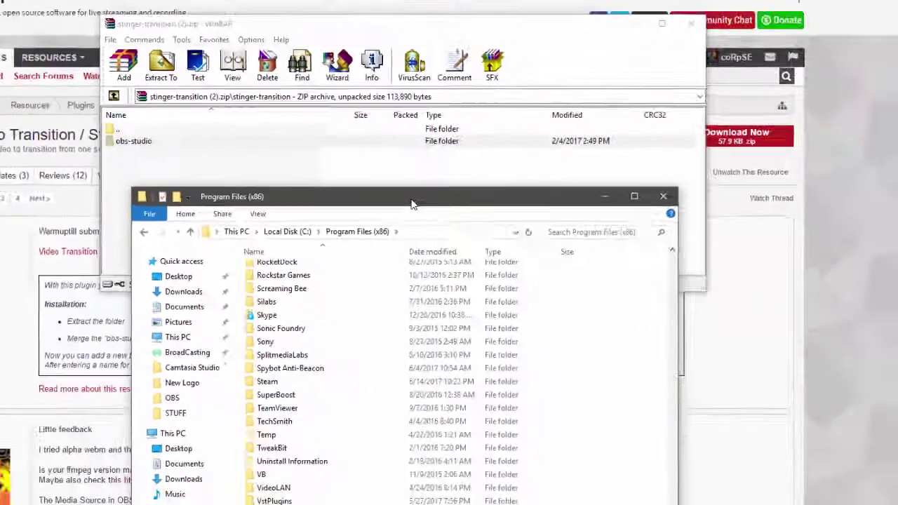
left_click_drag(547, 241, 594, 31)
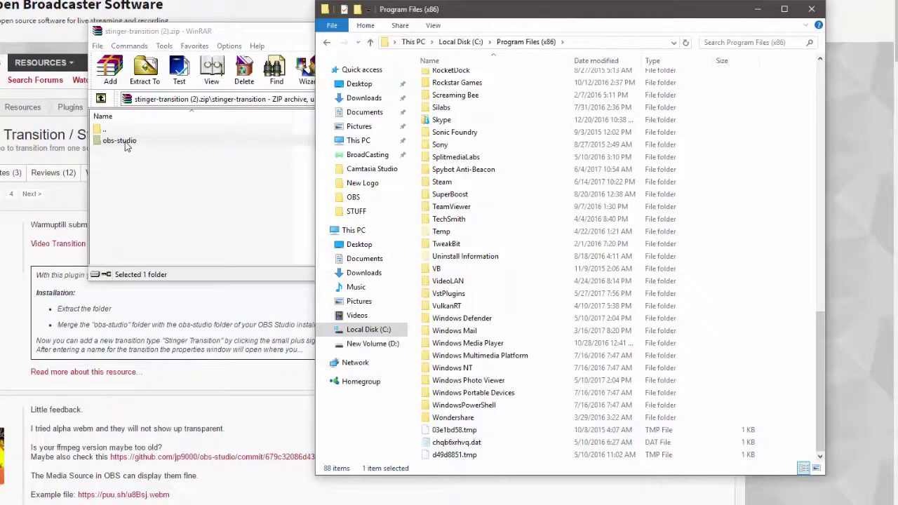
Try to copy the archive's obs-studio folder over the installed obs-studio folder in Program Files (x86)
left_click_drag(126, 146, 442, 435)
left_click_drag(132, 176, 169, 191)
scroll(533, 371, "up", 10)
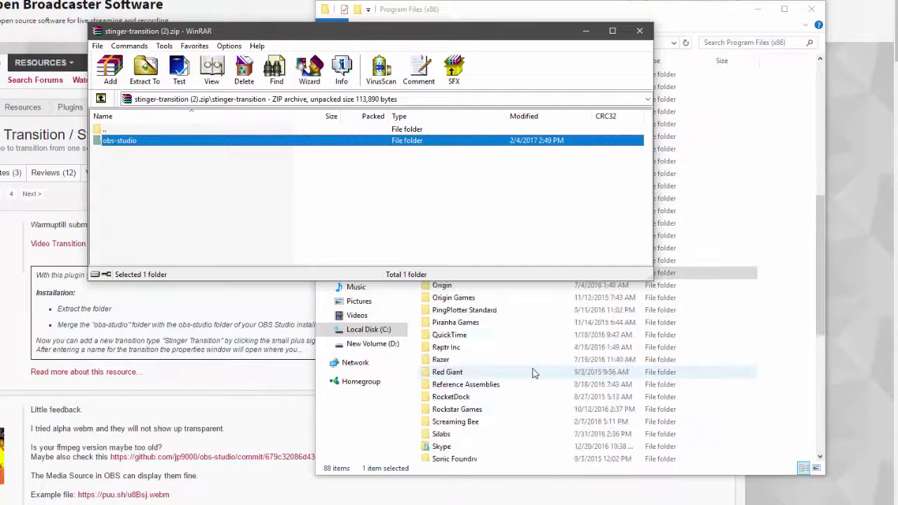
scroll(532, 372, "up", 1)
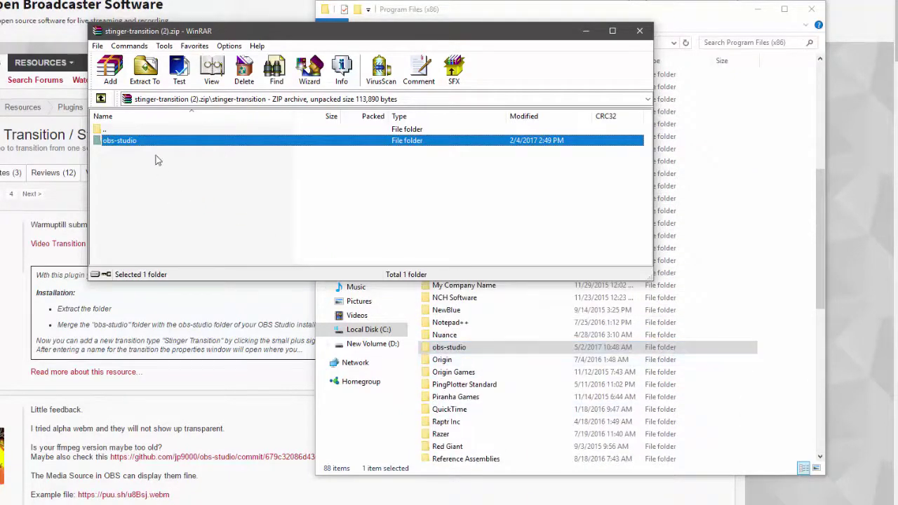
left_click_drag(130, 140, 477, 356)
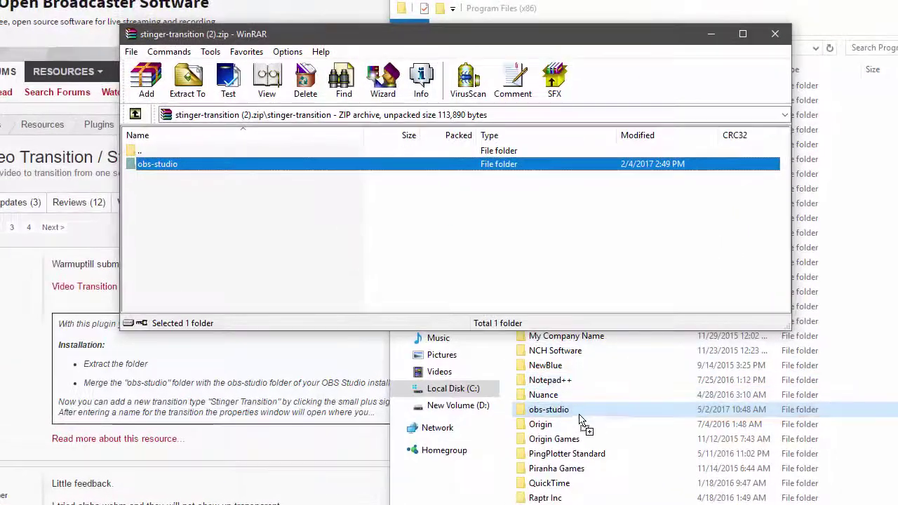
left_click_drag(580, 419, 581, 420)
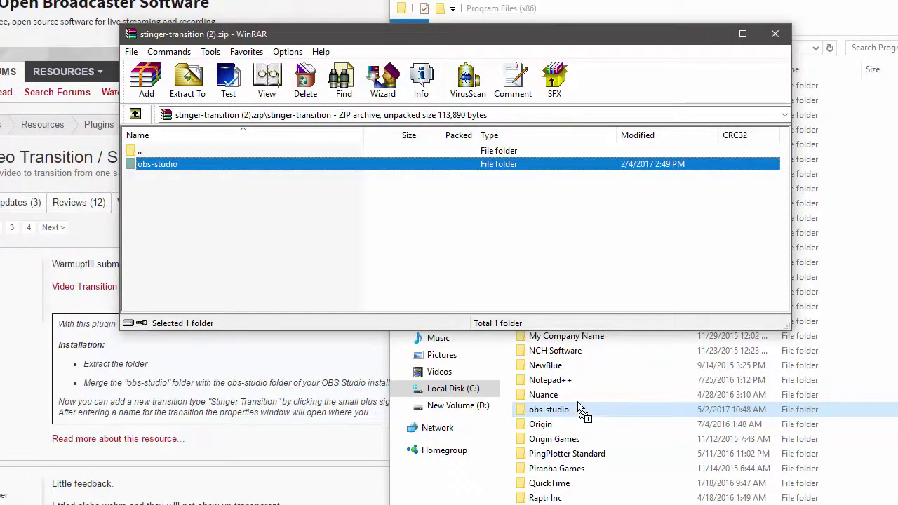
left_click_drag(578, 404, 181, 168)
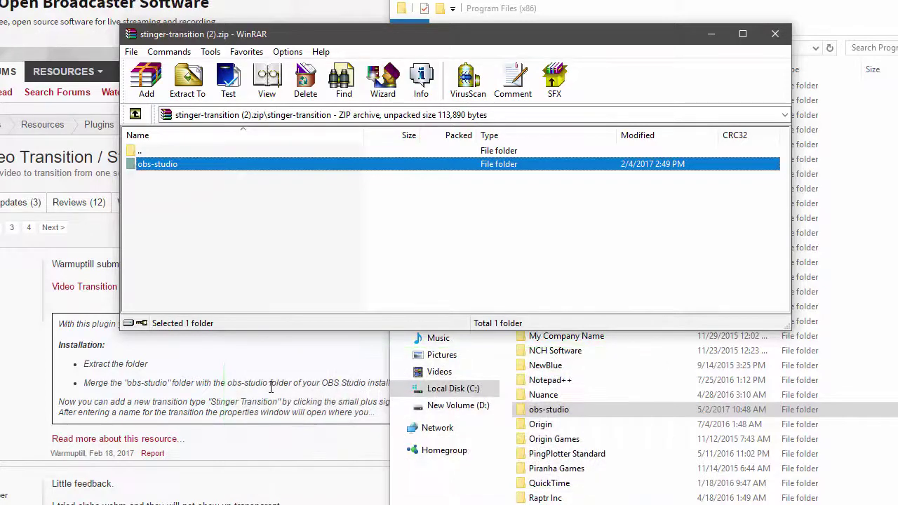
Open obs-studio in both windows and try to copy the archive's data and obs-plugins folders into the installation
double_click(544, 410)
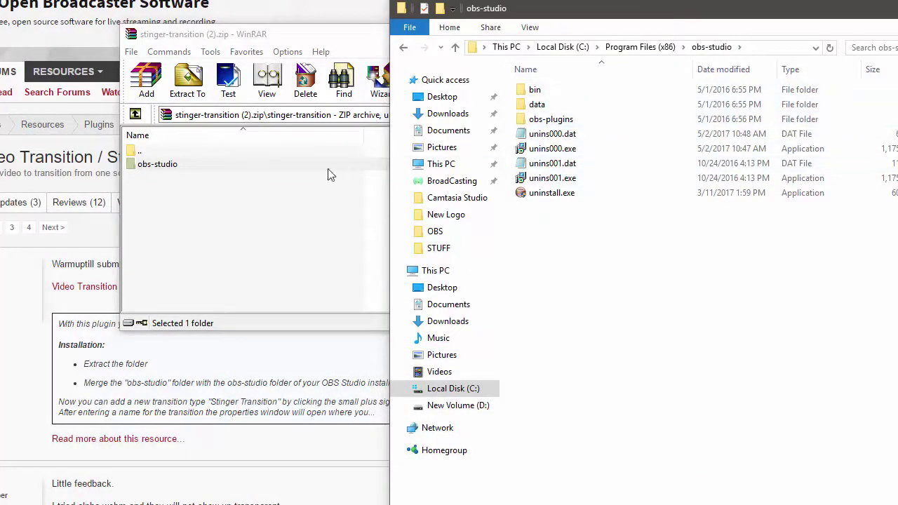
double_click(170, 164)
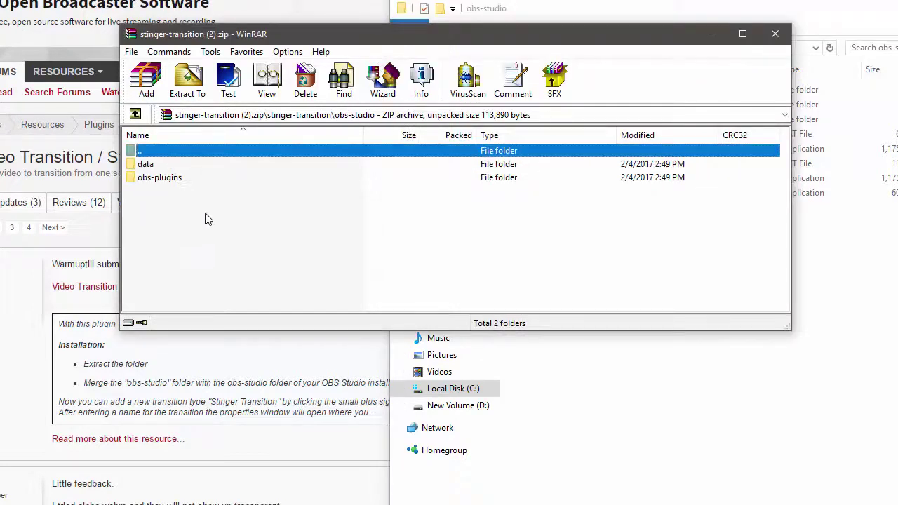
left_click_drag(221, 216, 143, 167)
left_click_drag(145, 166, 339, 198)
left_click_drag(579, 28, 152, 236)
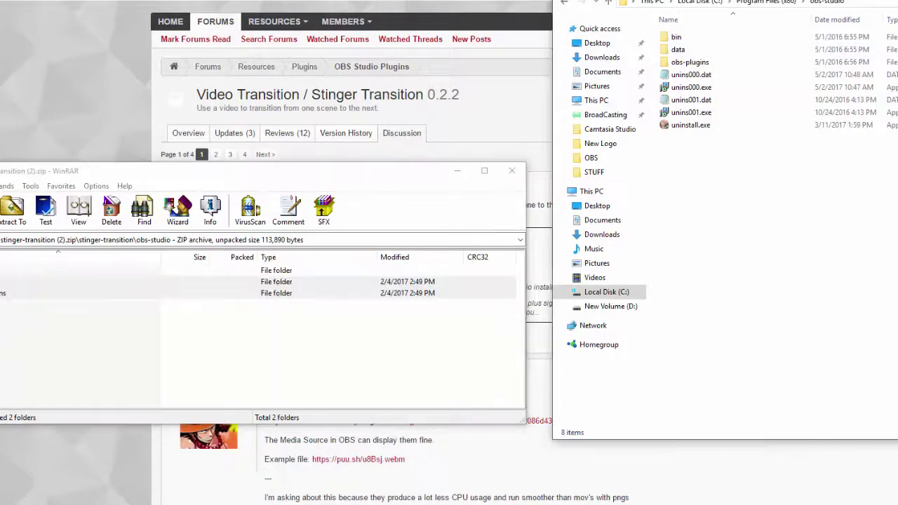
Close the File Explorer and WinRAR windows and minimize the browser to switch to OBS Studio
key("alt+F4")
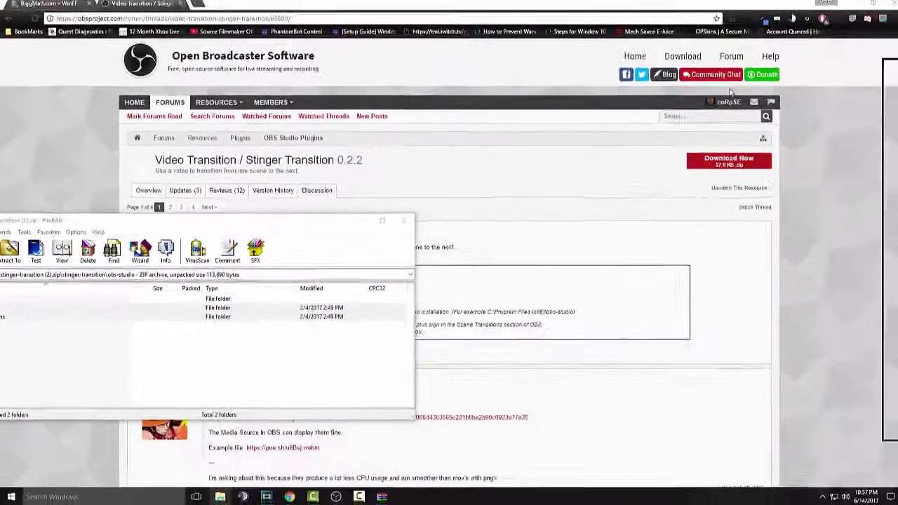
left_click(218, 496)
left_click(662, 78)
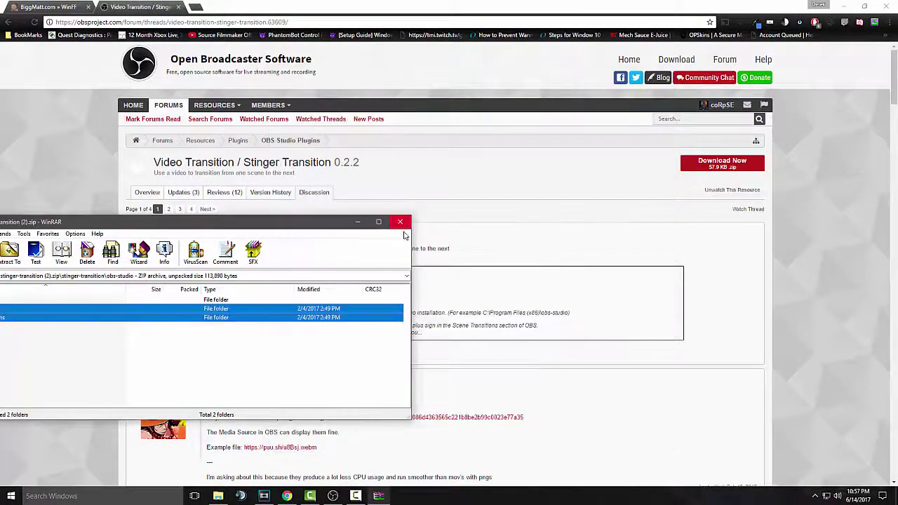
left_click(400, 222)
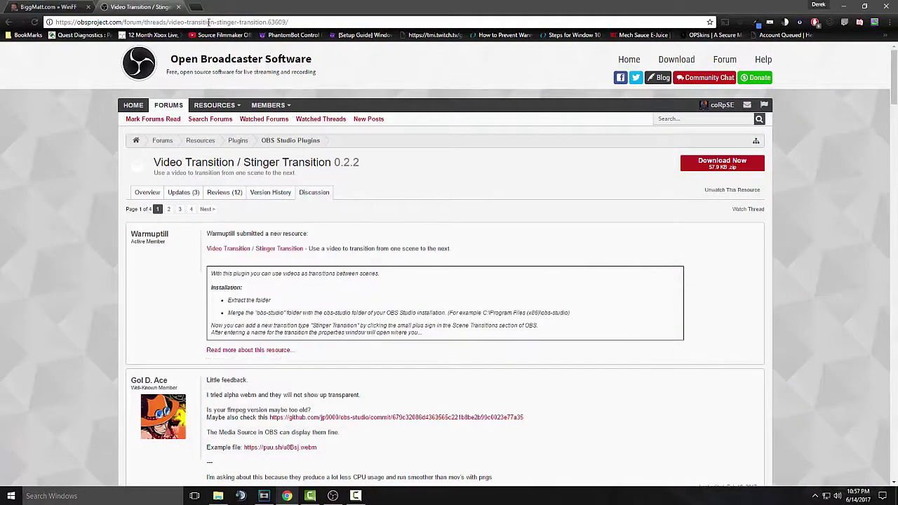
left_click(841, 8)
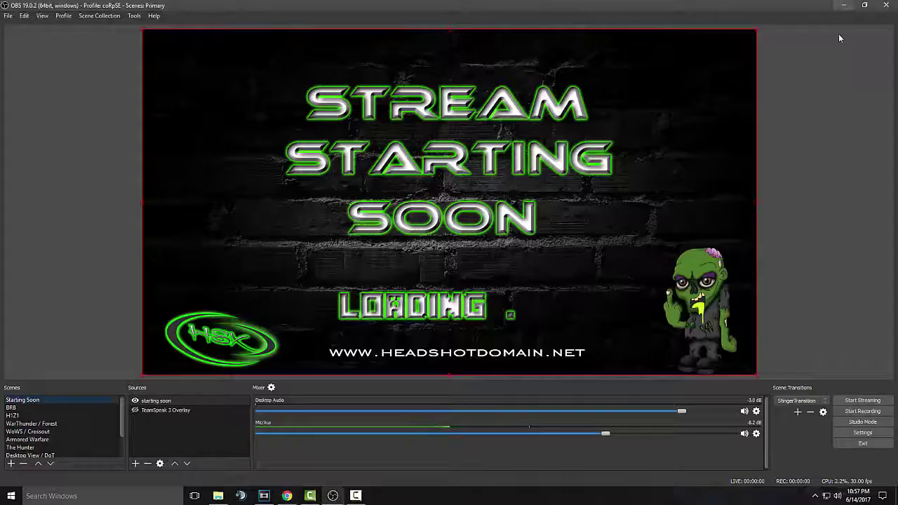
Set the scene transition to Cut, change it to Swipe, and preview it by switching to BRB and back to Starting Soon
left_click(804, 401)
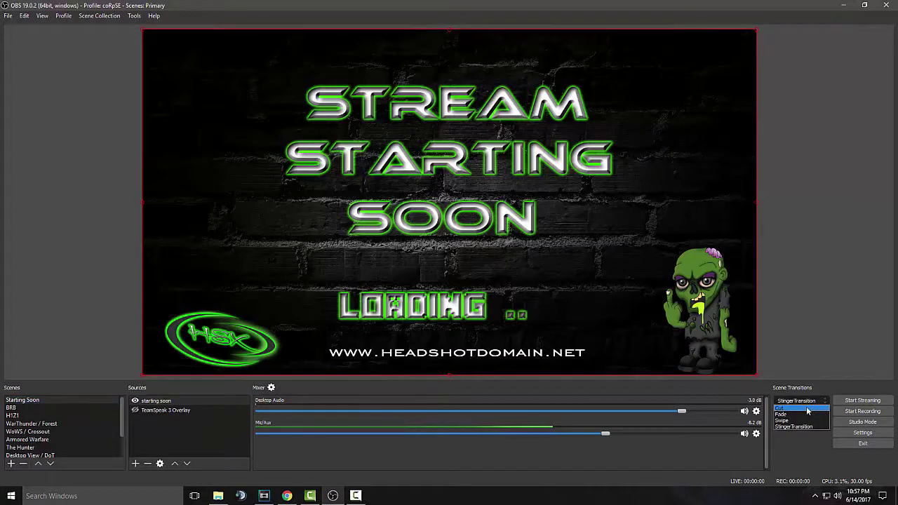
left_click(807, 411)
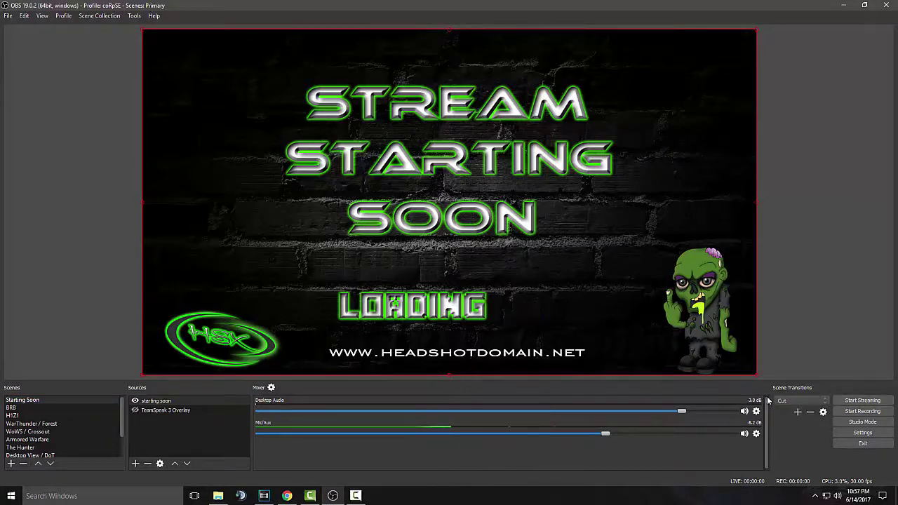
left_click(782, 402)
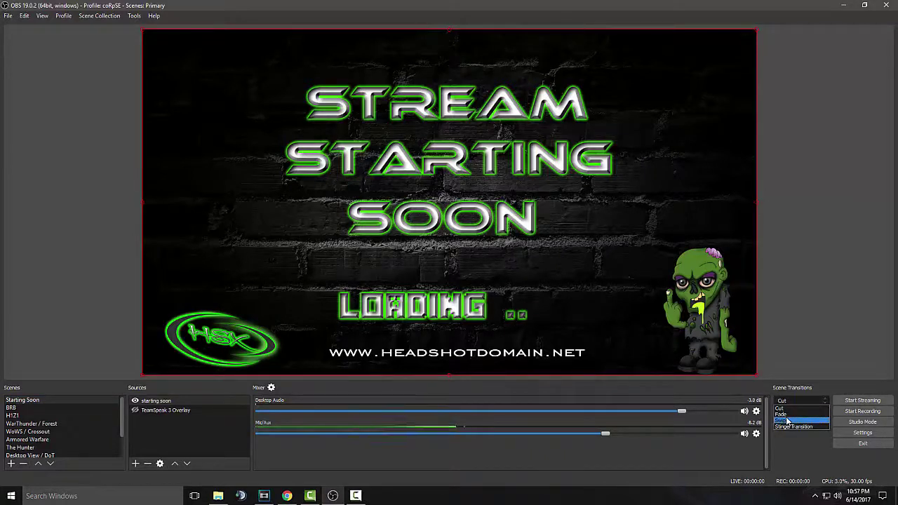
left_click(786, 420)
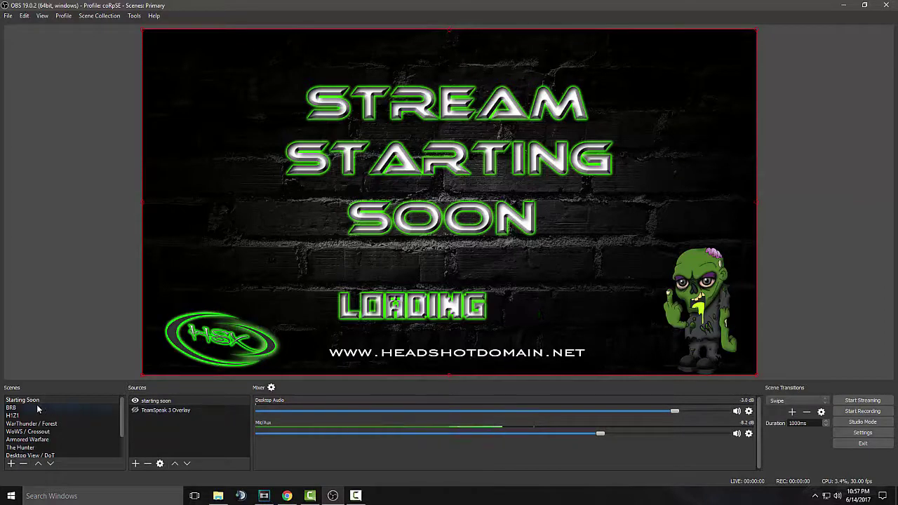
left_click(12, 408)
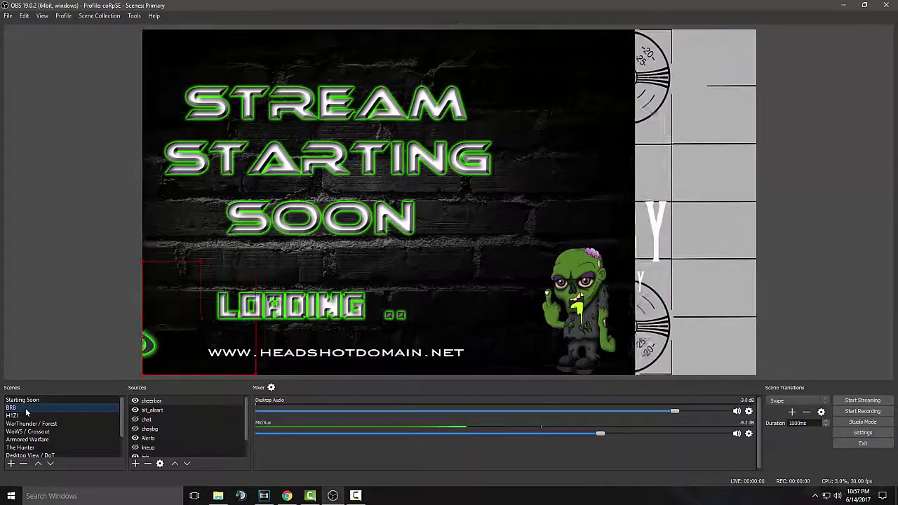
left_click(28, 400)
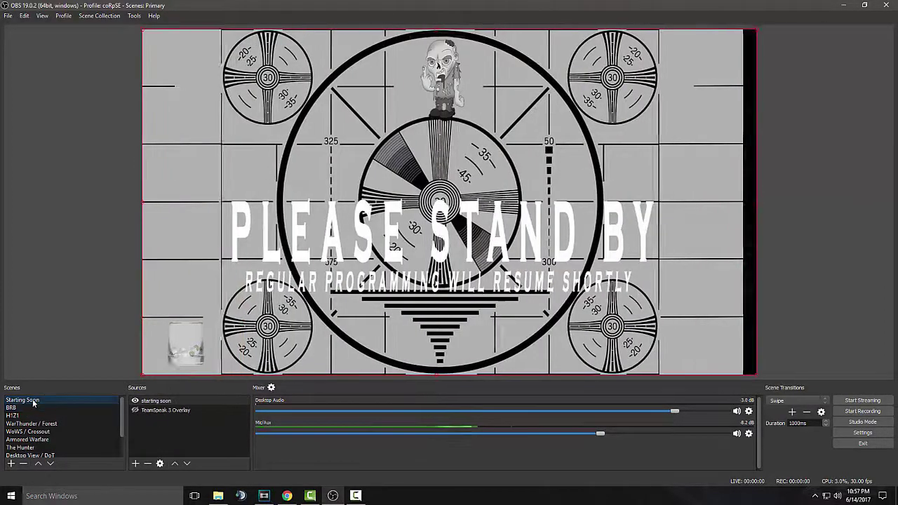
Set the scene transition to Fade and preview it by switching to the BRB scene and back to Starting Soon
left_click(797, 400)
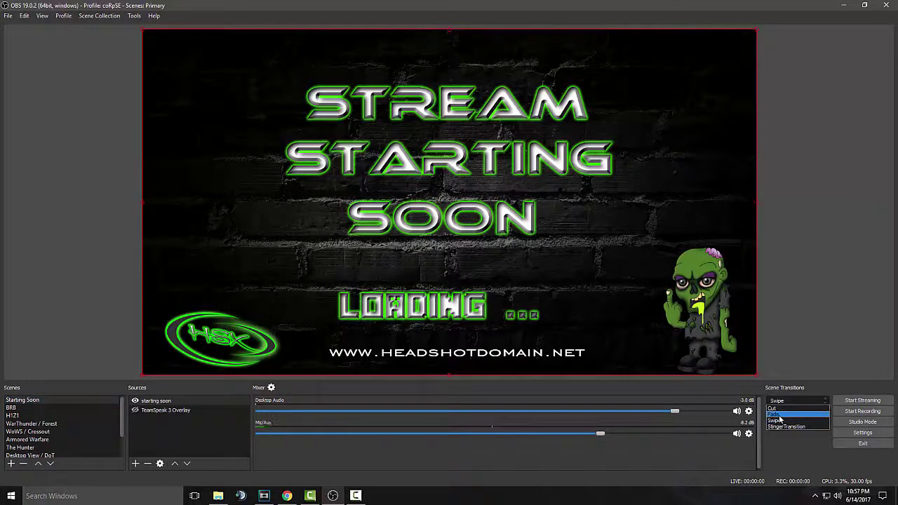
left_click(778, 415)
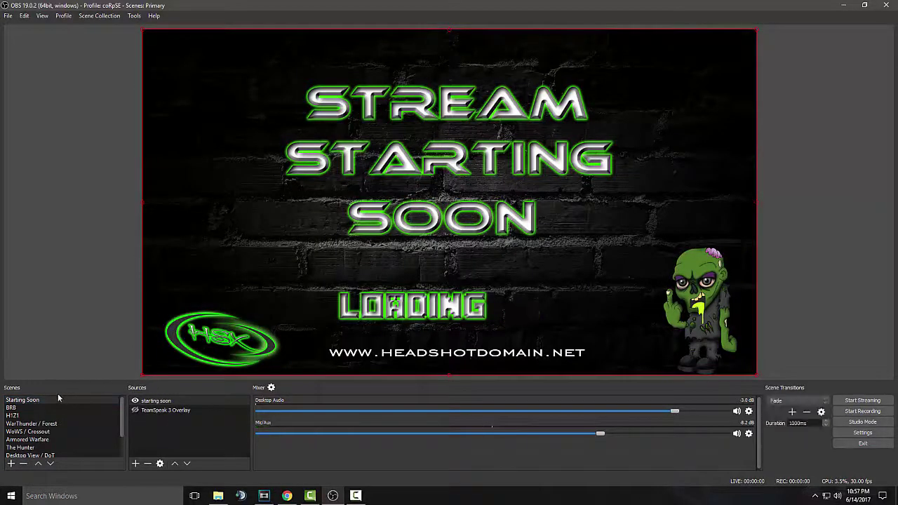
left_click(32, 405)
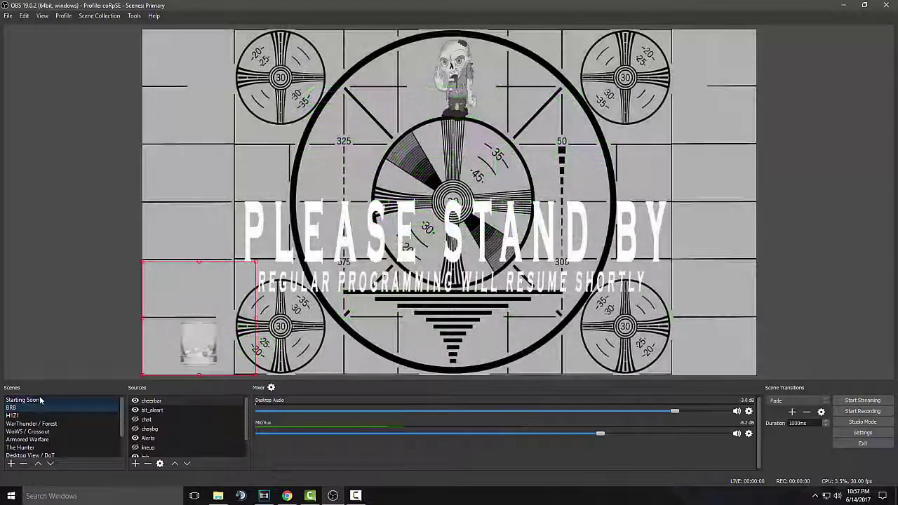
left_click(39, 400)
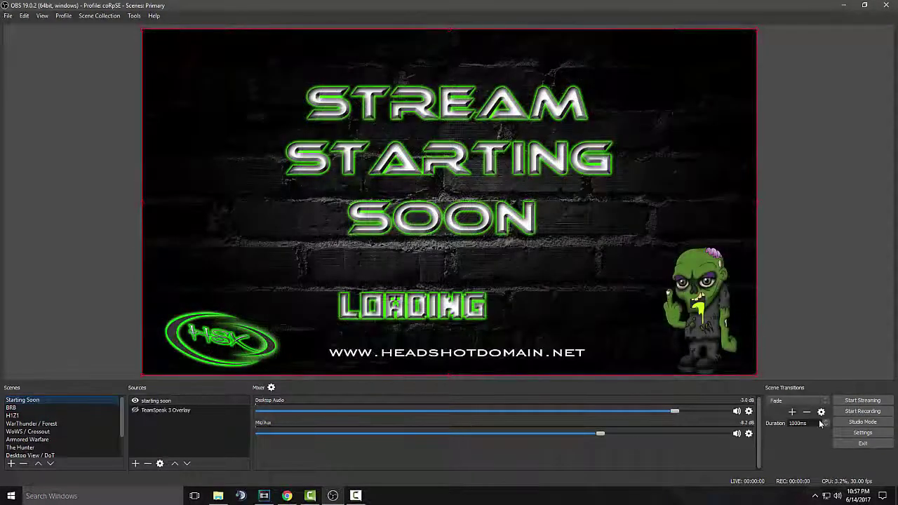
Set the scene transition to Cut and preview it between the BRB and Starting Soon scenes
left_click(804, 401)
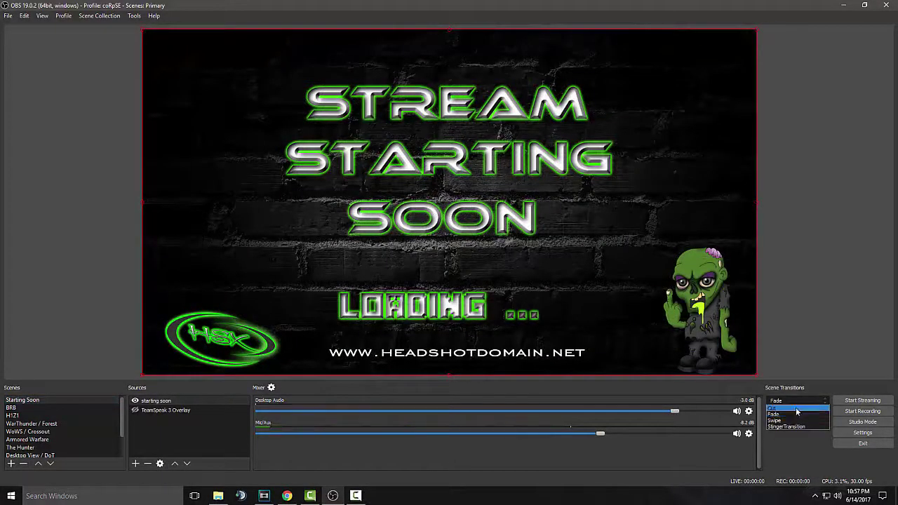
left_click(772, 408)
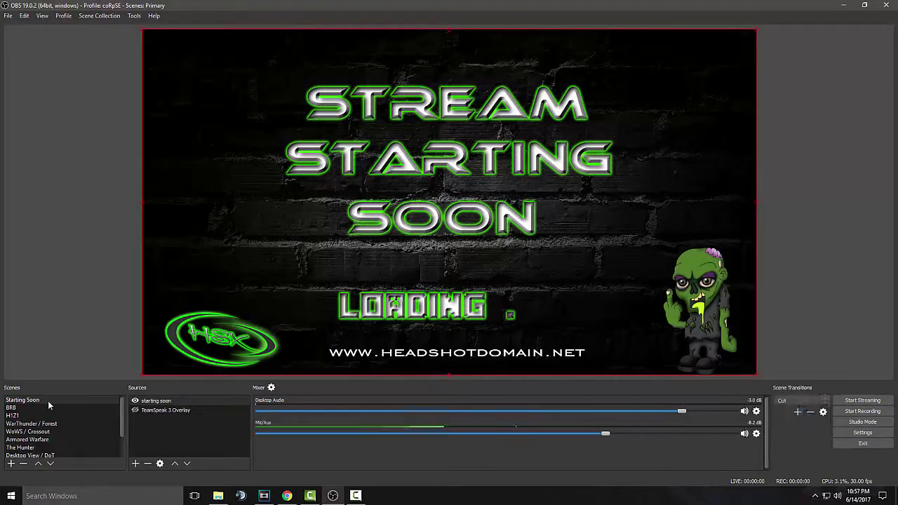
left_click(43, 407)
left_click(55, 400)
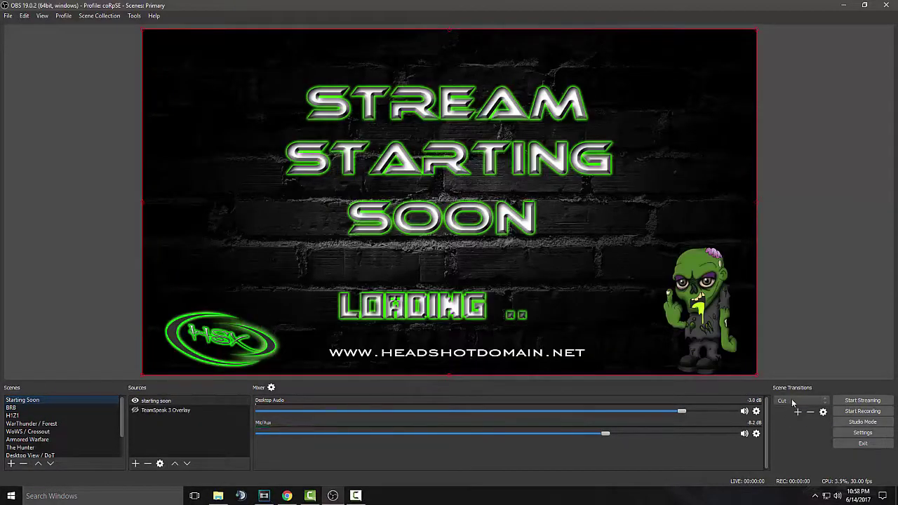
Set the scene transition to StingerTransition and open its properties
left_click(790, 401)
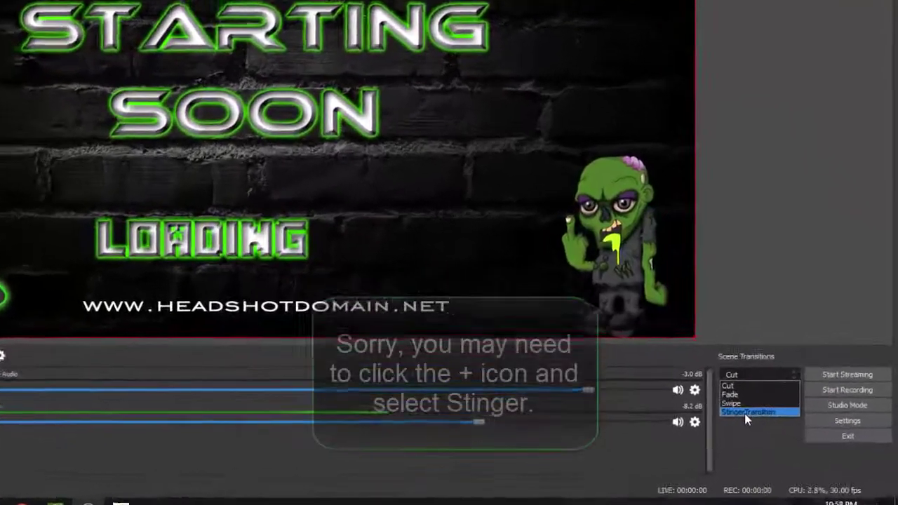
left_click(744, 413)
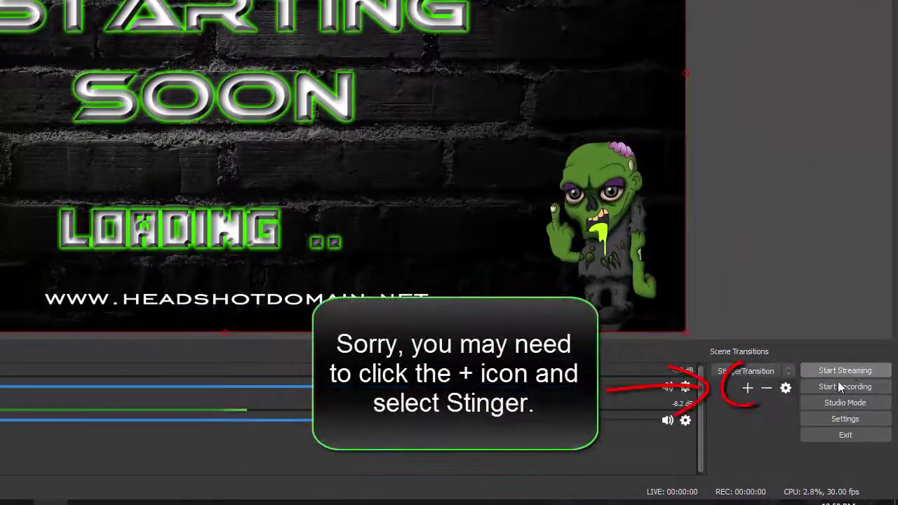
left_click(782, 390)
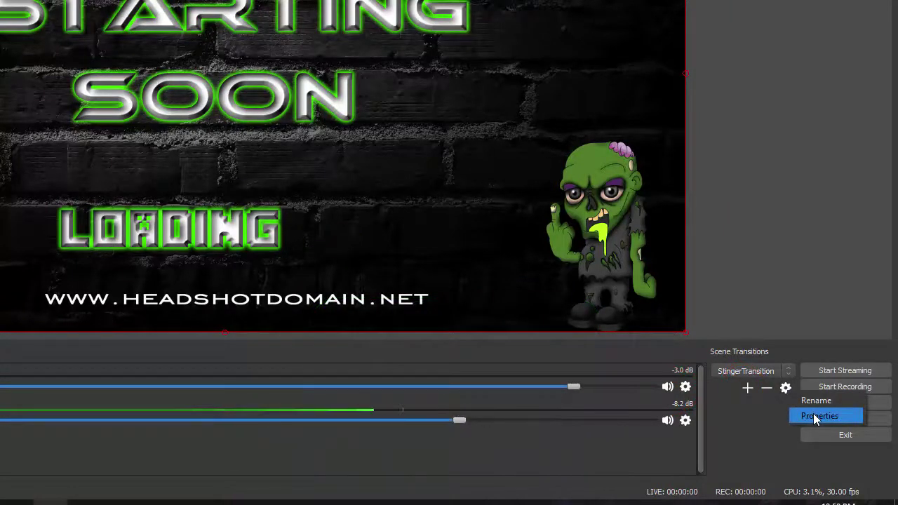
left_click(814, 416)
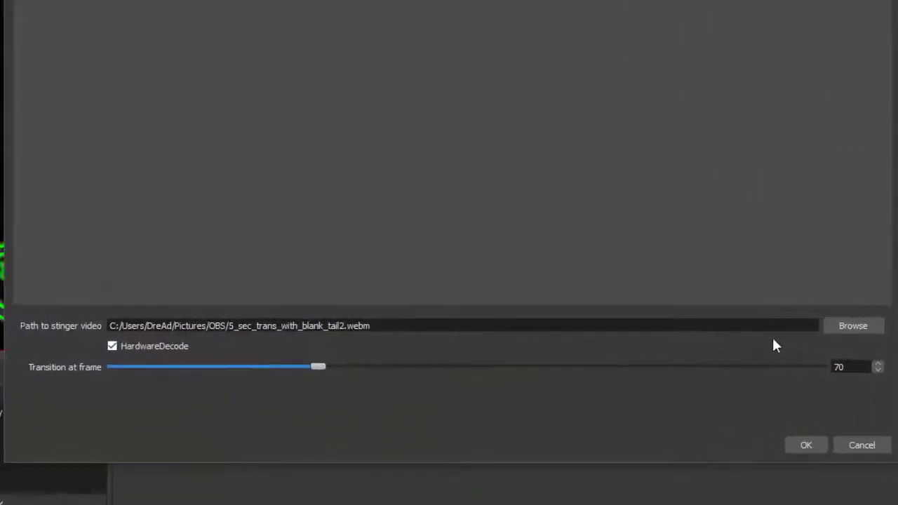
Browse to the OBS folder inside Pictures and choose OBS_6_sec_trans.webm as the stinger video
left_click(853, 326)
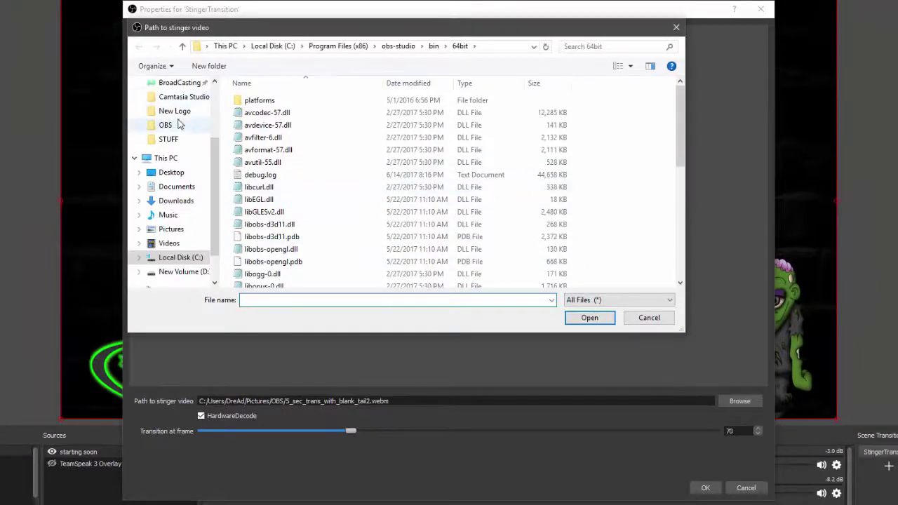
scroll(176, 137, "up", 2)
scroll(175, 143, "up", 1)
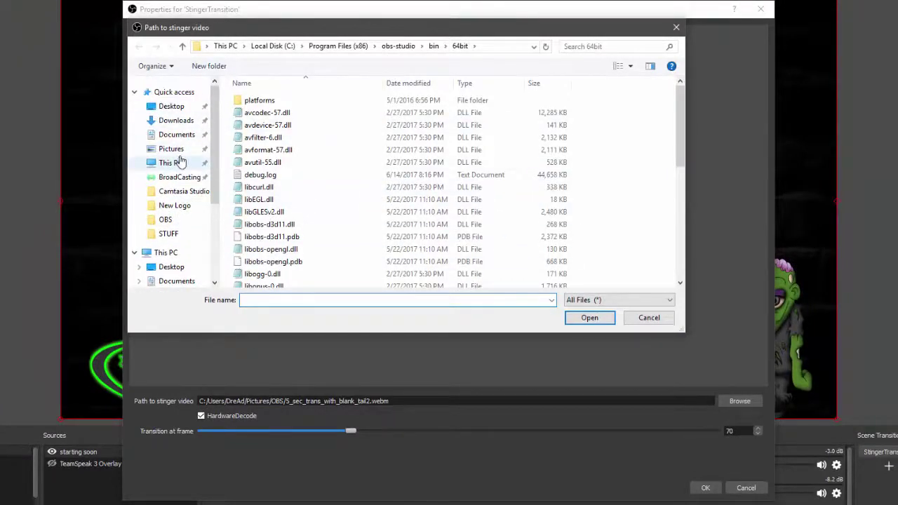
scroll(200, 172, "down", 3)
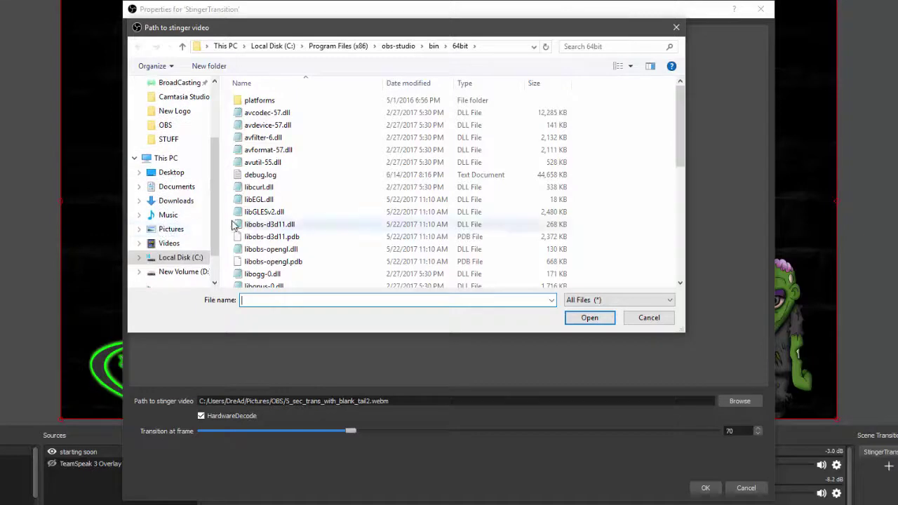
left_click(170, 229)
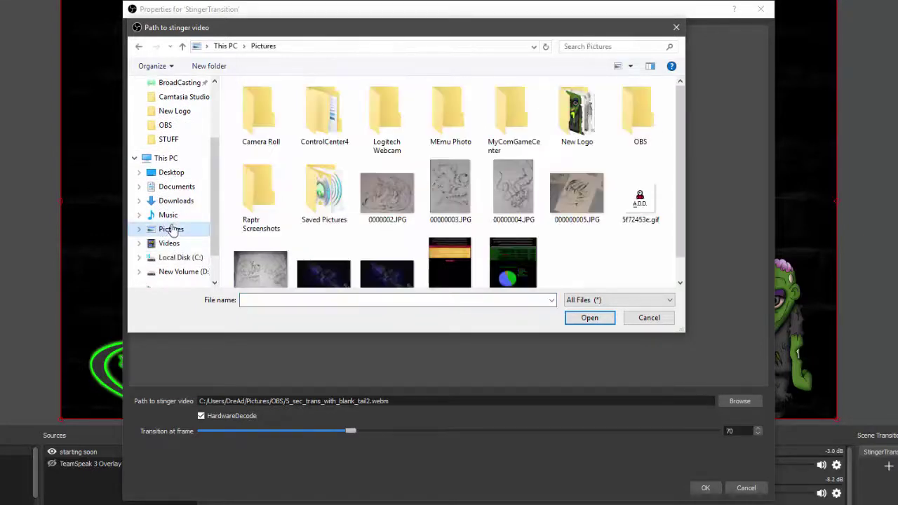
double_click(639, 122)
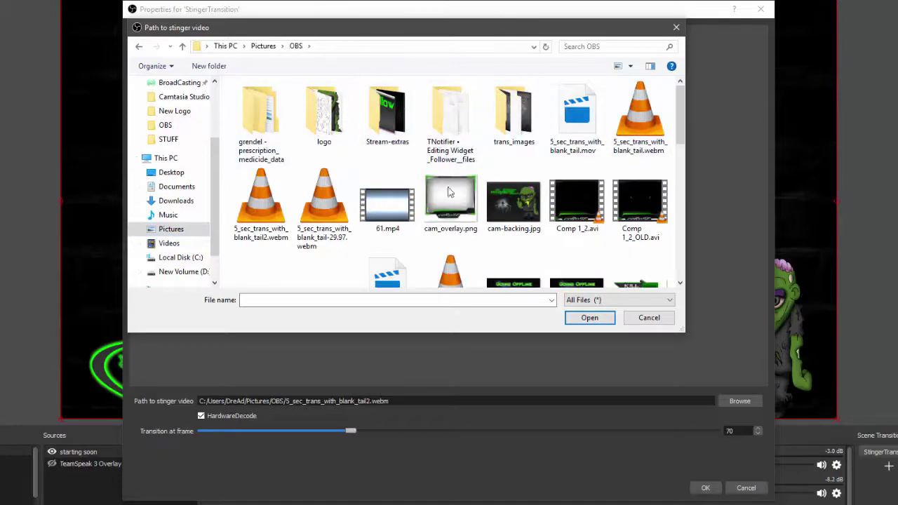
scroll(561, 218, "down", 5)
scroll(561, 217, "up", 10)
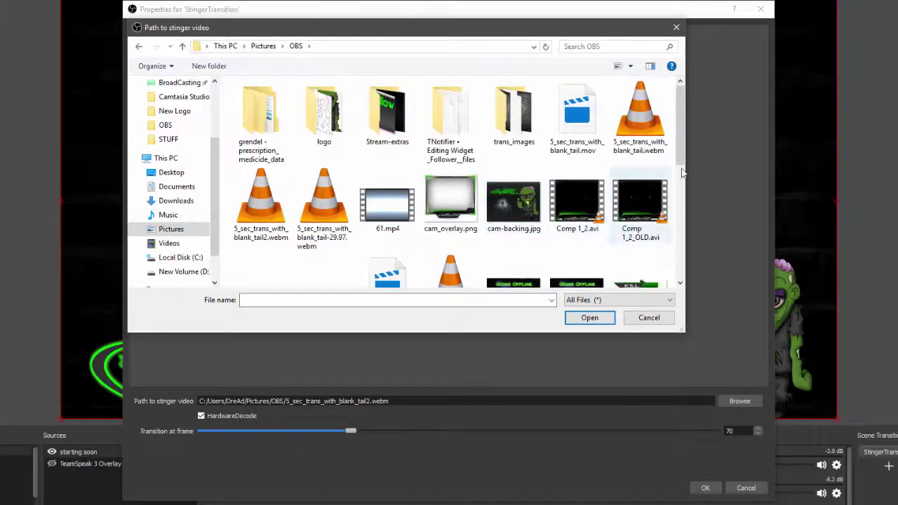
scroll(571, 185, "down", 3)
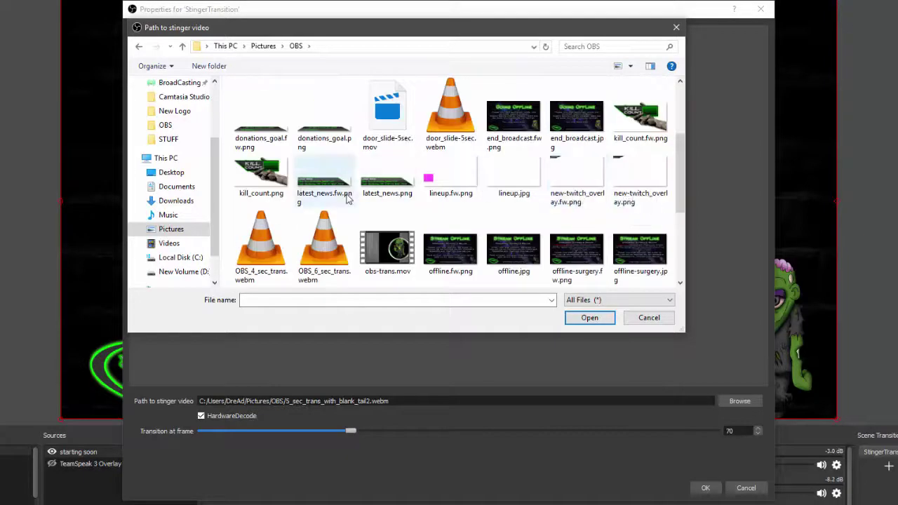
scroll(324, 179, "down", 1)
left_click(324, 165)
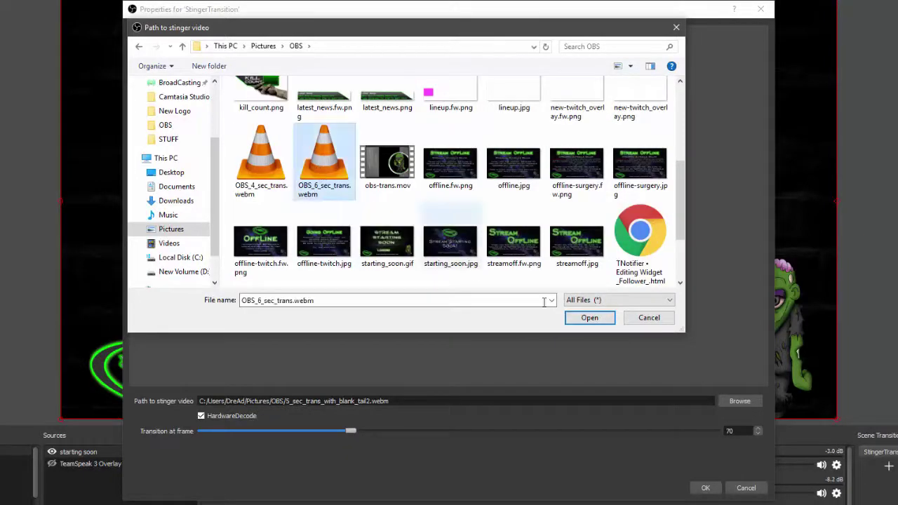
left_click(589, 319)
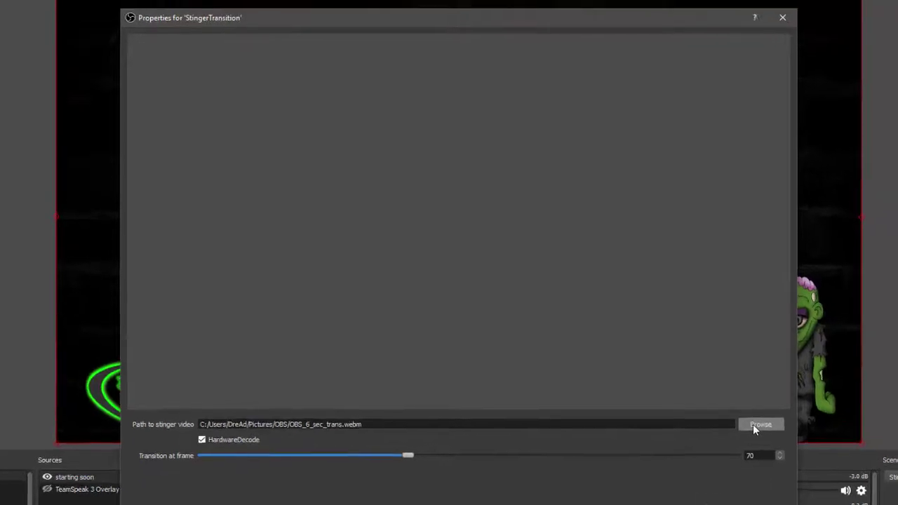
Replace the stinger video with 5_sec_trans_with_blank_tail-29.97.webm from the OBS folder
left_click(739, 401)
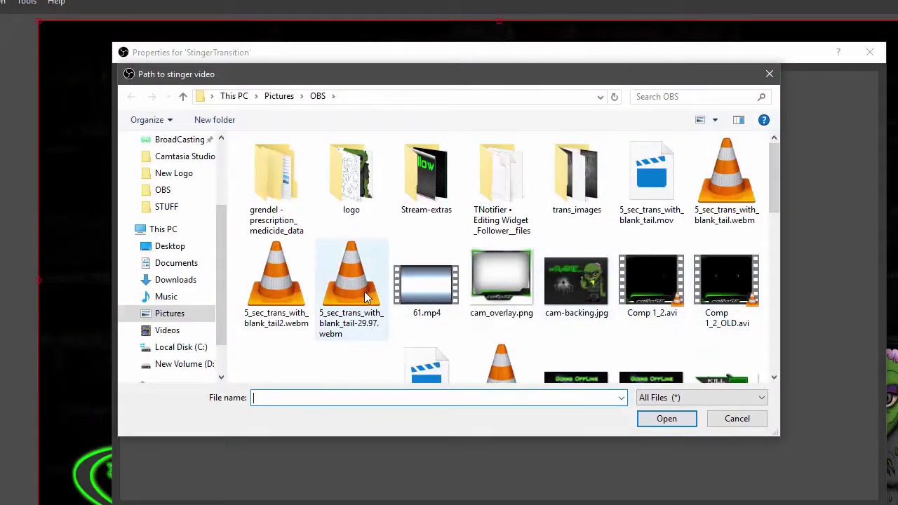
left_click(343, 302)
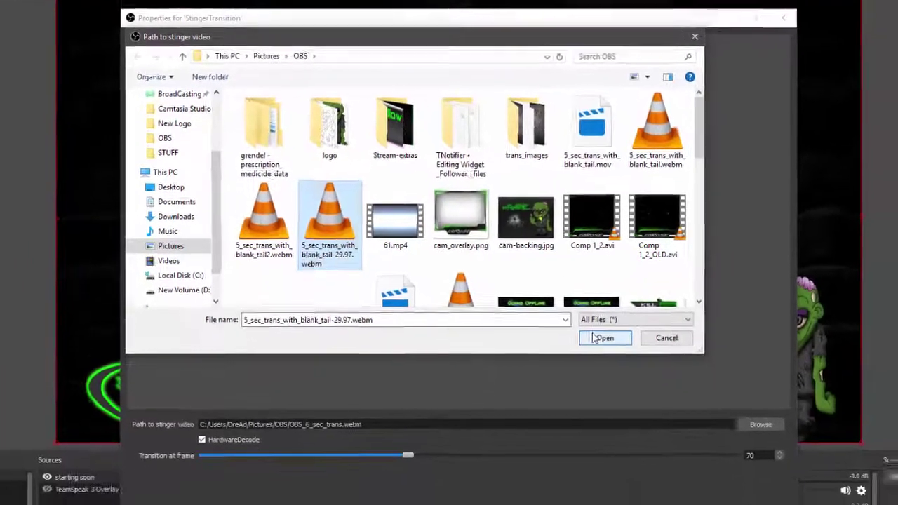
left_click(649, 416)
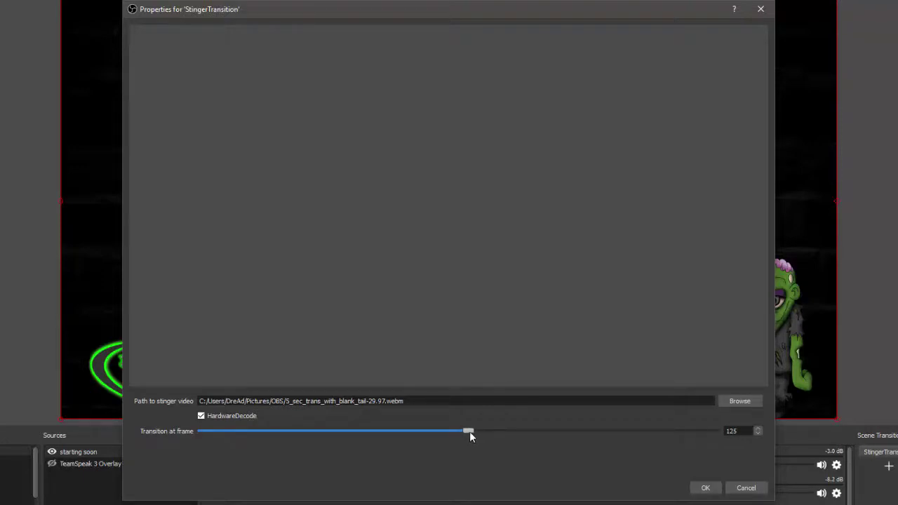
Set the transition frame to 70, apply the stinger properties, and preview the transition by switching to the BRB scene
mouse_move(470, 432)
left_mouse_down()
mouse_move(677, 429)
mouse_move(456, 431)
left_mouse_up()
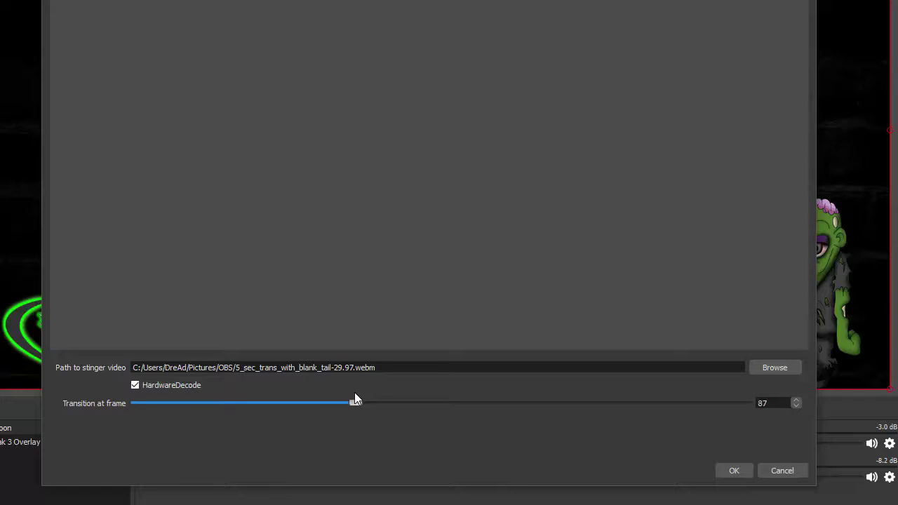
left_click_drag(383, 405, 256, 426)
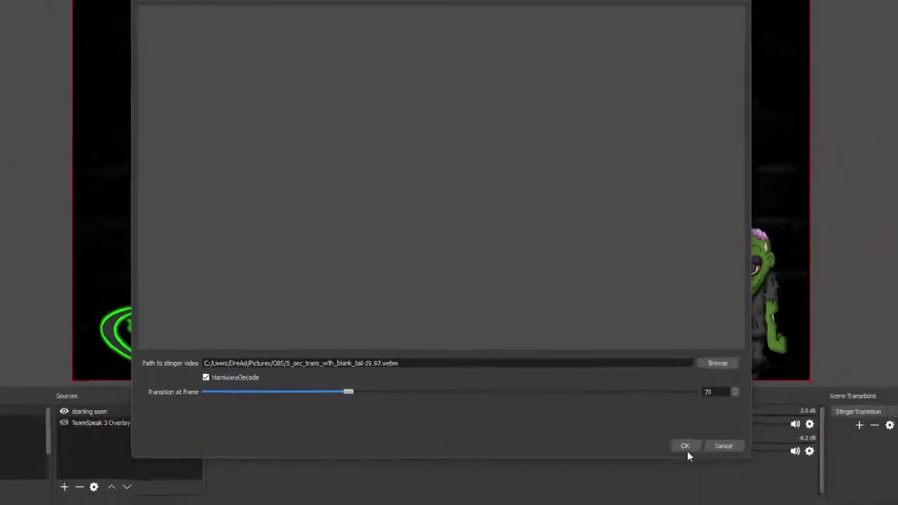
left_click(684, 447)
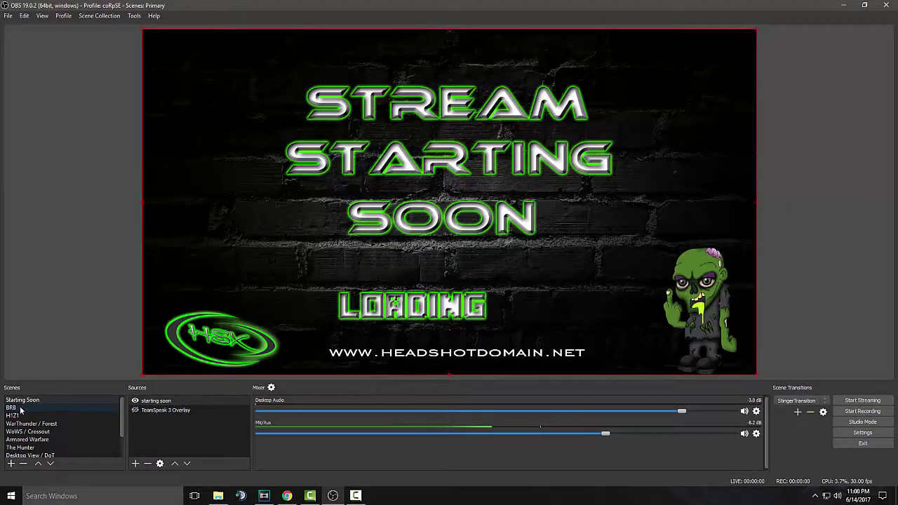
left_click(22, 409)
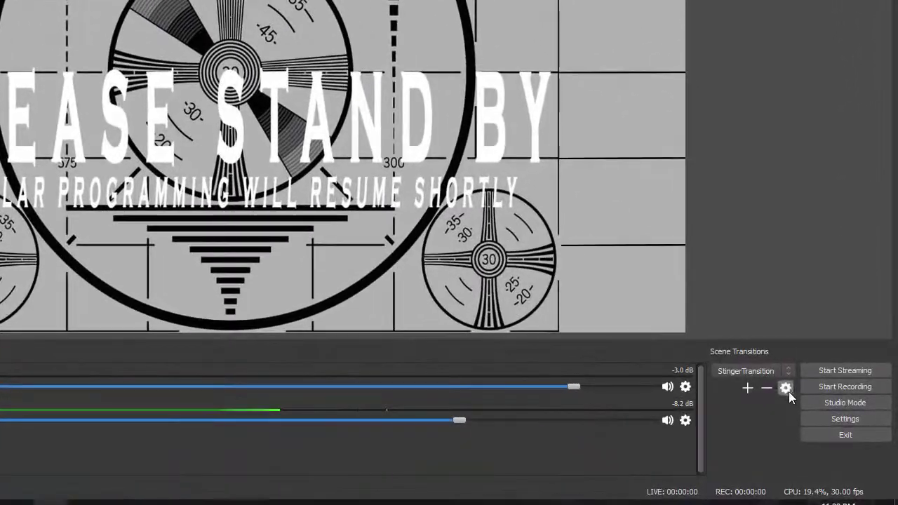
Set StingerTransition's transition frame to about 89, apply it, and preview it by switching to the Starting Soon scene
left_click(786, 390)
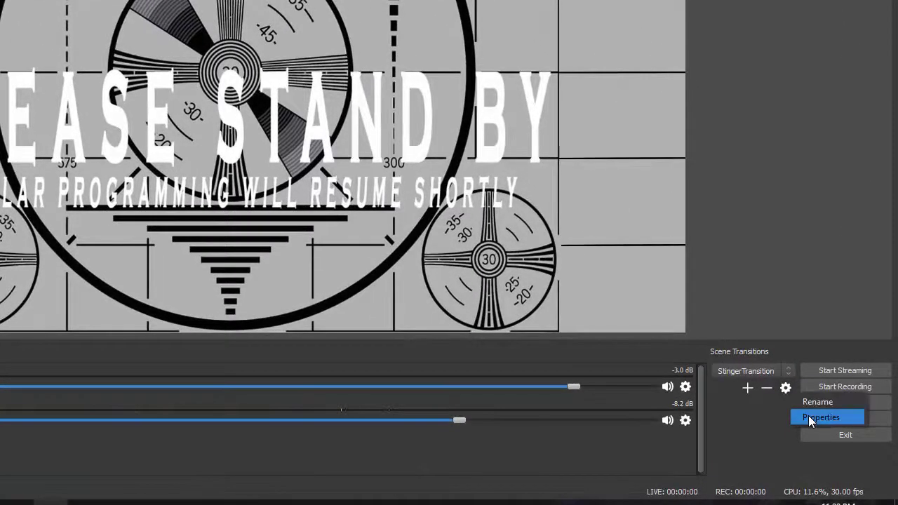
left_click(809, 415)
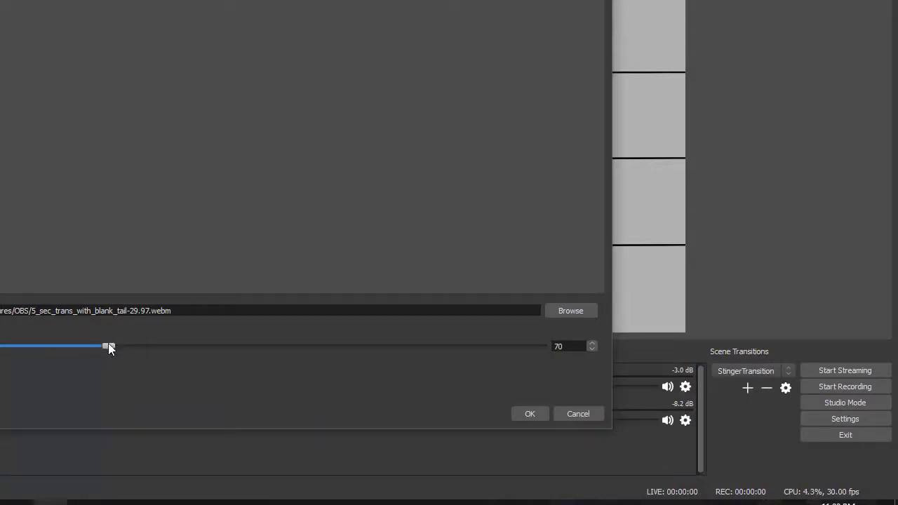
left_click_drag(111, 347, 119, 347)
left_click_drag(145, 346, 155, 344)
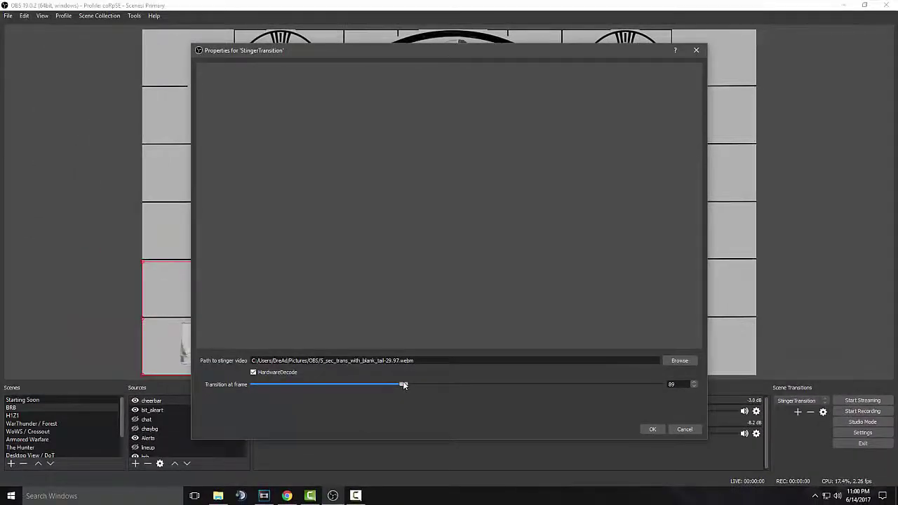
left_click_drag(404, 385, 405, 386)
left_click(649, 429)
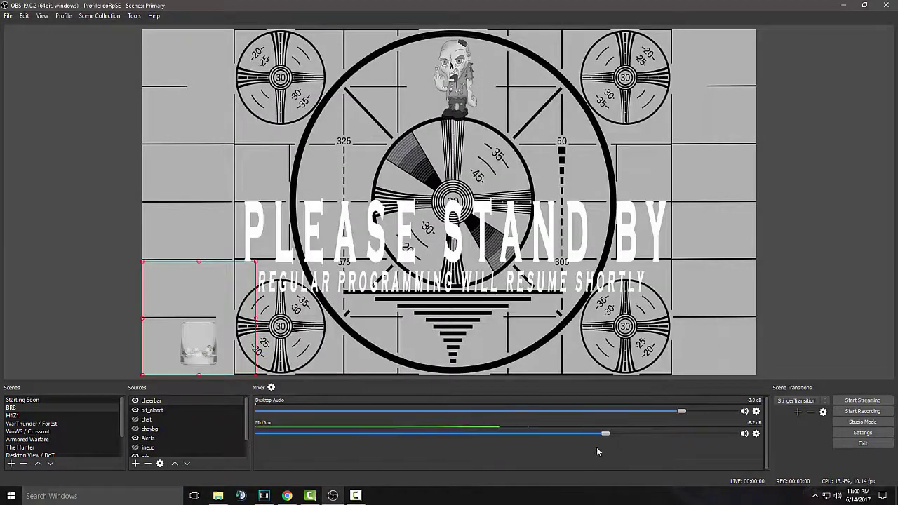
left_click(34, 399)
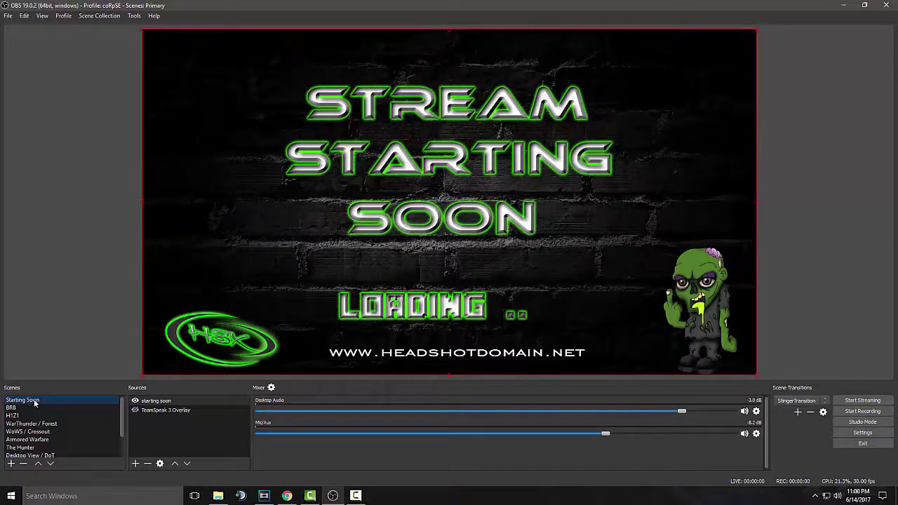
Switch to Vegas Pro and scrub the timeline back to 00:00:01:16 to examine where the doors are still open
left_click(264, 496)
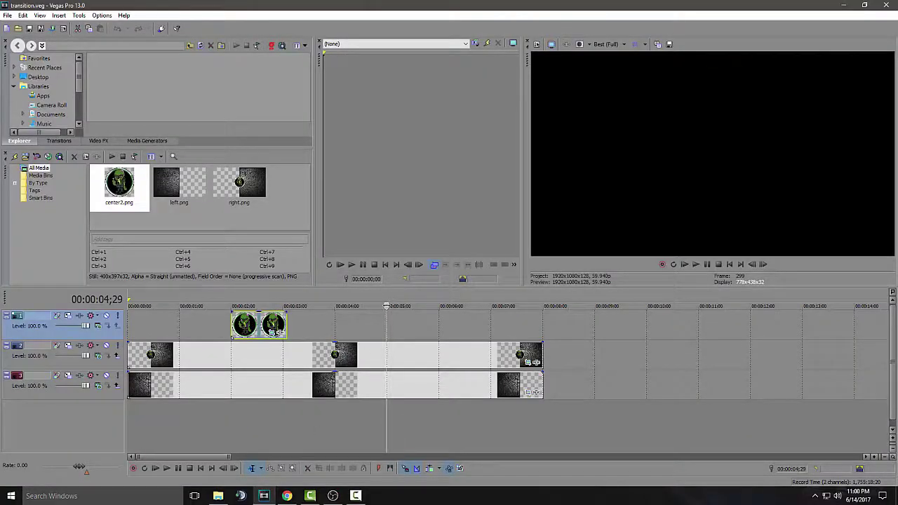
left_click(306, 307)
left_click_drag(306, 307, 207, 306)
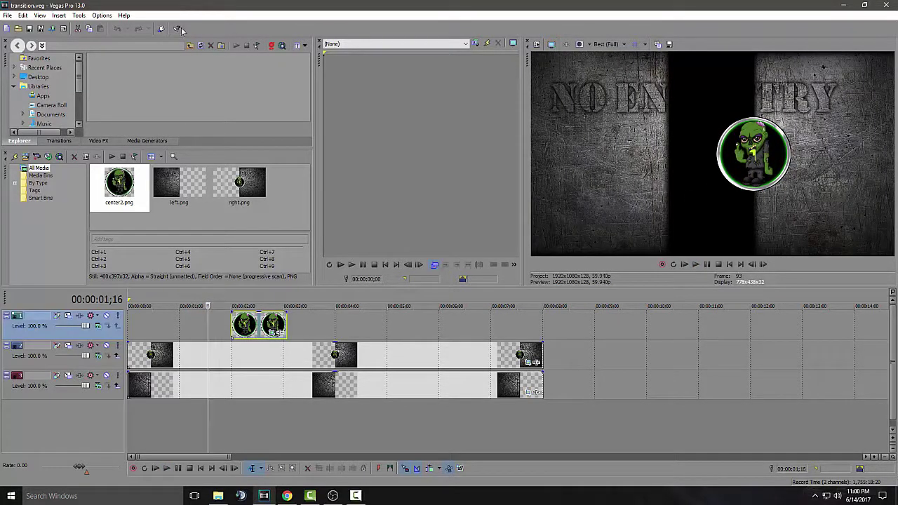
left_click(9, 15)
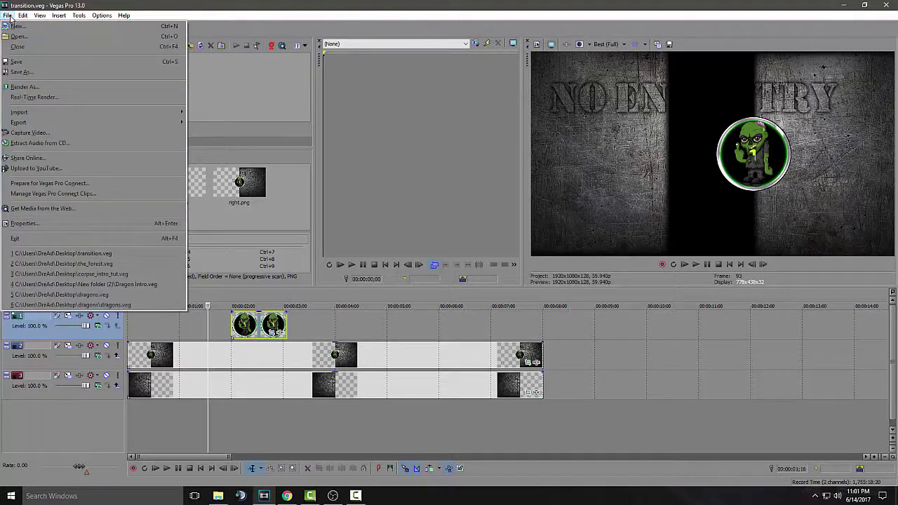
mouse_move(28, 17)
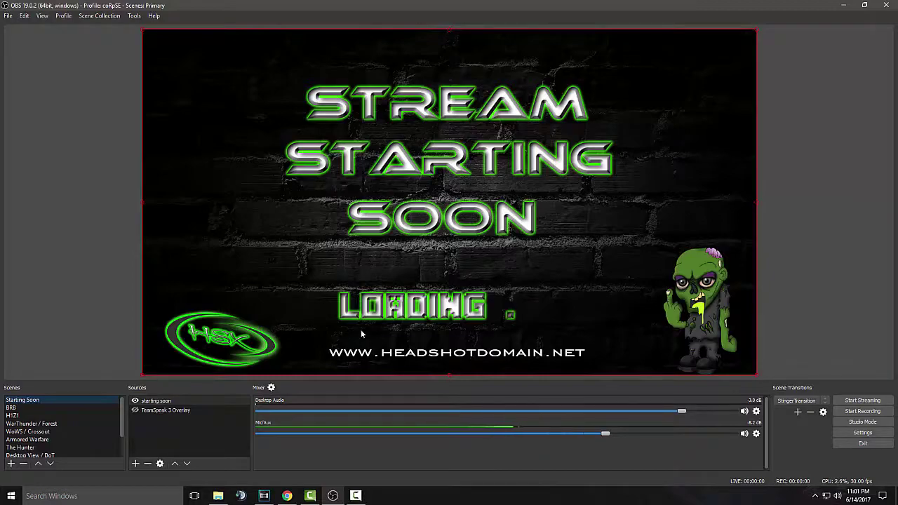
Return to Vegas Pro, play the door animation, scrub it to 00:00:03:10, and minimize the program to return to OBS Studio
mouse_move(264, 495)
left_click(293, 442)
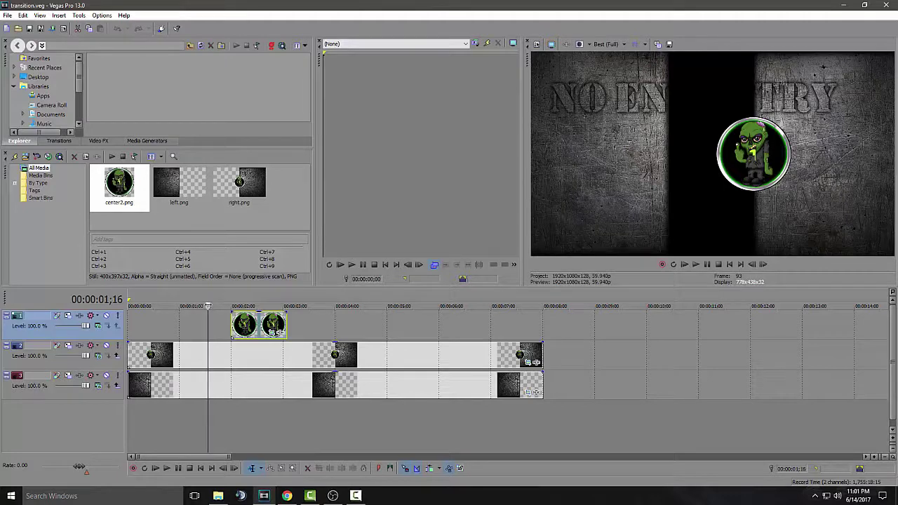
key("space")
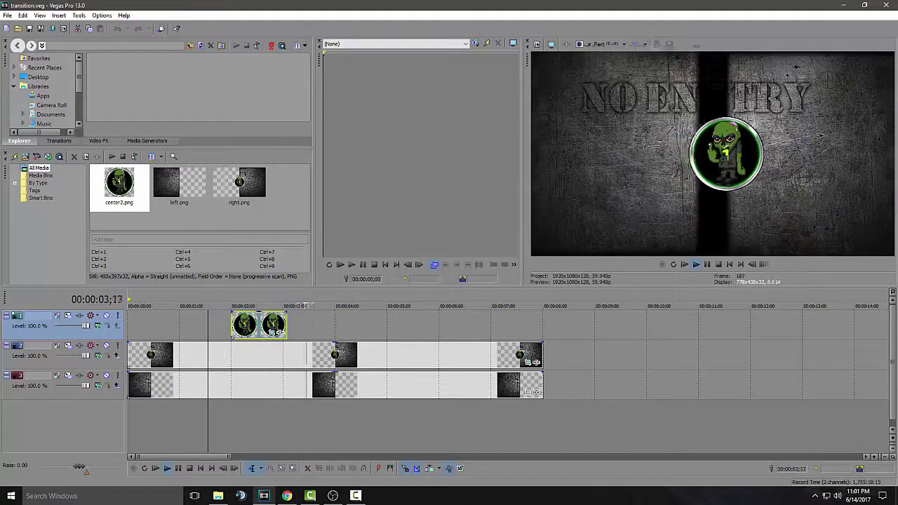
key("j")
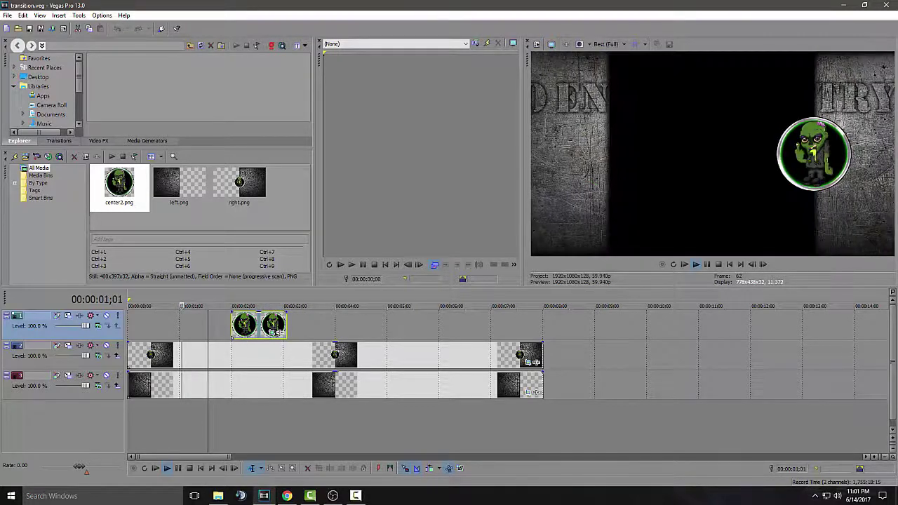
left_click_drag(181, 306, 301, 306)
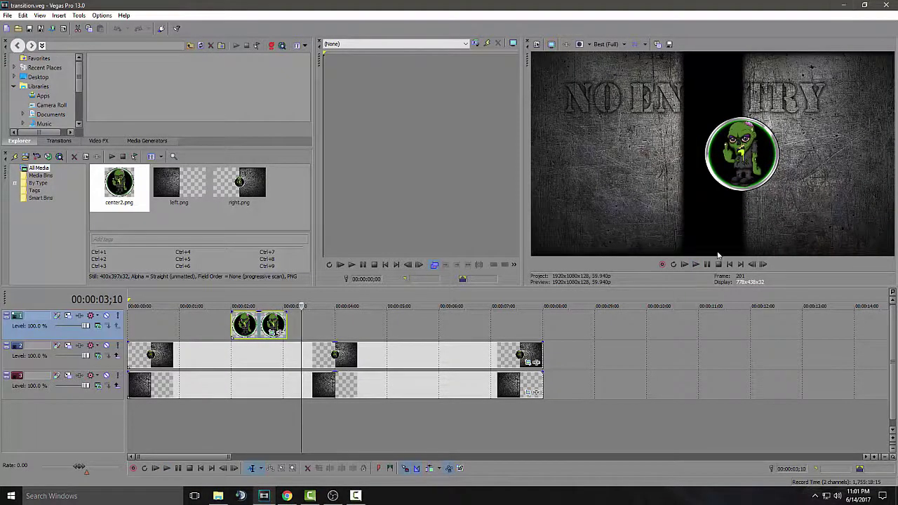
left_click(843, 6)
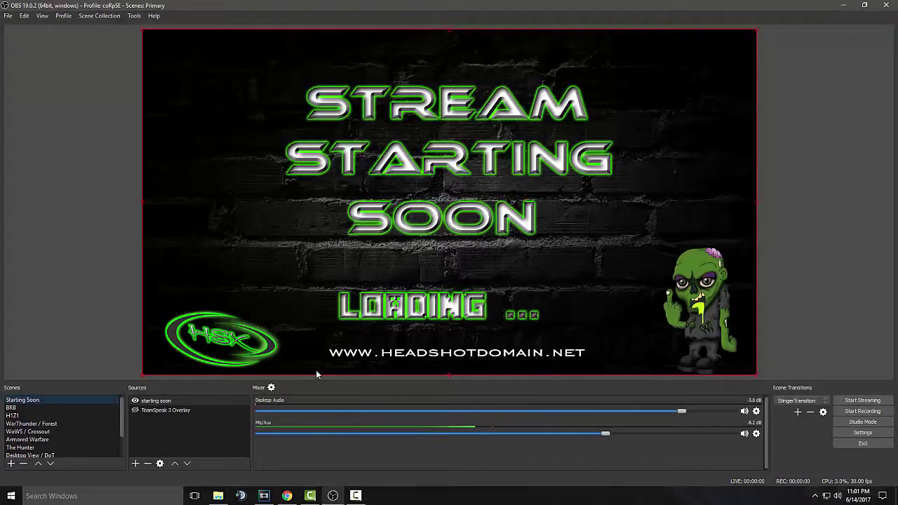
Preview the stinger by switching to the BRB scene, and set StingerTransition's transition frame to 80
left_click(12, 407)
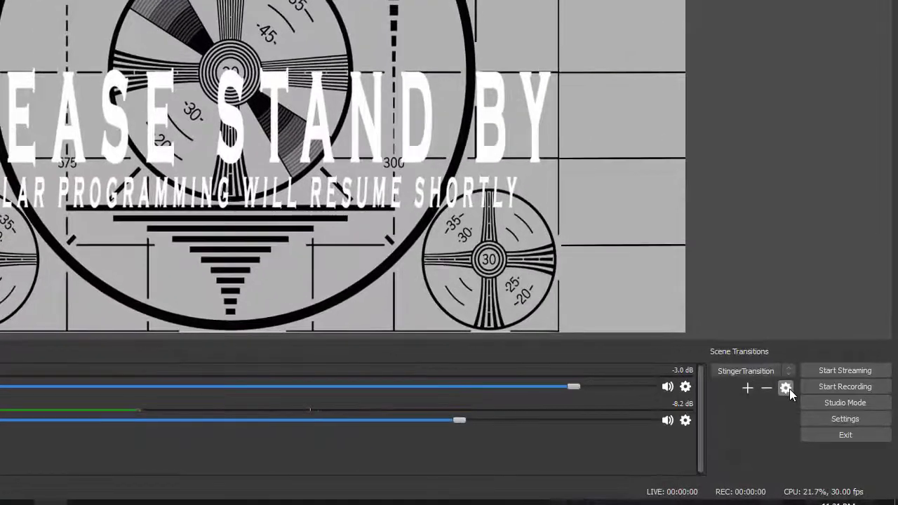
left_click(825, 413)
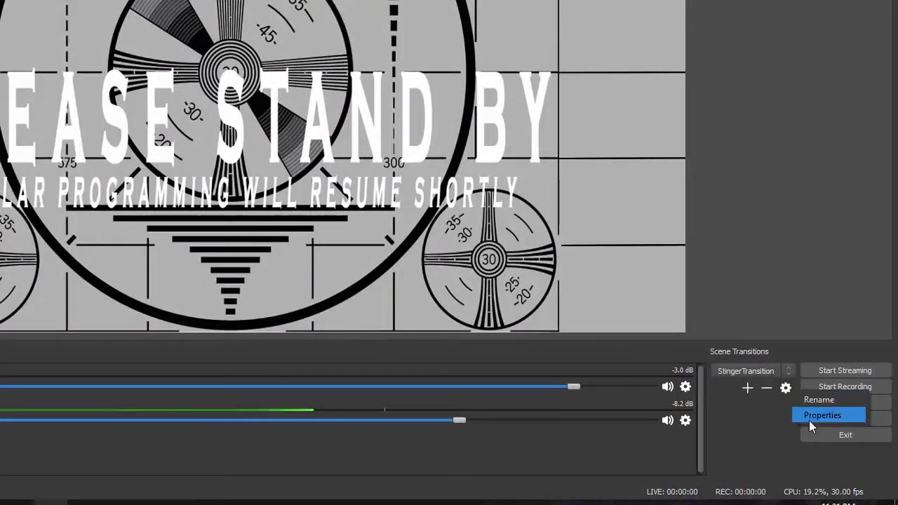
left_click(809, 418)
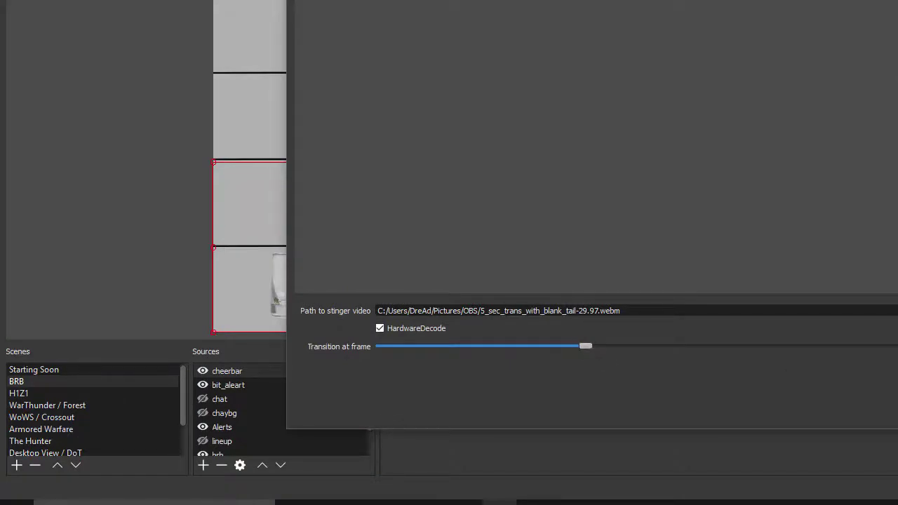
key("Escape")
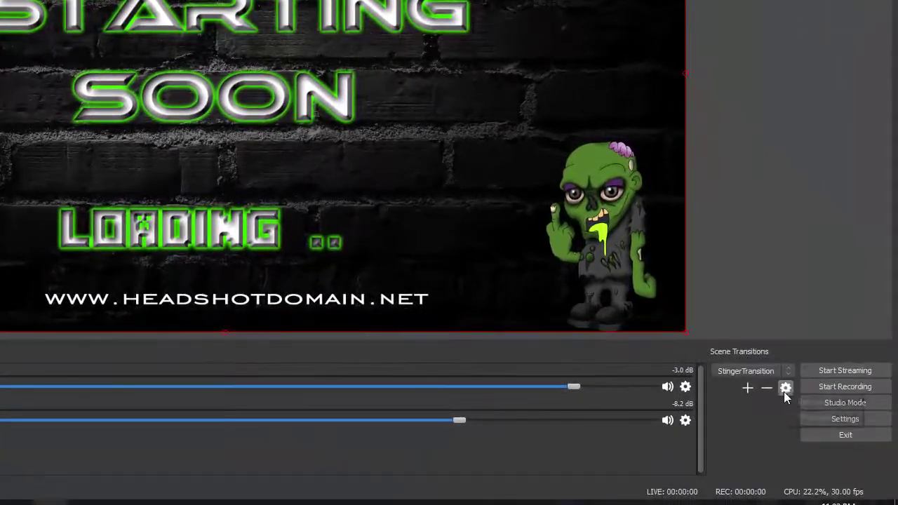
Set StingerTransition's transition frame to 85, apply it, and preview it by switching to the BRB scene
left_click(785, 388)
left_click(807, 417)
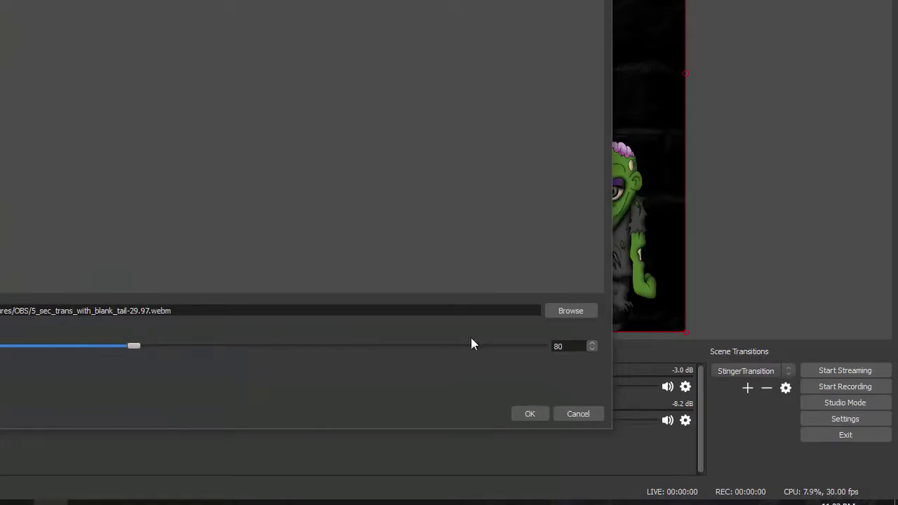
left_click(592, 344)
left_click(592, 343)
left_click(592, 344)
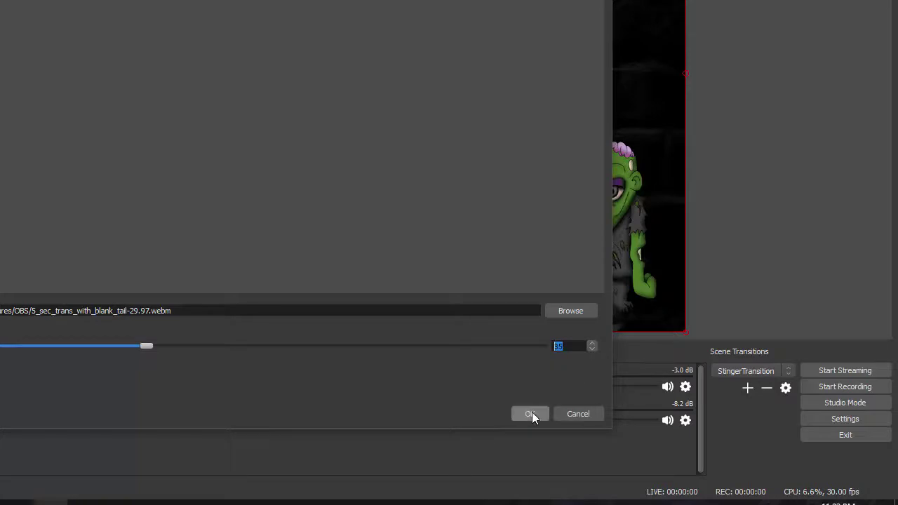
left_click(530, 414)
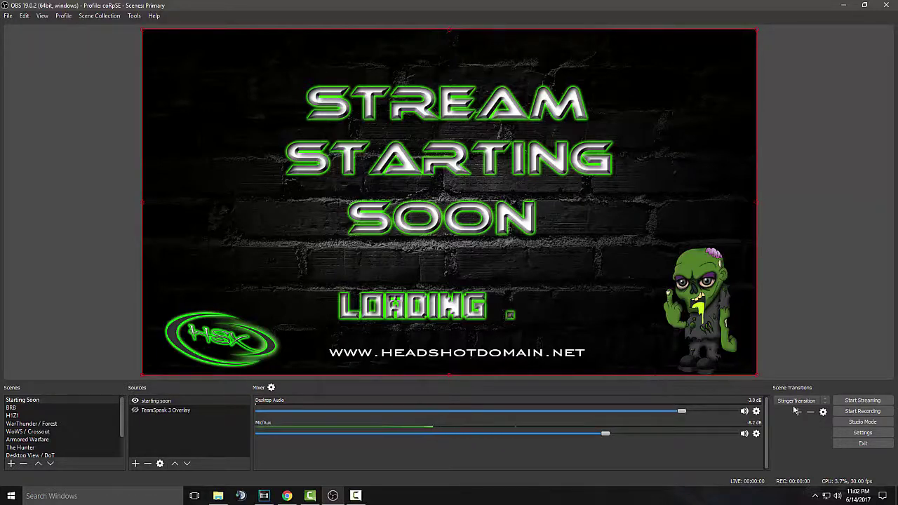
left_click(11, 409)
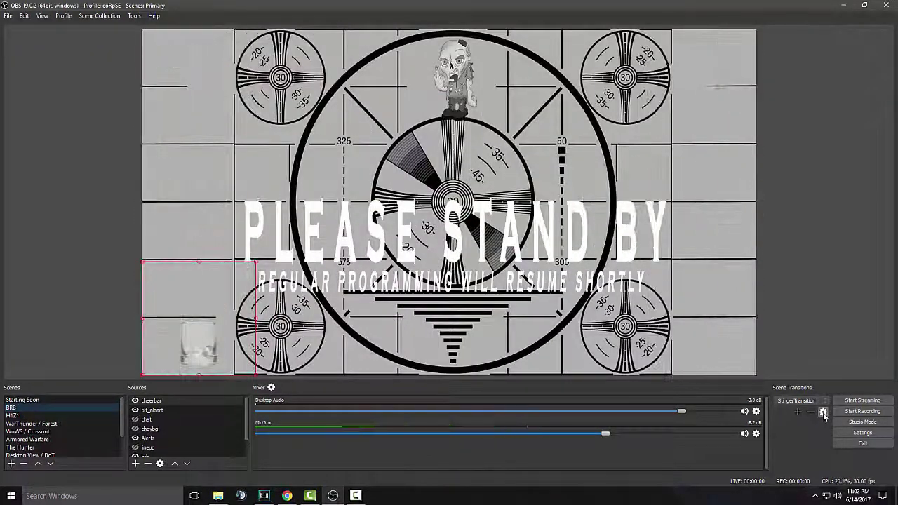
Replace StingerTransition's video with OBS_6_sec_trans.webm from the OBS pictures folder and apply the change
left_click(822, 412)
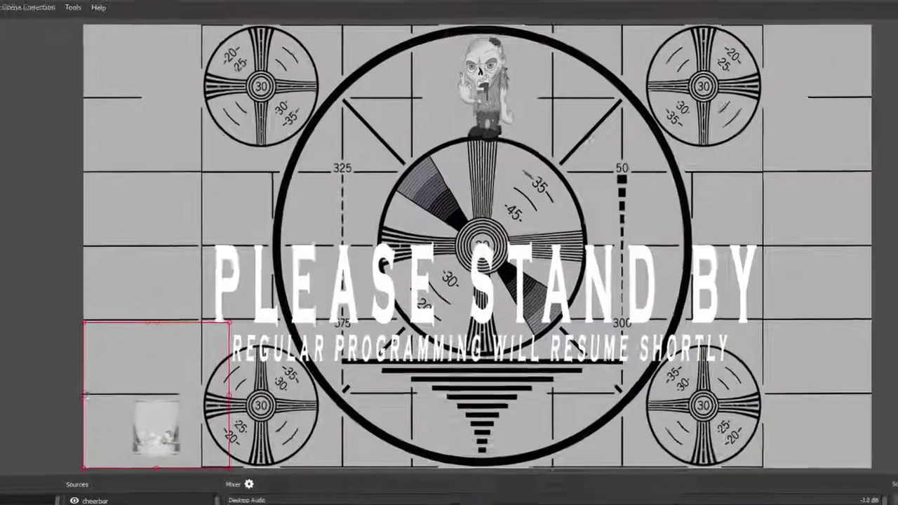
left_click(844, 430)
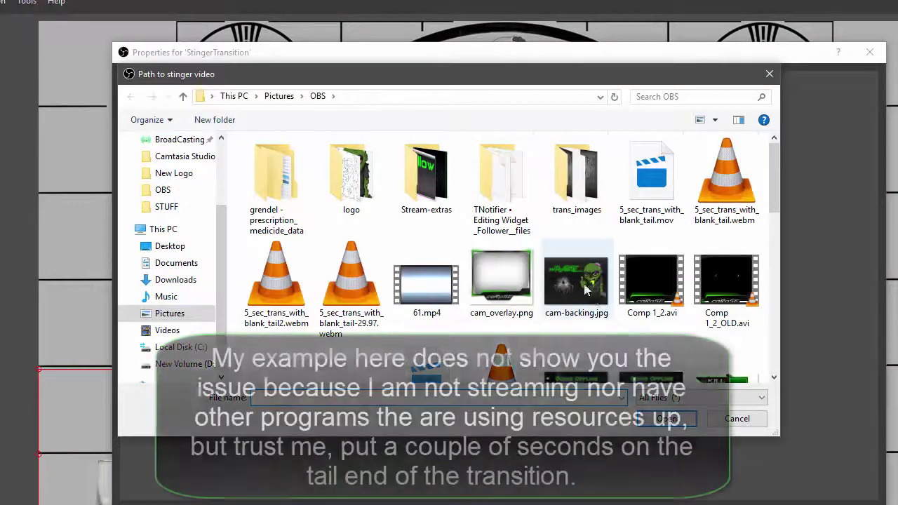
scroll(581, 297, "down", 5)
scroll(574, 312, "up", 2)
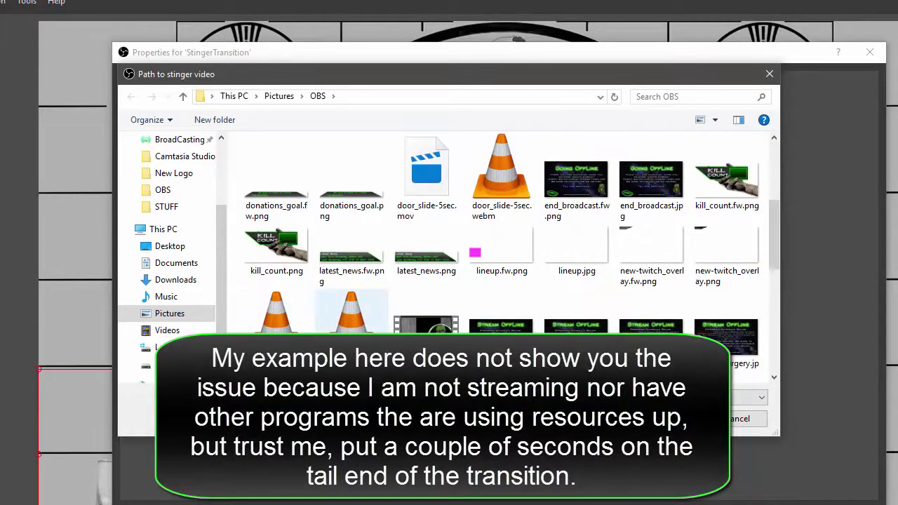
left_click(351, 339)
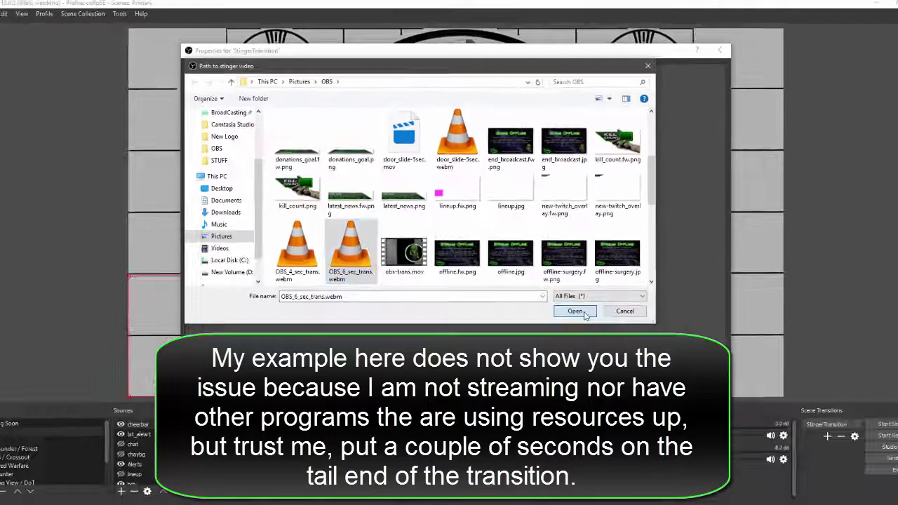
left_click(678, 420)
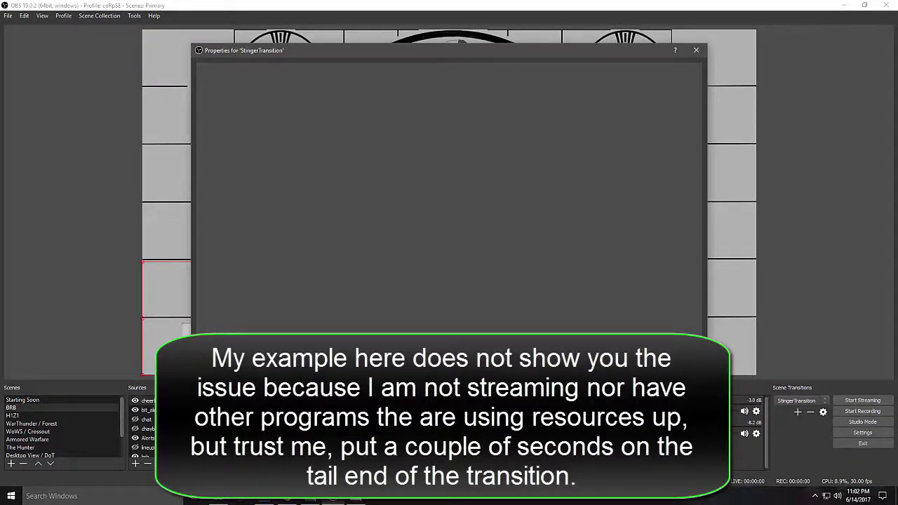
left_click(645, 432)
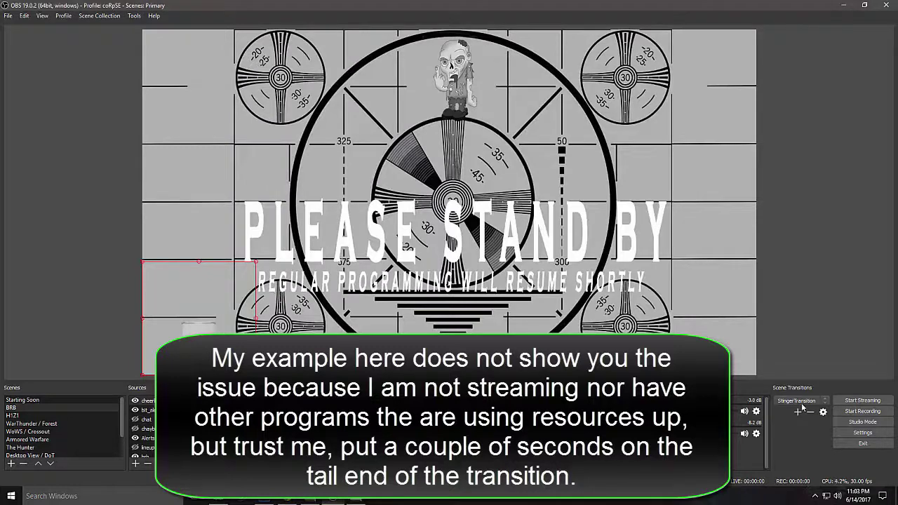
Preview the six-second stinger by switching among the Starting Soon, BRB and WarThunder / Forest scenes, ending on Starting Soon
left_click(42, 400)
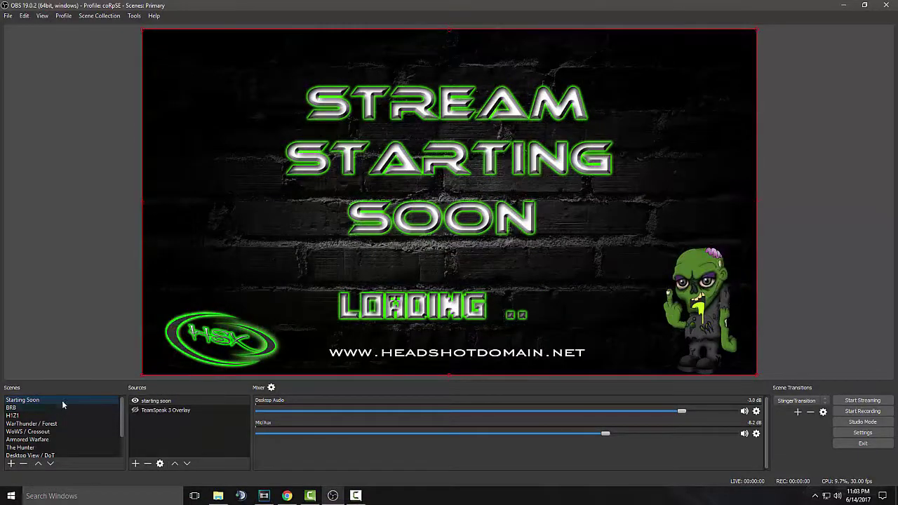
left_click(55, 408)
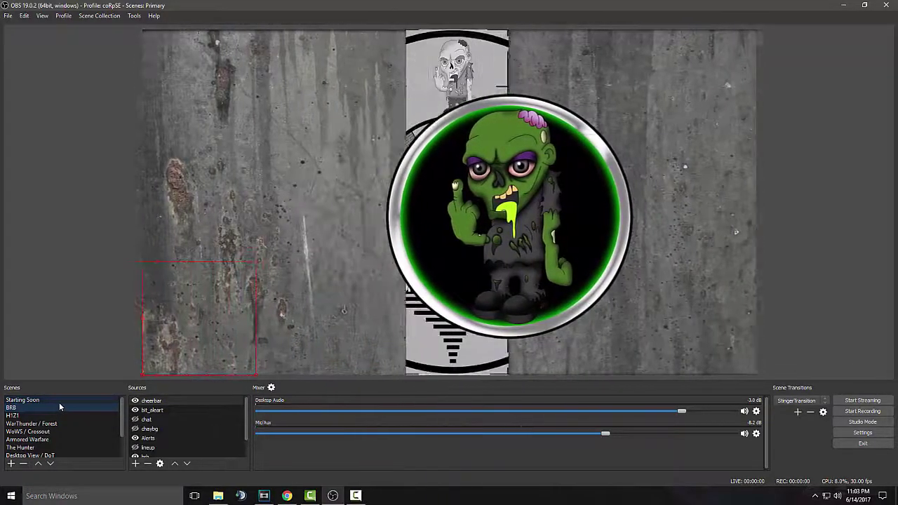
left_click(59, 402)
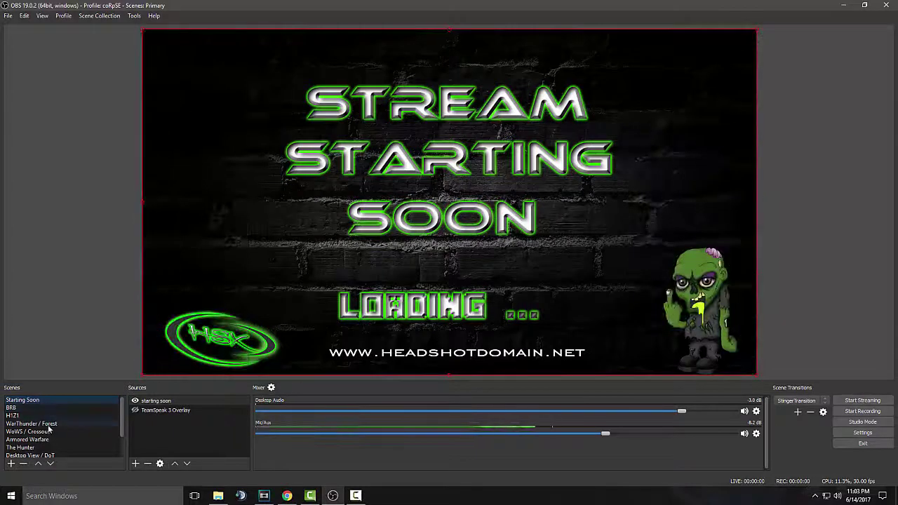
left_click(47, 424)
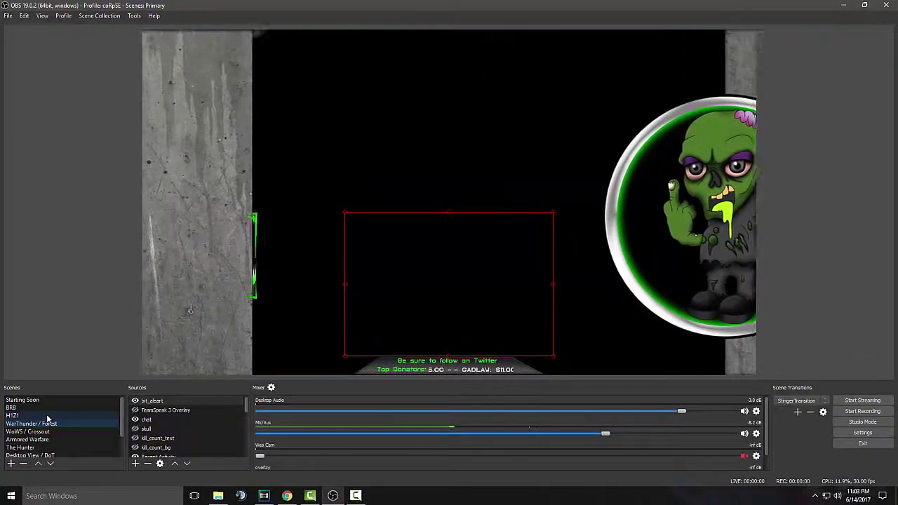
left_click(50, 401)
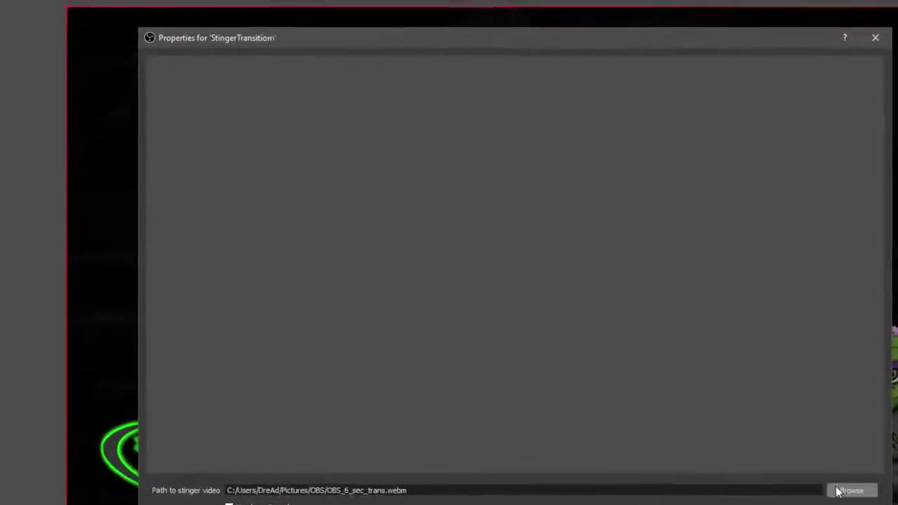
Set StingerTransition's video to 5_sec_trans_with_blank_tail-29.97.webm and apply the change
left_click(839, 491)
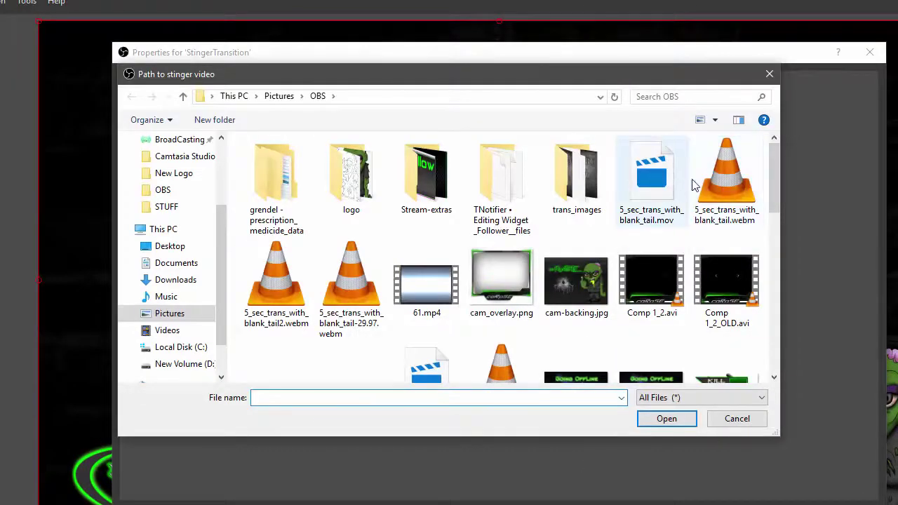
left_click(337, 285)
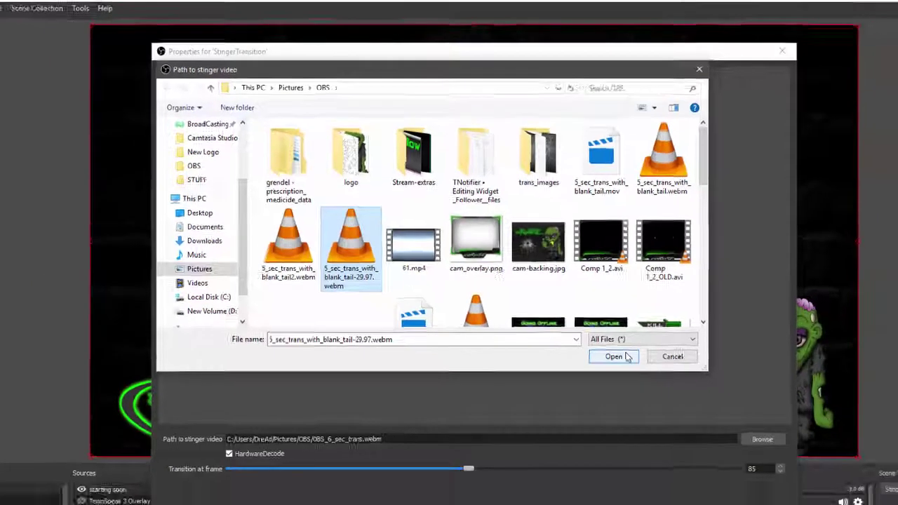
left_click(716, 421)
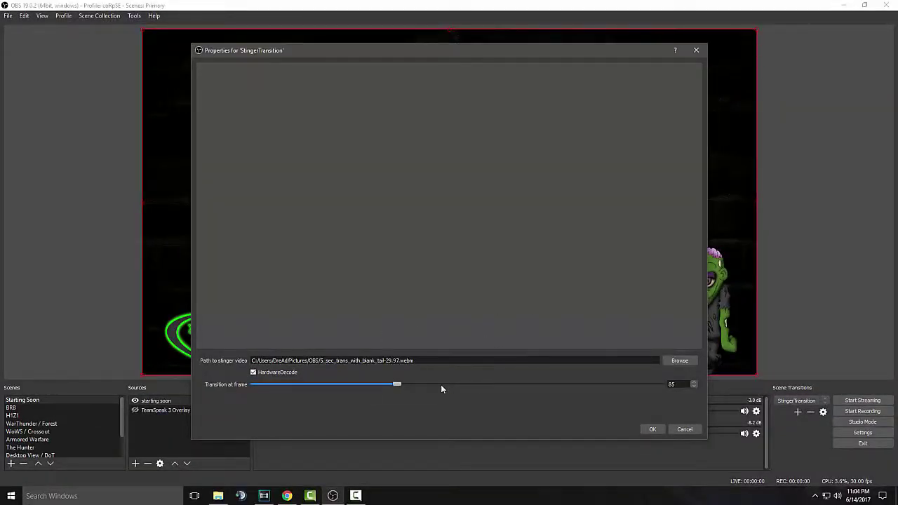
left_click(651, 430)
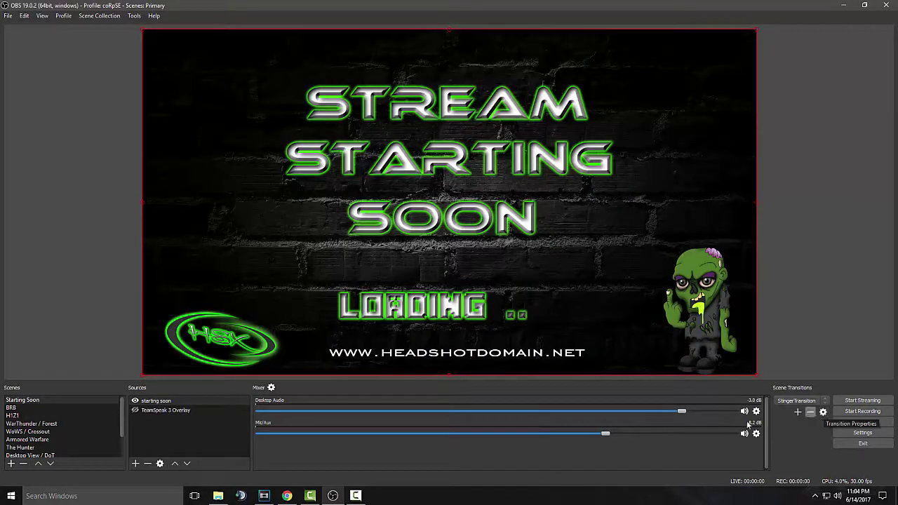
Preview the blank-tail stinger by switching repeatedly among the BRB, WarThunder / Forest and H1Z1 scenes
left_click(46, 410)
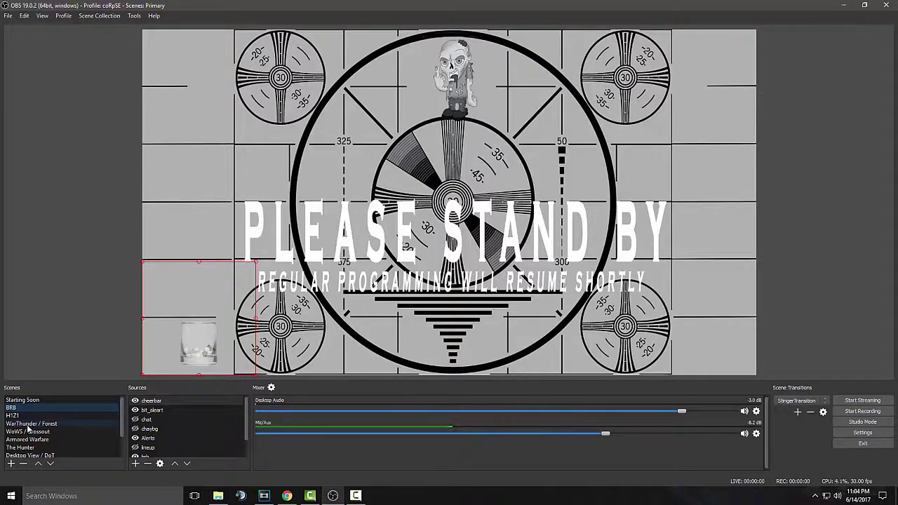
left_click(28, 424)
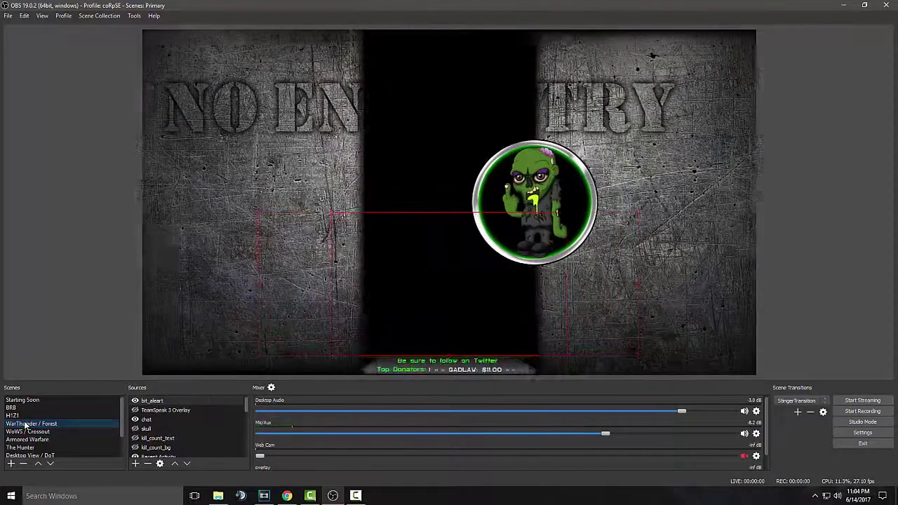
left_click(26, 416)
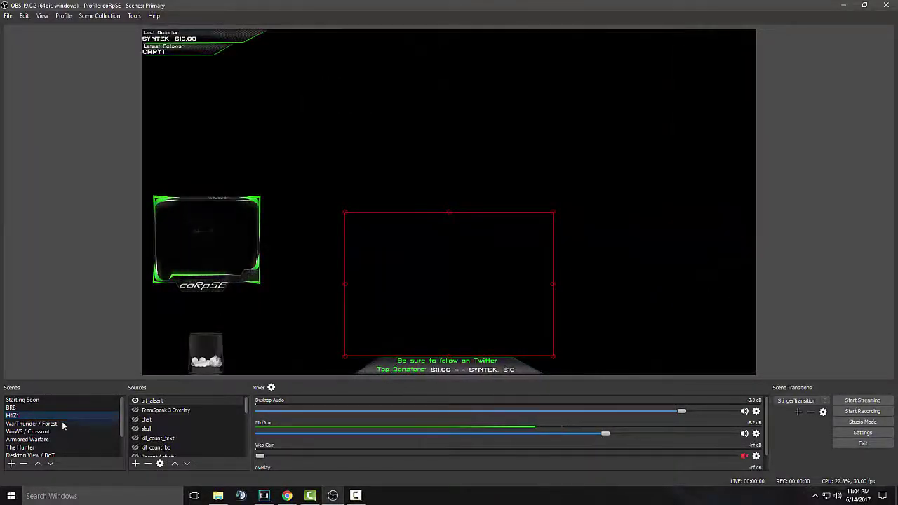
left_click(28, 409)
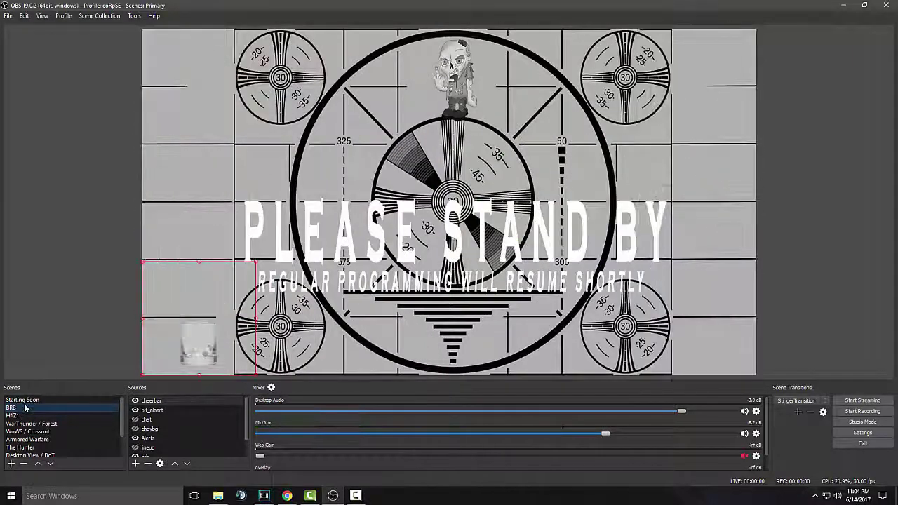
left_click(55, 425)
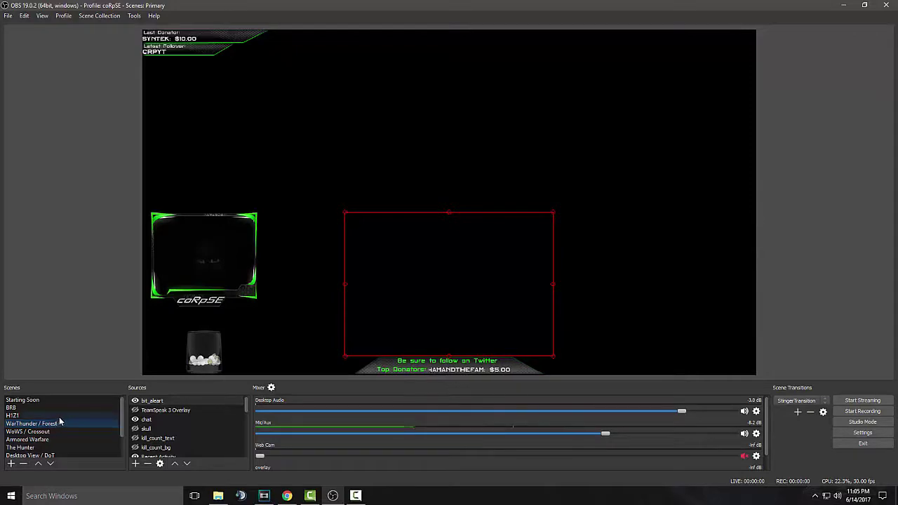
left_click(58, 416)
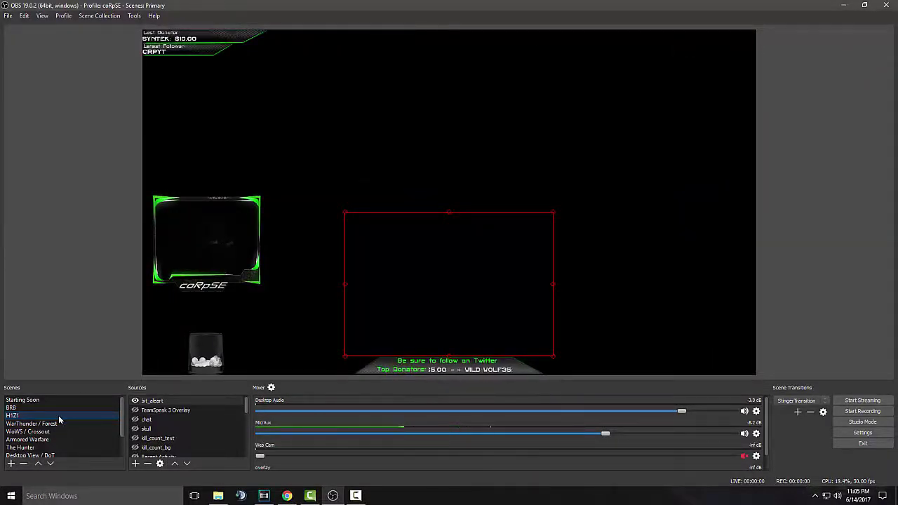
Preview the stinger by switching through the WarThunder / Forest, Armored Warfare and The Hunter scenes, ending on Starting Soon
scroll(50, 431, "down", 1)
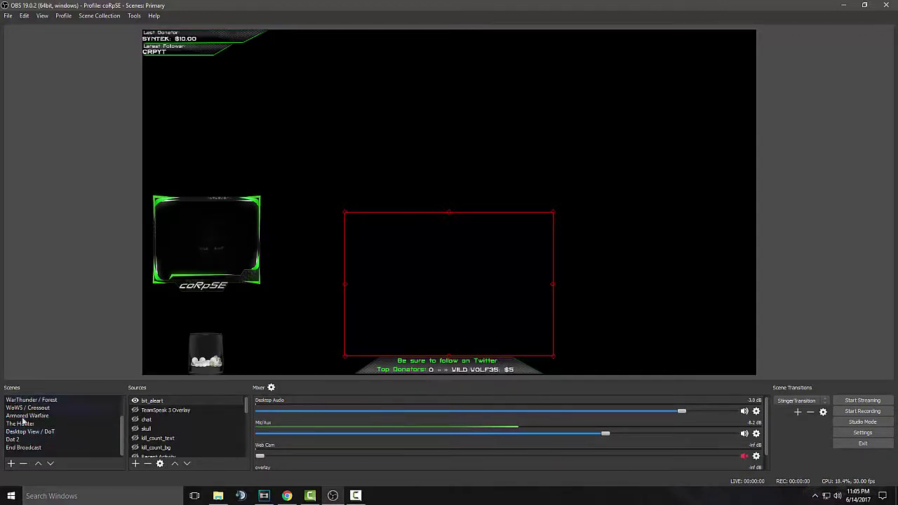
scroll(58, 439, "up", 1)
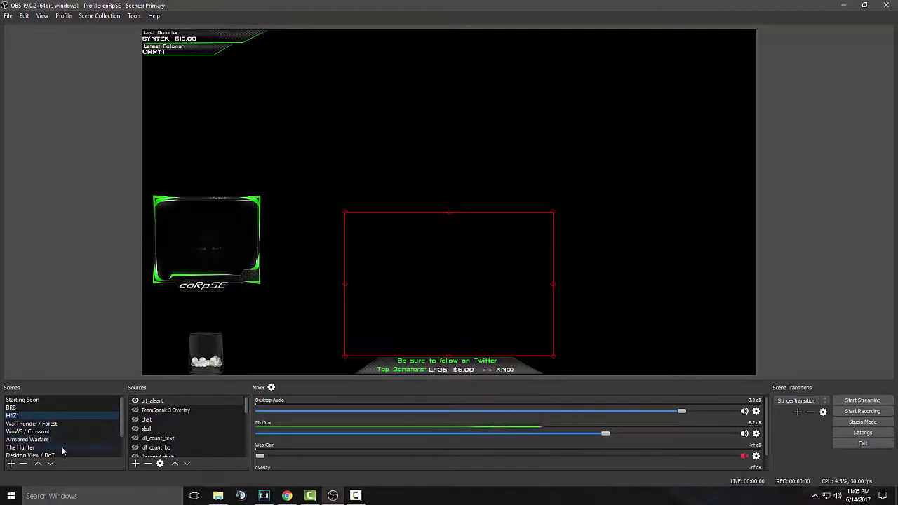
scroll(57, 440, "down", 1)
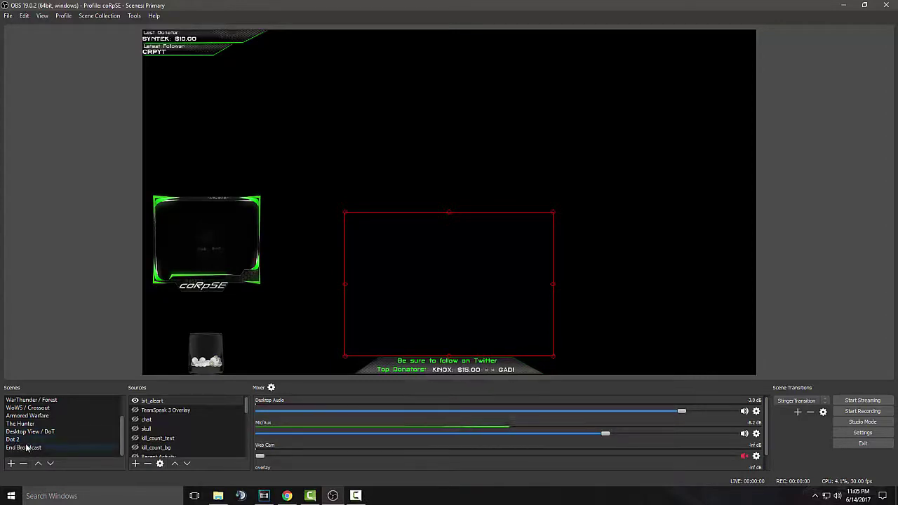
scroll(26, 440, "up", 1)
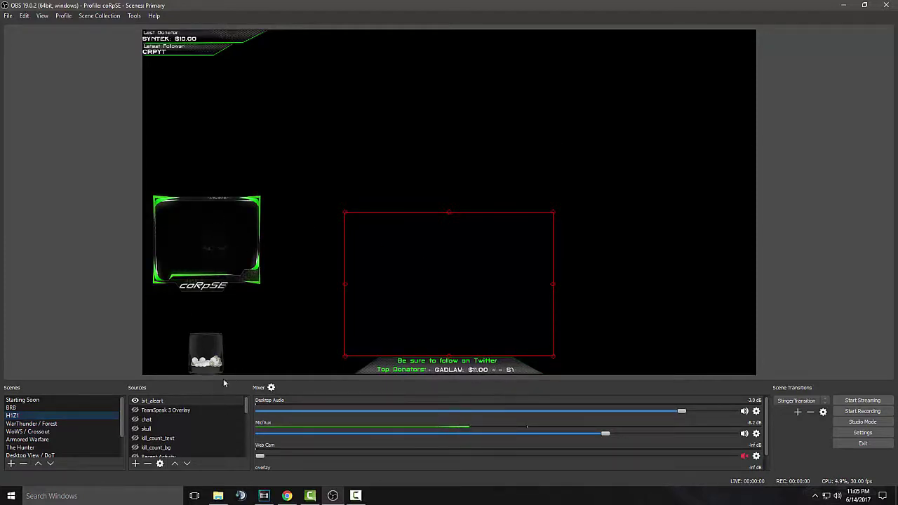
left_click(21, 424)
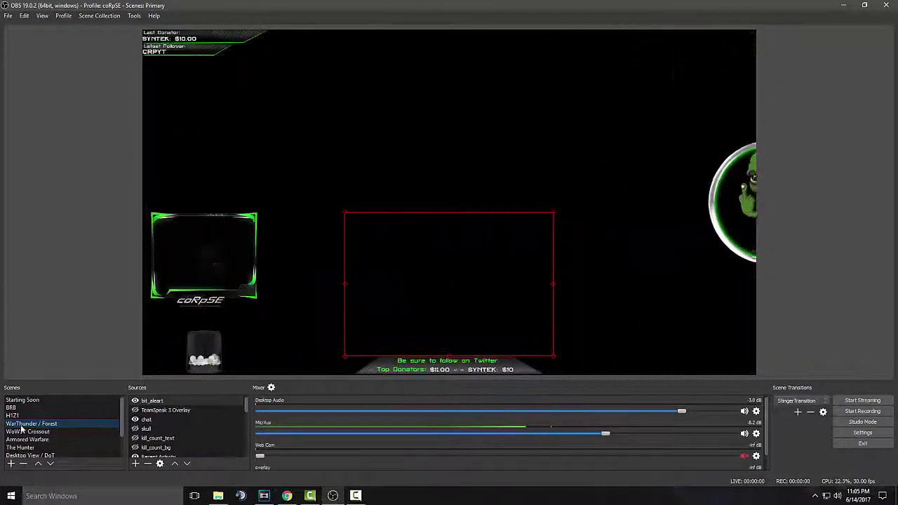
scroll(33, 435, "down", 1)
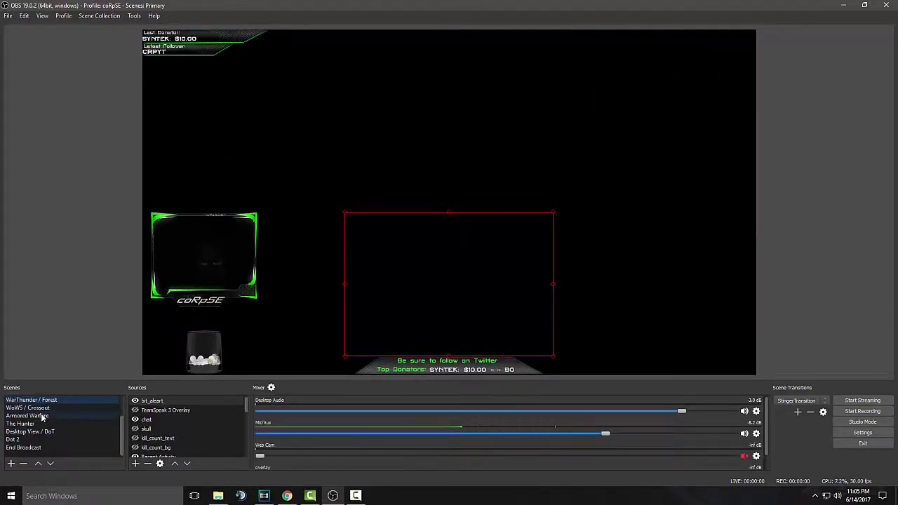
left_click(42, 416)
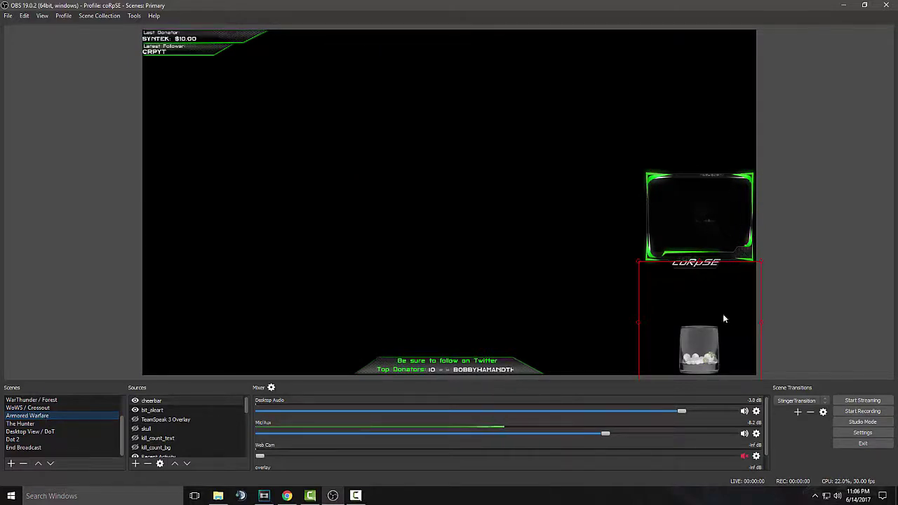
left_click(34, 423)
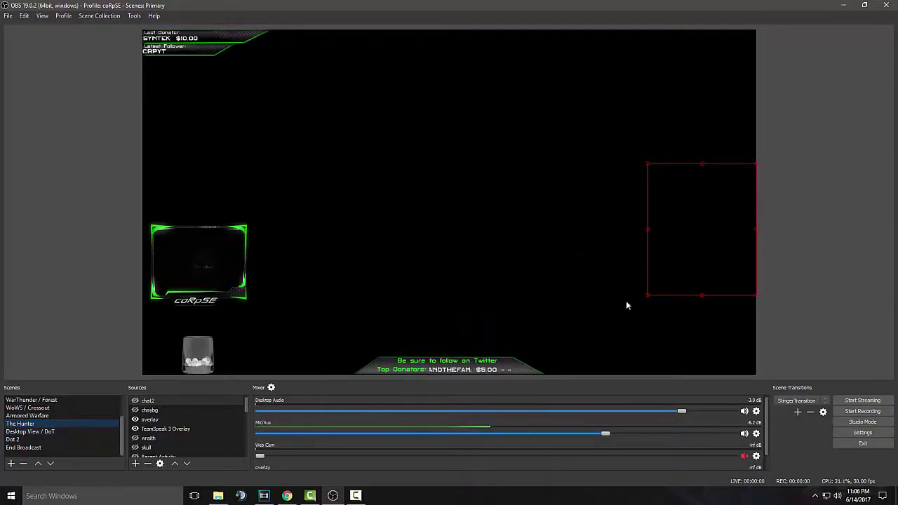
scroll(42, 442, "up", 2)
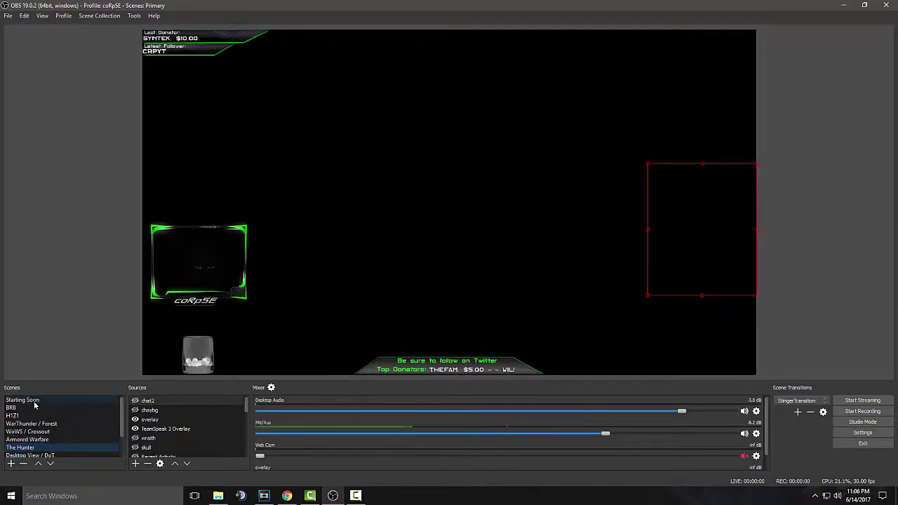
left_click(34, 402)
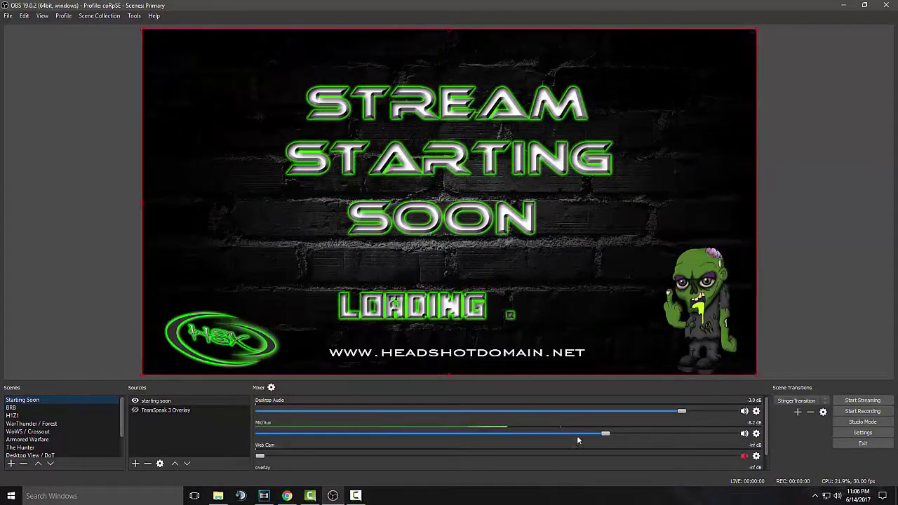
Rename StingerTransition to "coRpSE's Doors" and keep it selected as the active scene transition
left_click(822, 413)
left_click(841, 420)
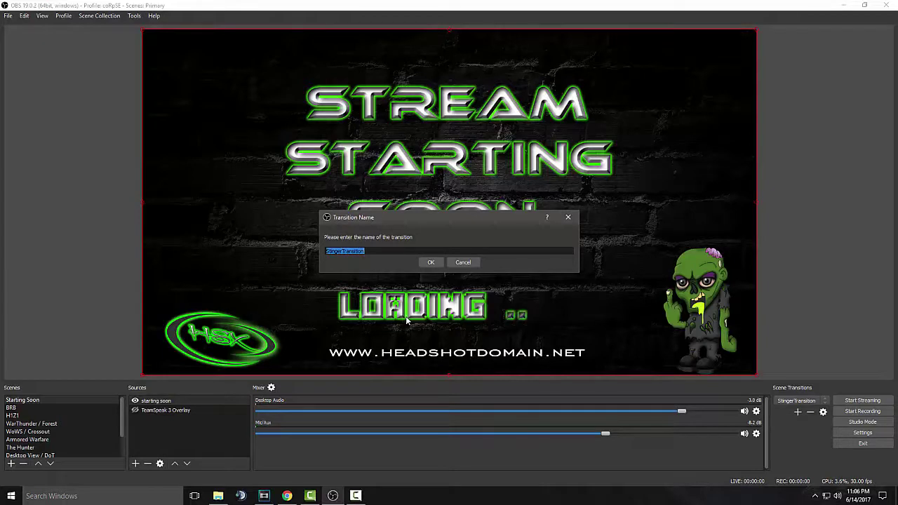
type("coRpSE's Doors")
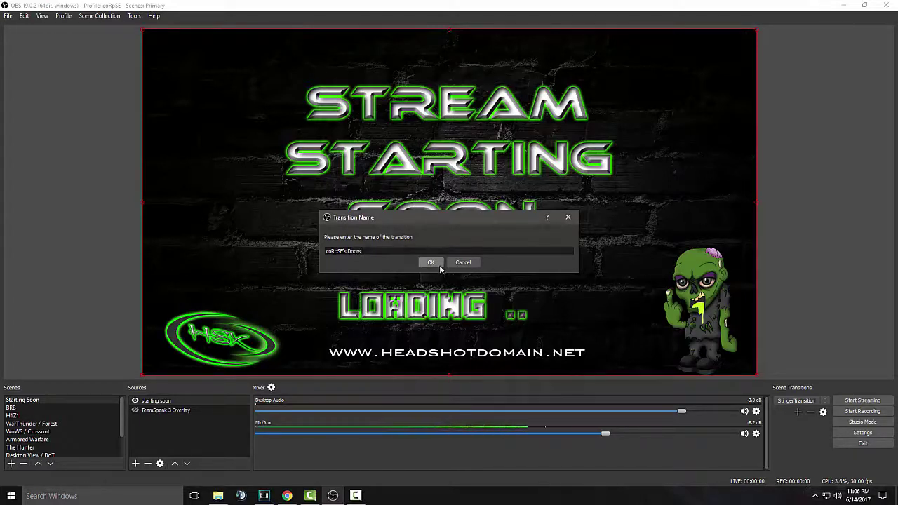
left_click(431, 262)
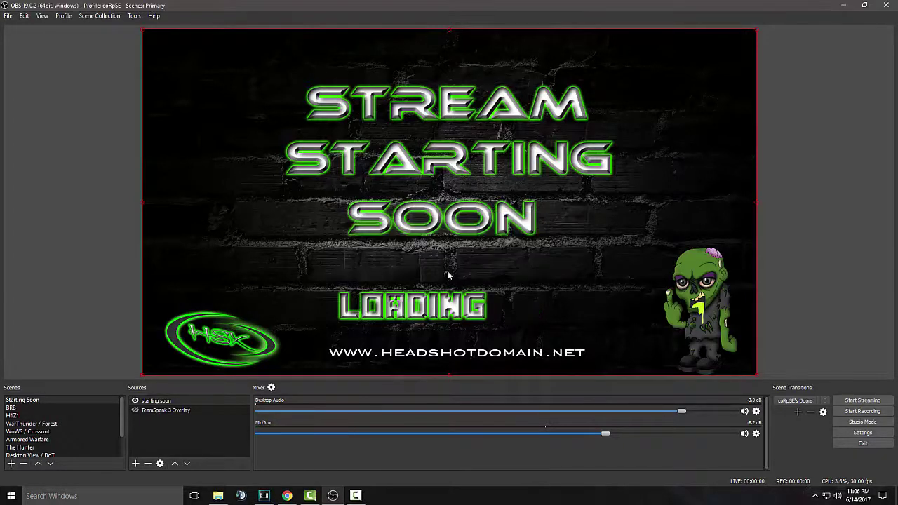
left_click(814, 401)
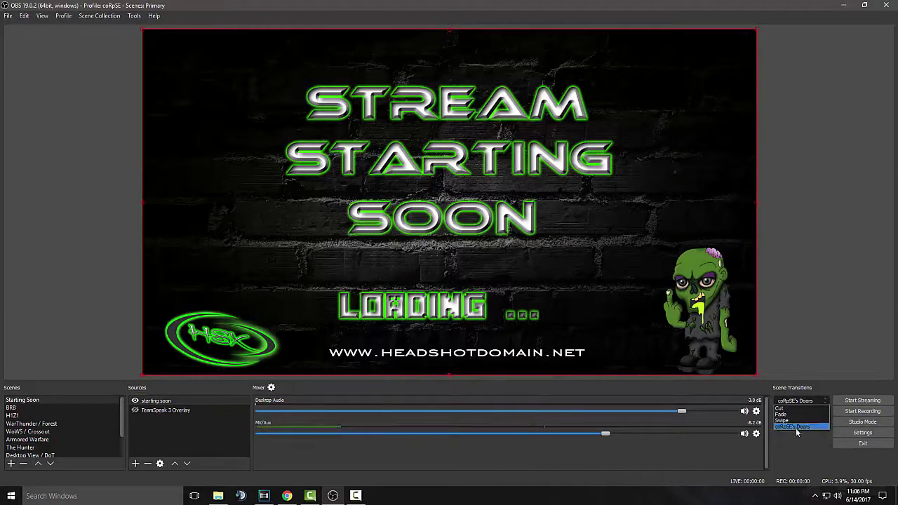
left_click(799, 428)
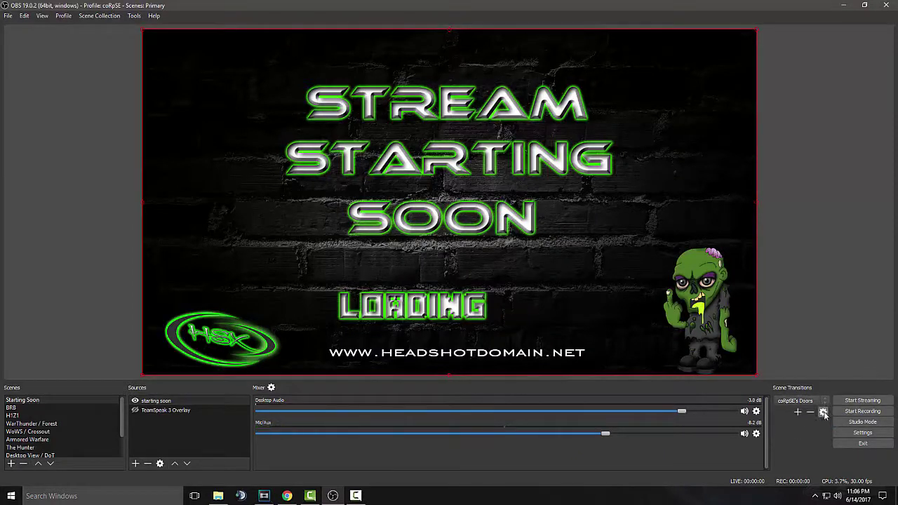
Add a second stinger transition named "bobs door"
left_click(797, 414)
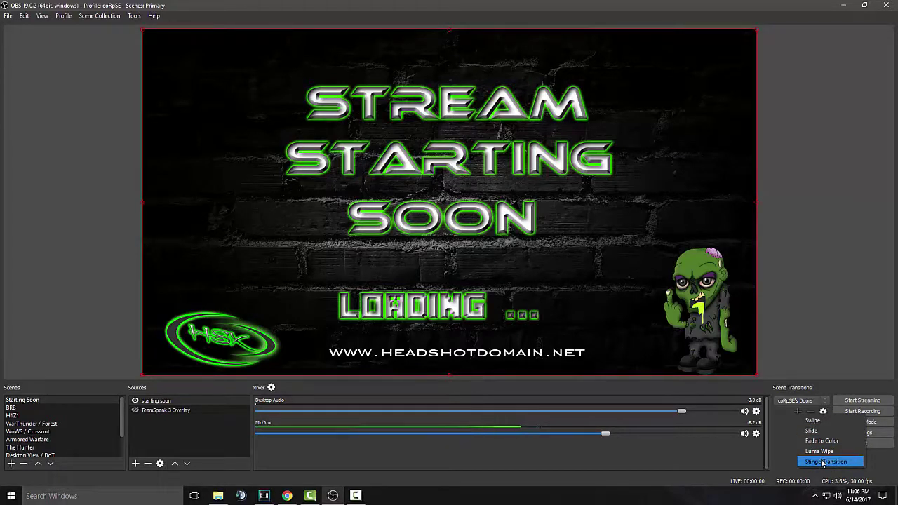
left_click(824, 463)
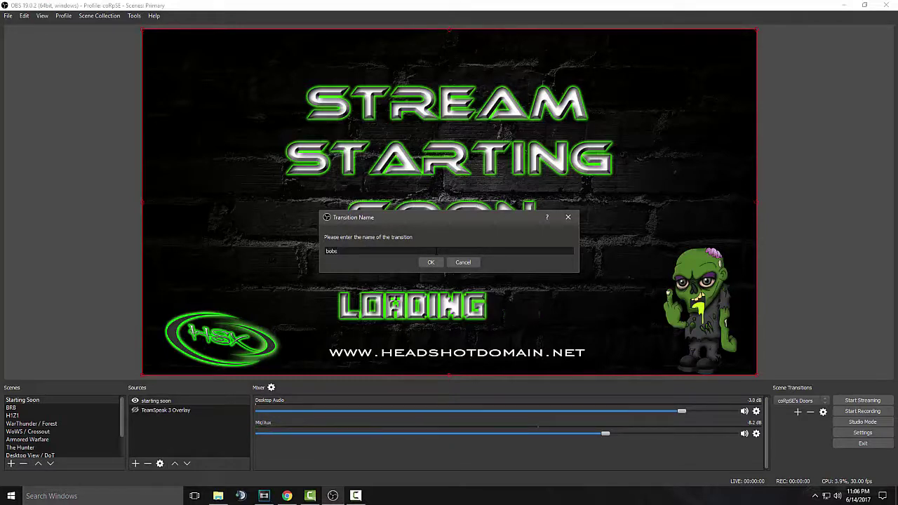
type("door")
left_click(430, 264)
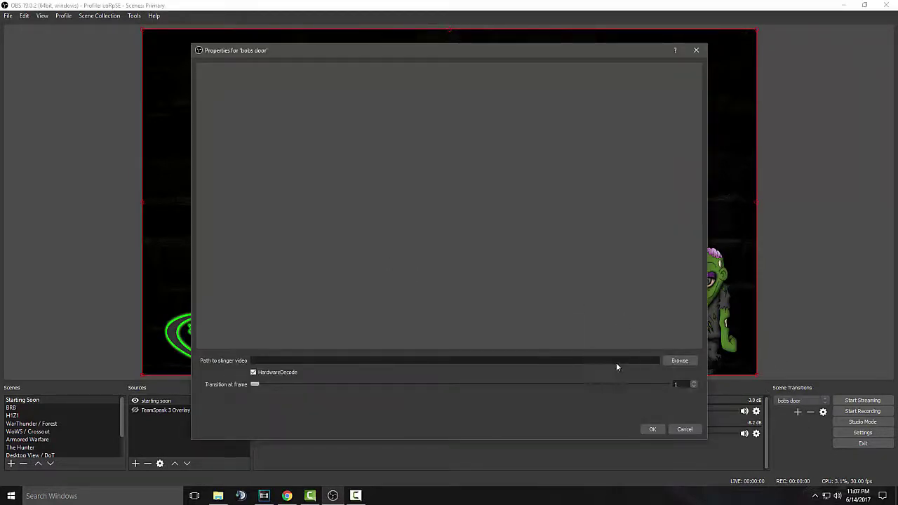
Set the bobs door stinger video to OBS_6_sec_trans.webm with its transition at frame 90, and apply the properties
left_click(679, 361)
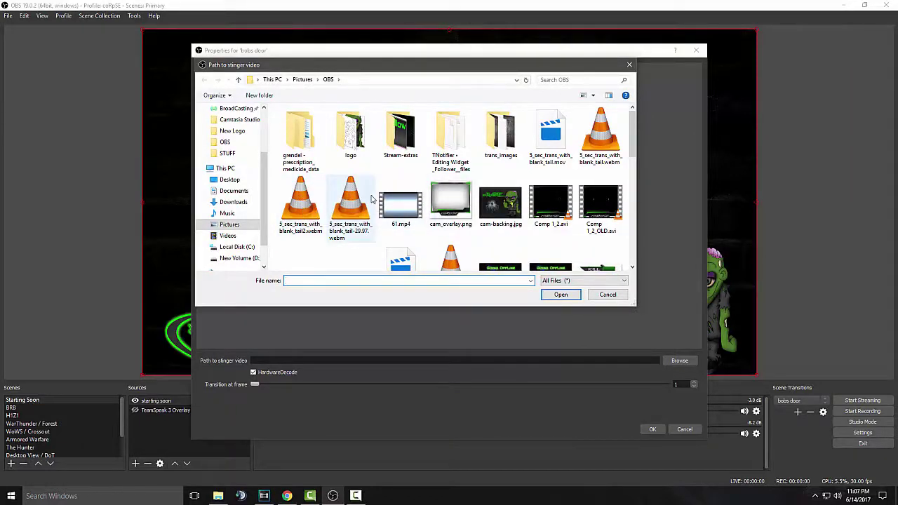
scroll(372, 200, "down", 3)
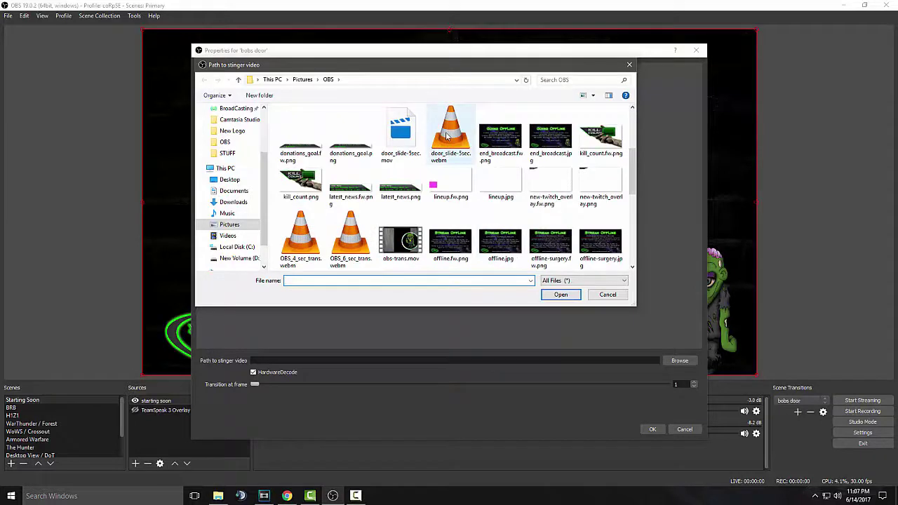
scroll(348, 235, "down", 1)
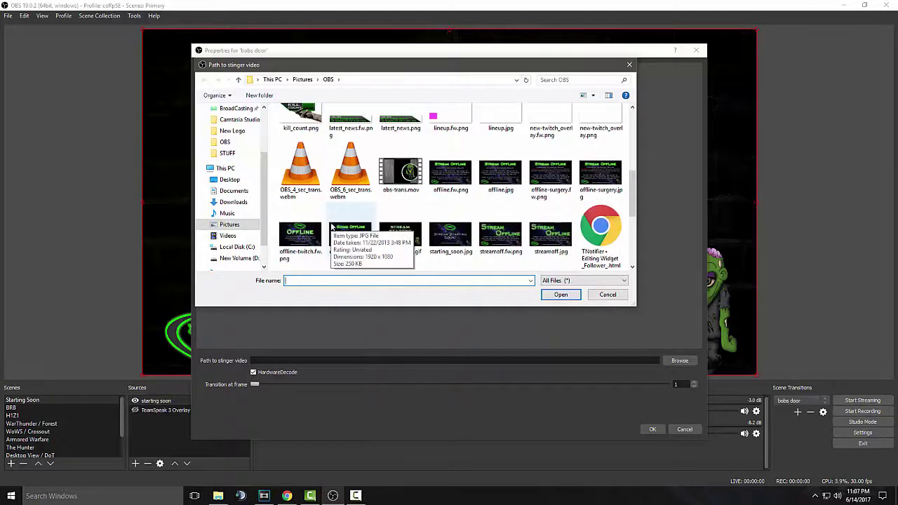
left_click(352, 182)
left_click(562, 296)
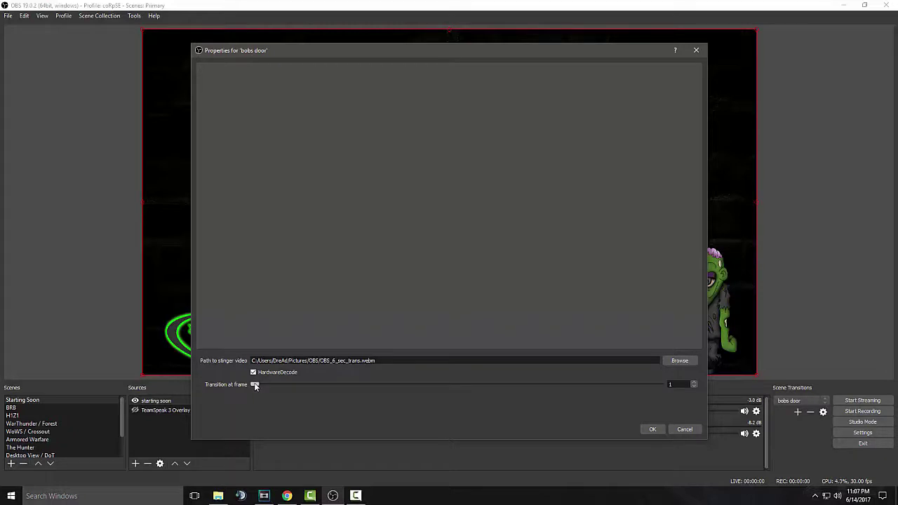
left_click_drag(254, 385, 361, 390)
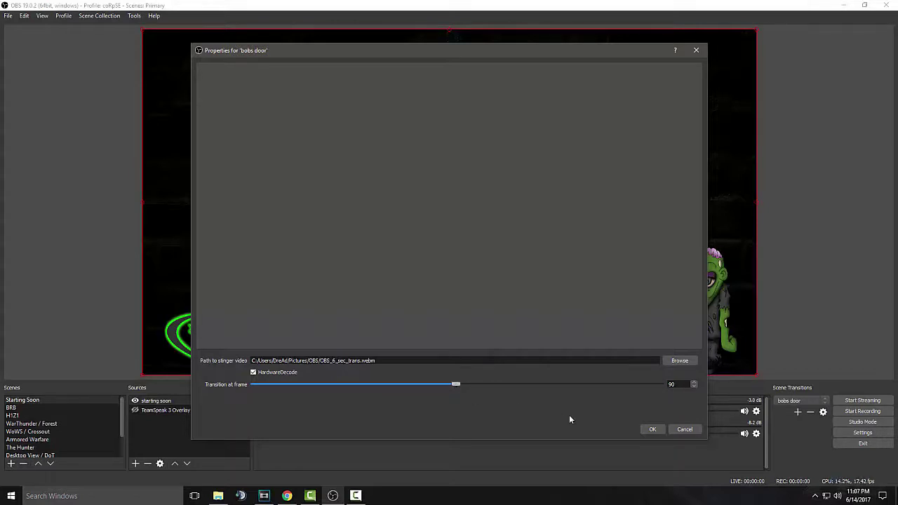
left_click(651, 429)
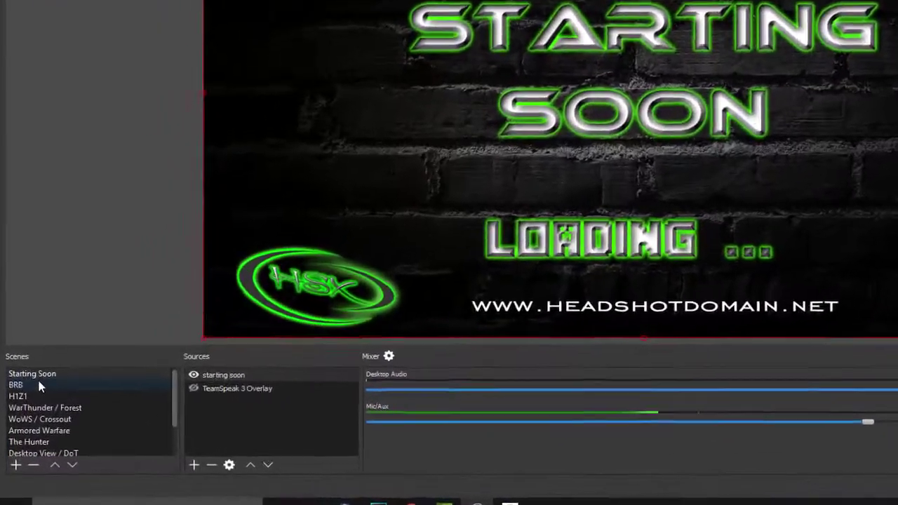
Preview the bobs door transition by switching to the BRB scene
left_click(28, 408)
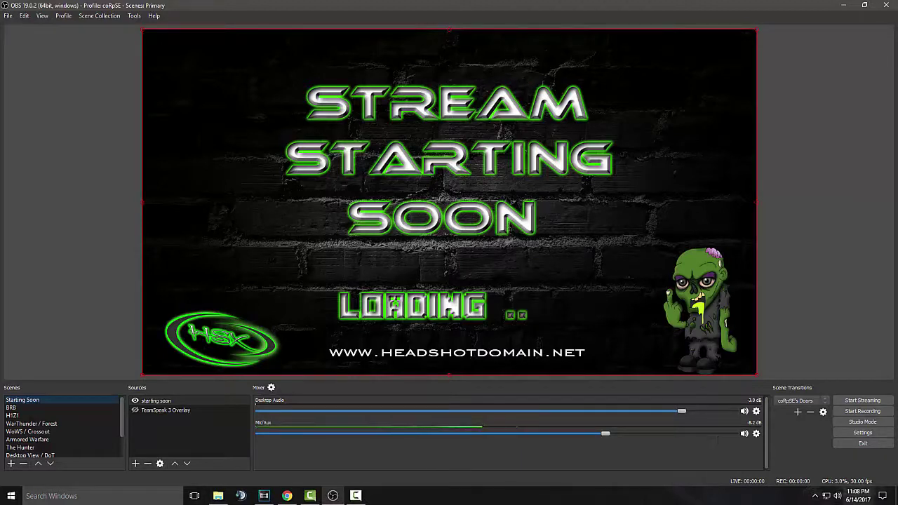
mouse_move(857, 495)
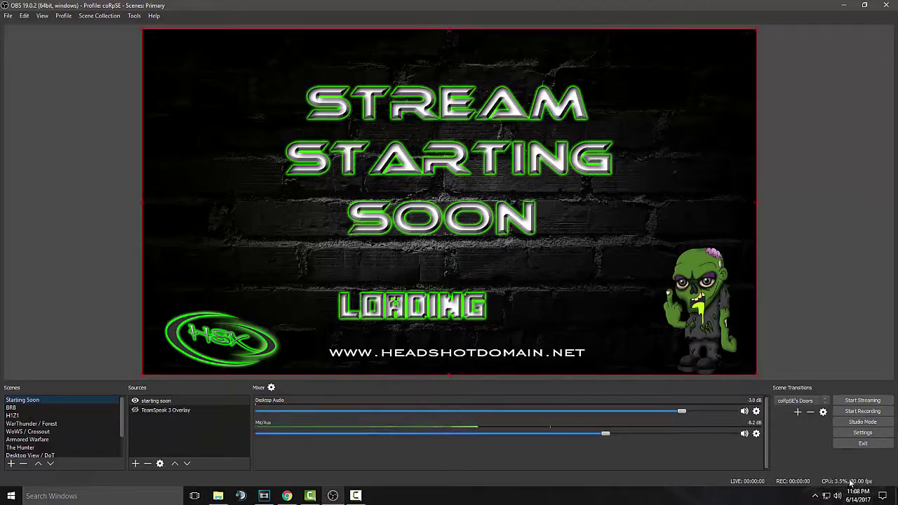